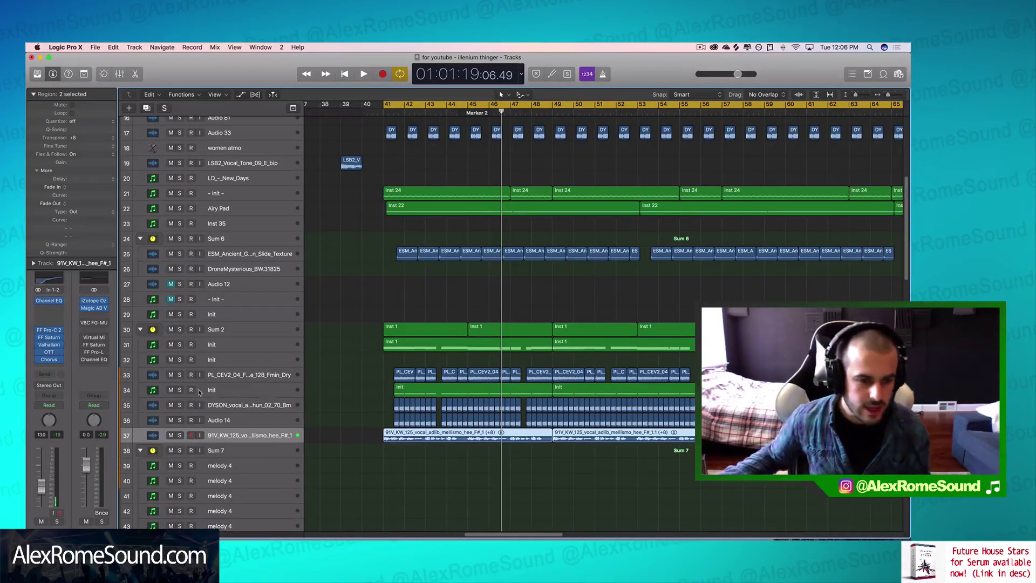
- Mute the Sum 2 track stack, leaving its Init subtrack on track 31 unmuted
left_click(171, 345)
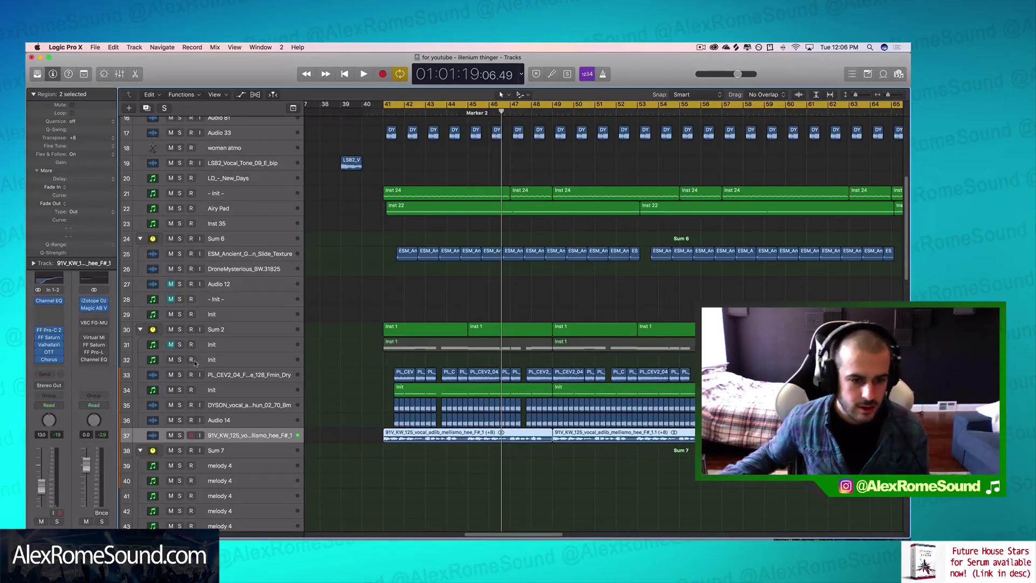
left_click(170, 345)
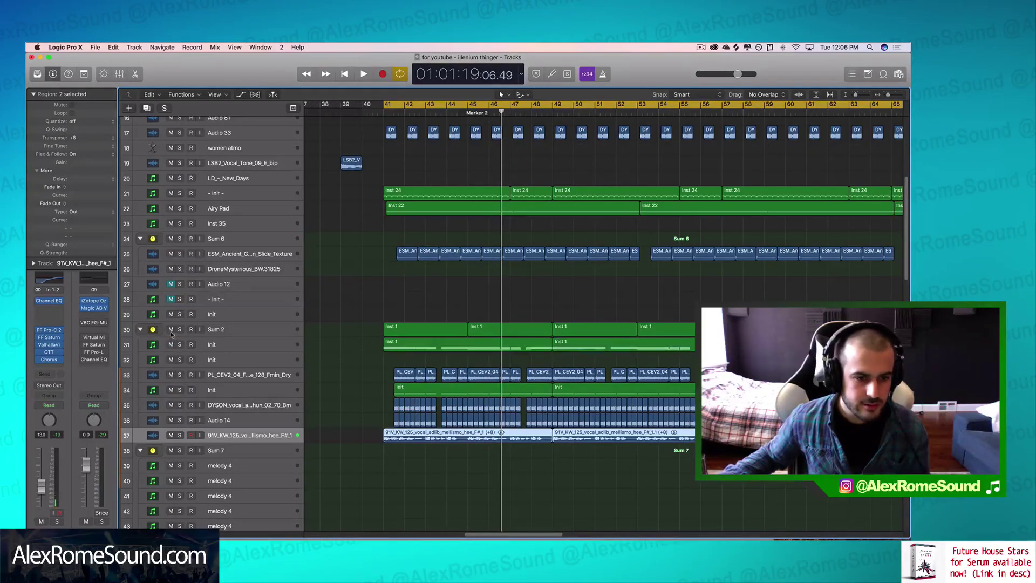
left_click(171, 329)
scroll(290, 393, "up", 3)
scroll(291, 390, "up", 2)
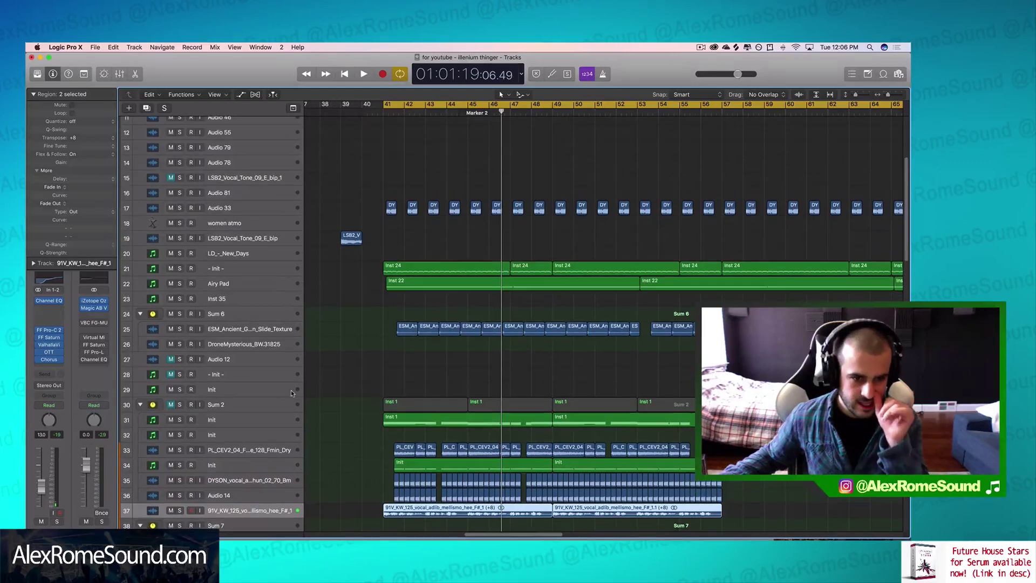
- Mute the - Init - track 21, the Airy Pad track and the vocal ad-lib track 37, starting playback in between
left_click(171, 268)
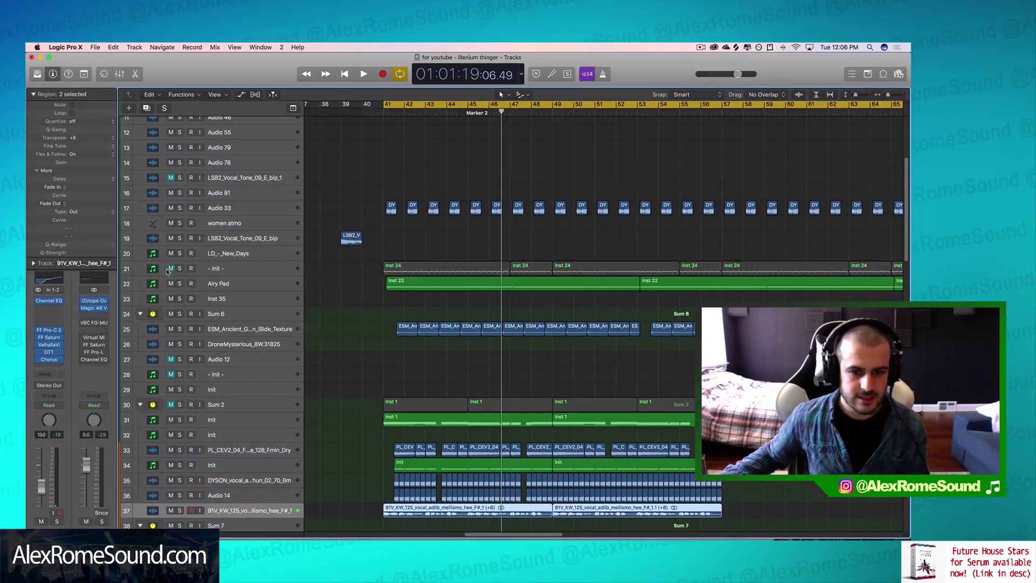
left_click(169, 284)
key("space")
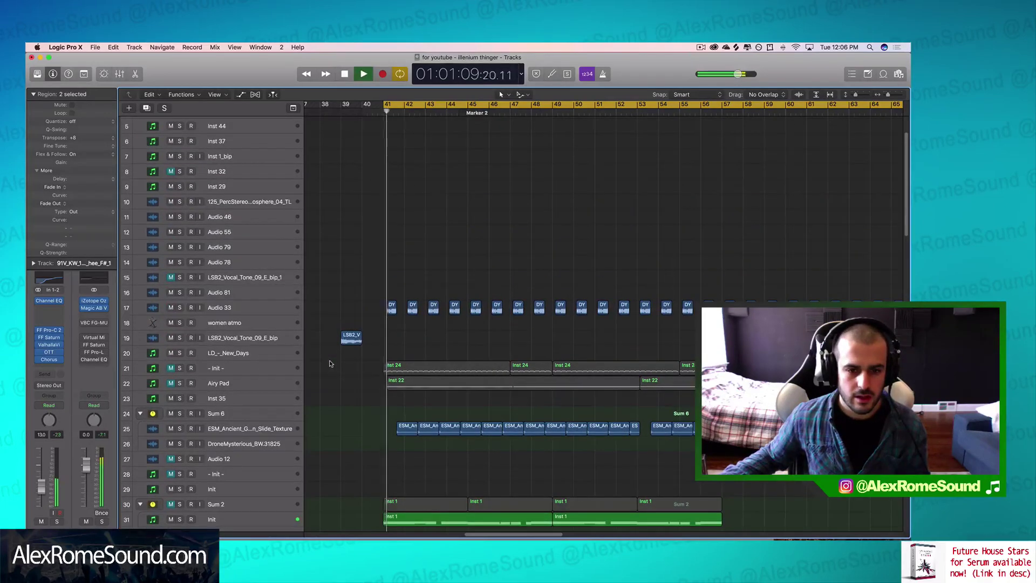
scroll(319, 407, "down", 3)
left_click(170, 452)
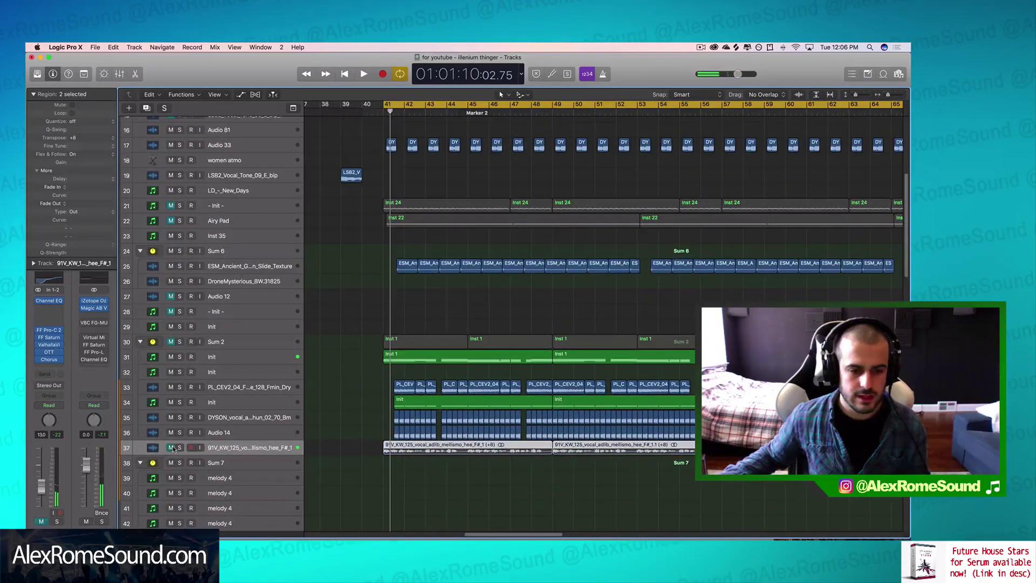
- Play the section from bar 41 with the remaining unmuted tracks and examine the arrangement down to the Sum 8 stack
key("space")
scroll(307, 431, "down", 3)
scroll(307, 430, "down", 3)
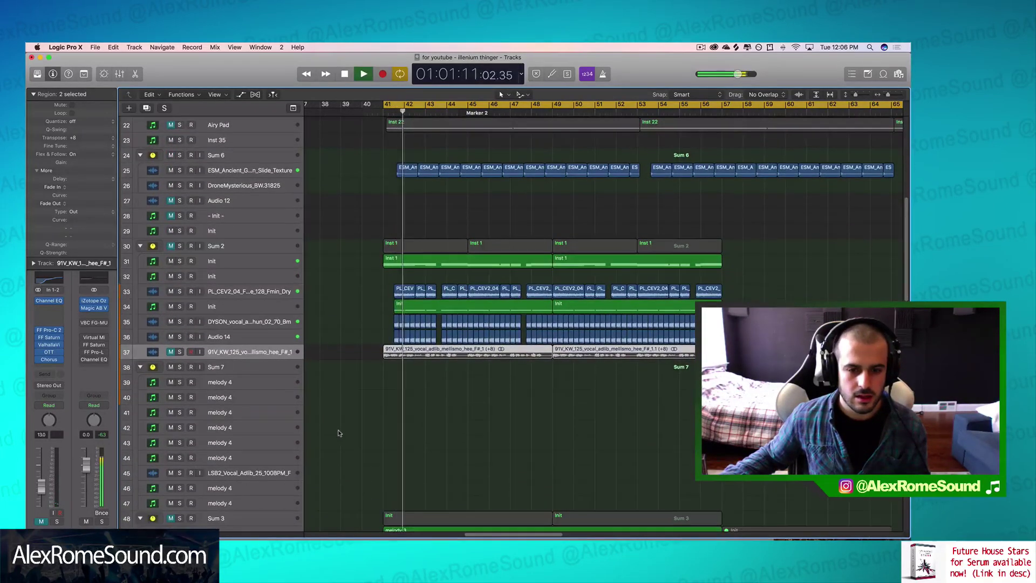
scroll(377, 456, "down", 4)
scroll(376, 456, "down", 15)
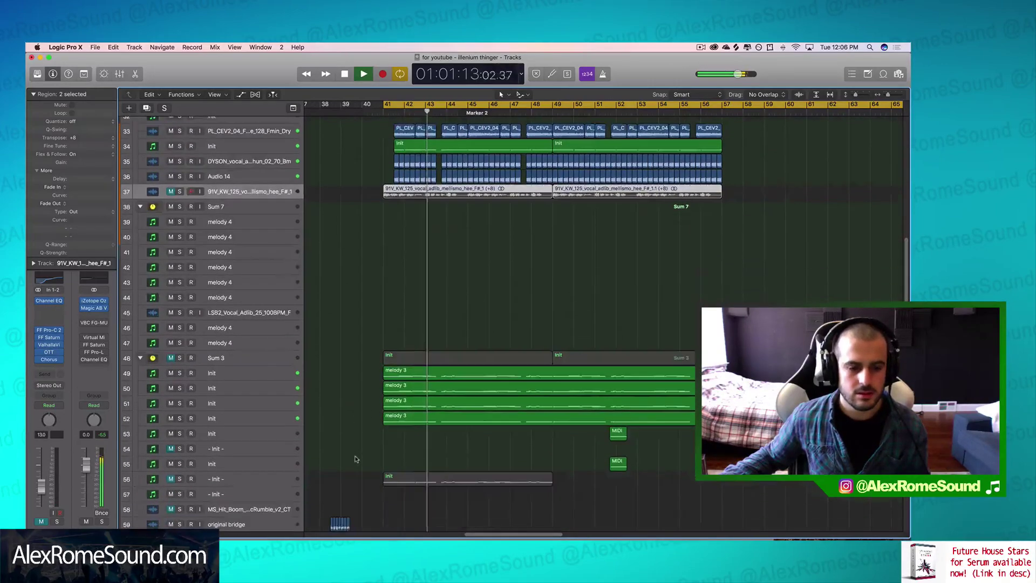
scroll(365, 445, "down", 11)
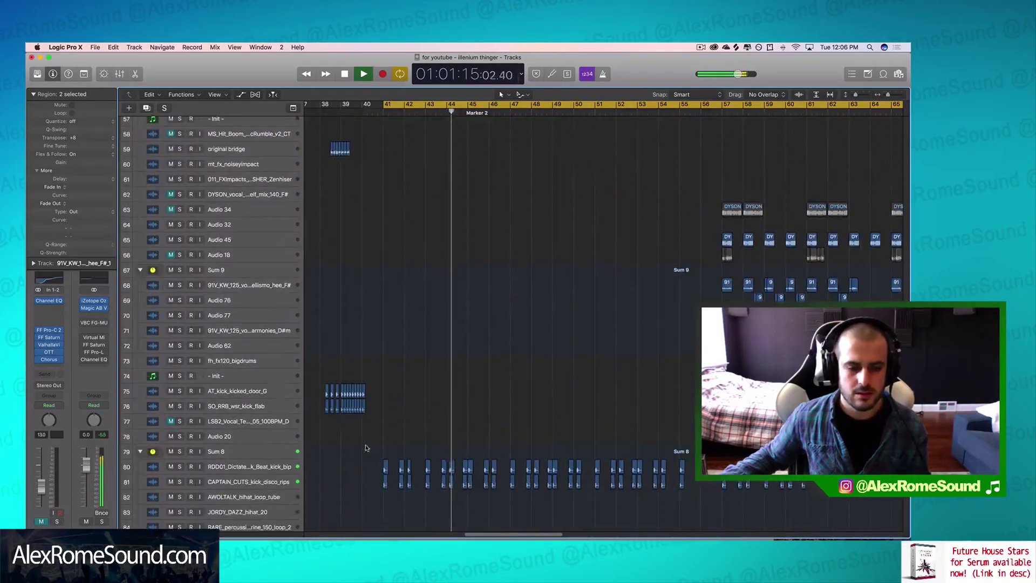
scroll(371, 445, "up", 13)
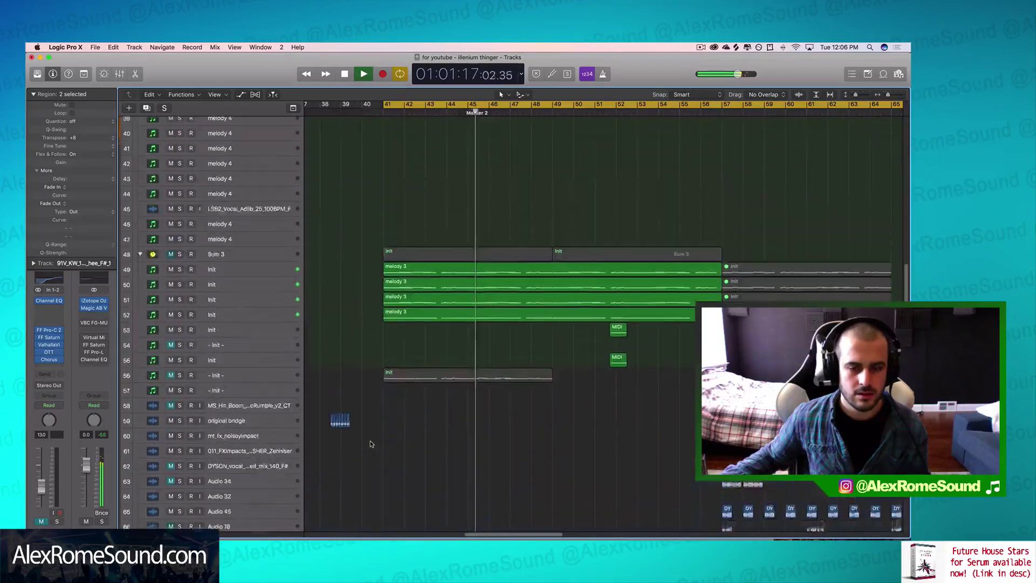
key("space")
- Examine which tracks are still active across the arrangement, replaying the section from bar 41 to hear them
scroll(372, 438, "down", 20)
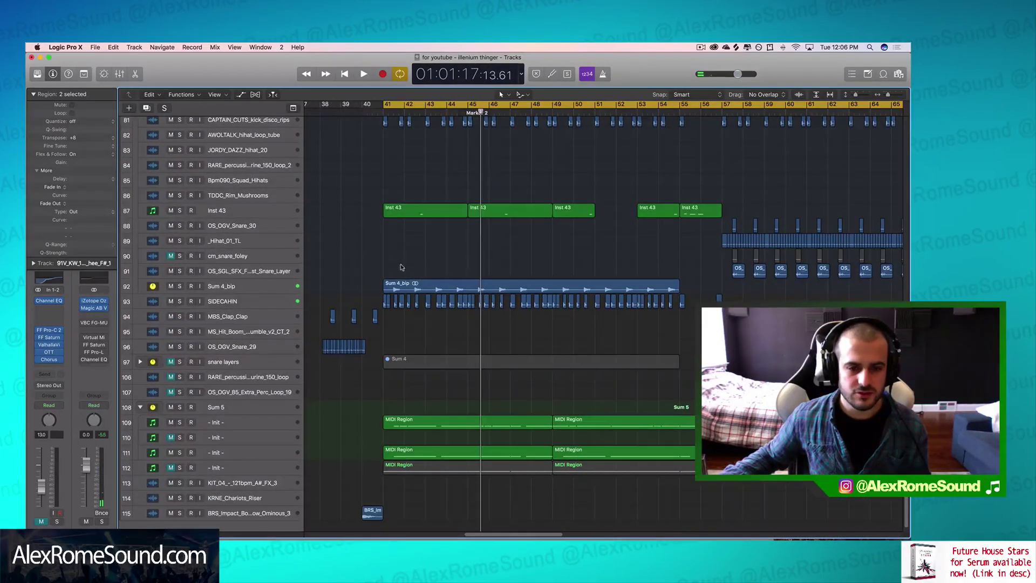
scroll(402, 268, "up", 10)
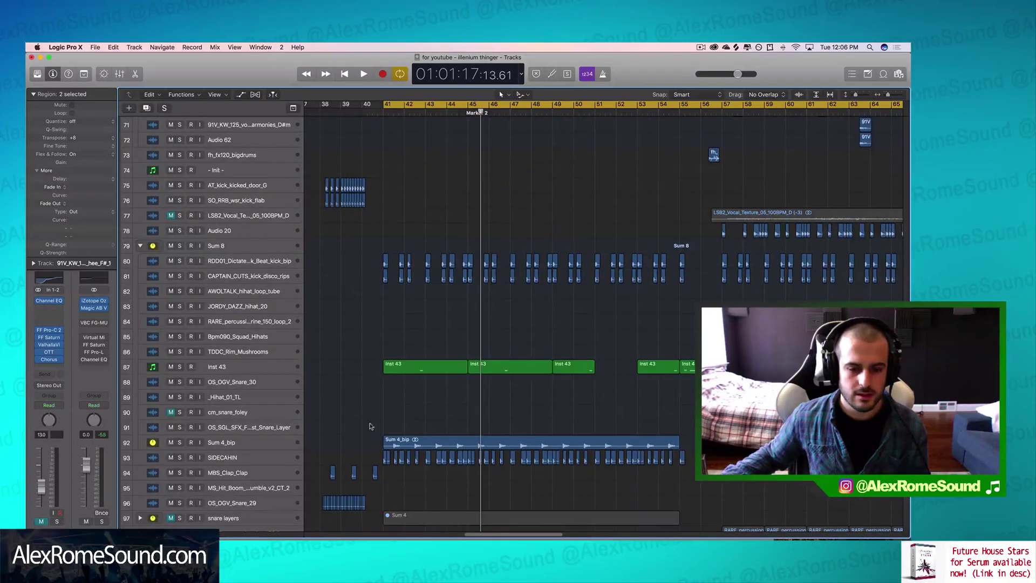
scroll(371, 426, "up", 20)
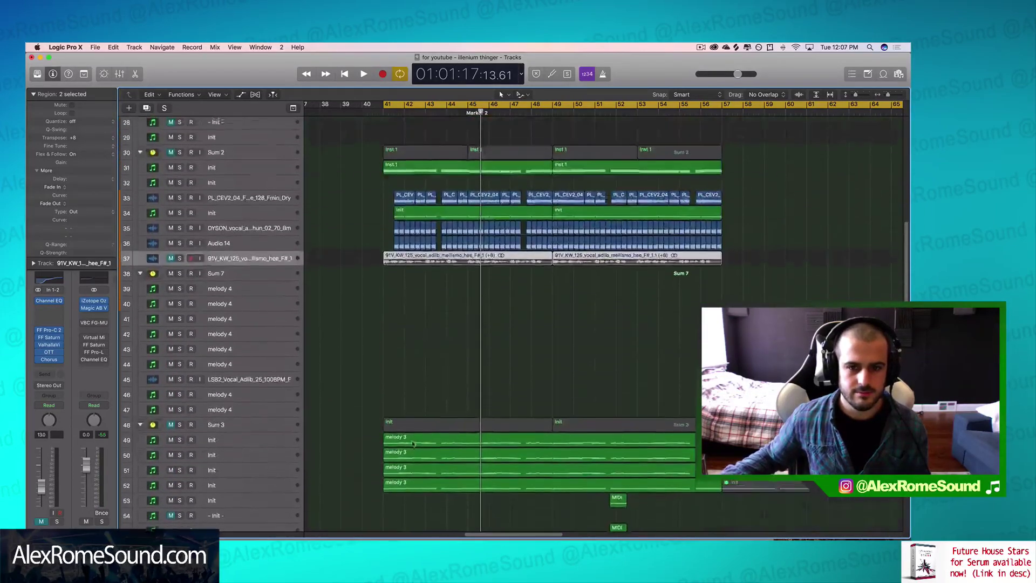
scroll(413, 444, "up", 11)
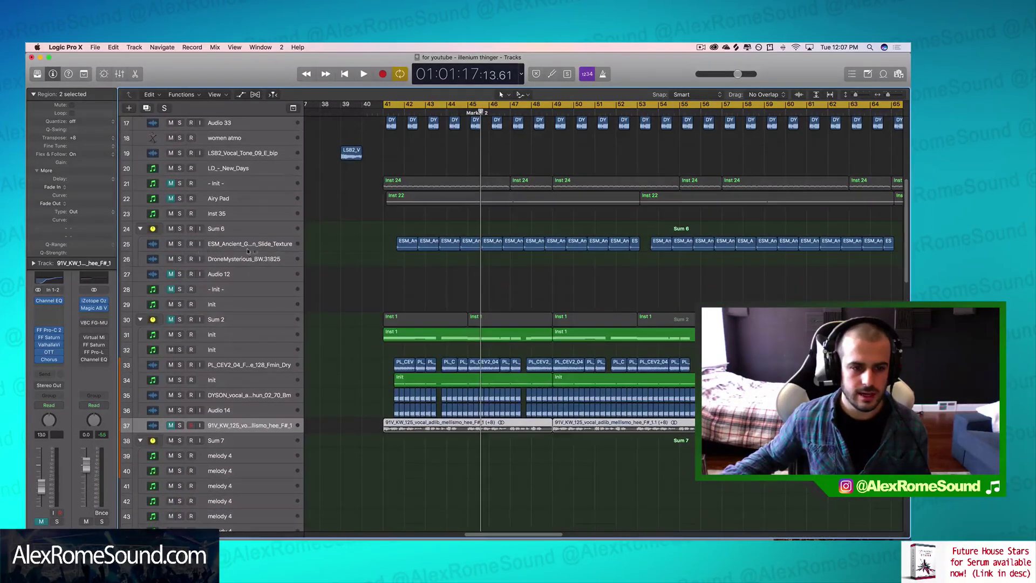
scroll(248, 251, "up", 7)
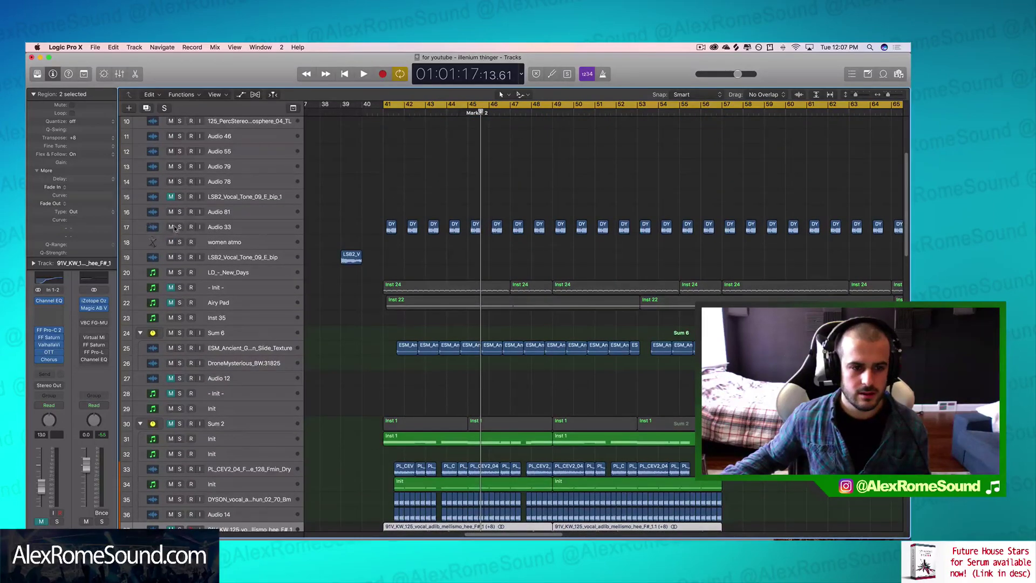
key("space")
scroll(529, 453, "down", 18)
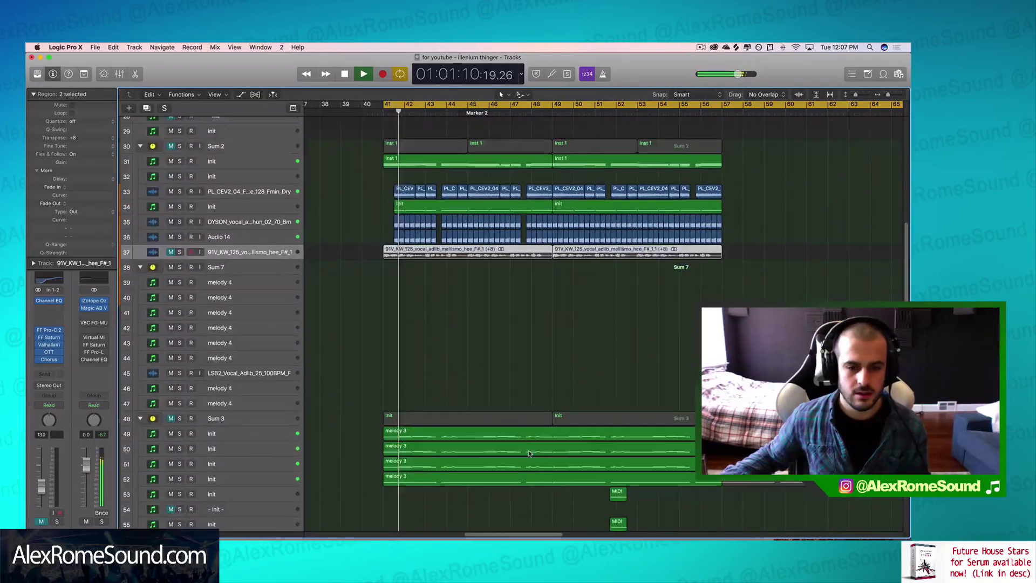
scroll(529, 453, "down", 17)
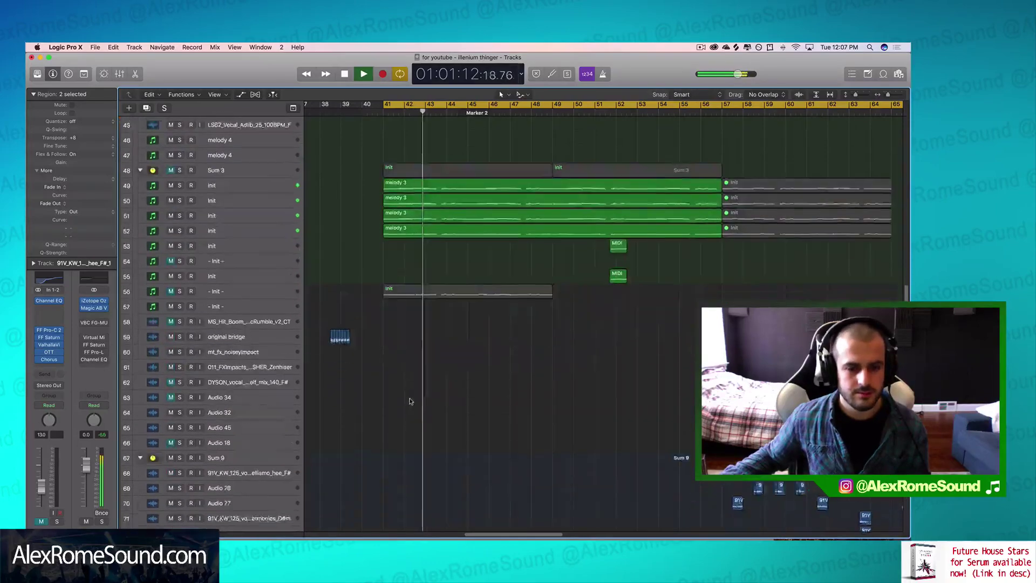
scroll(411, 402, "down", 20)
key("space")
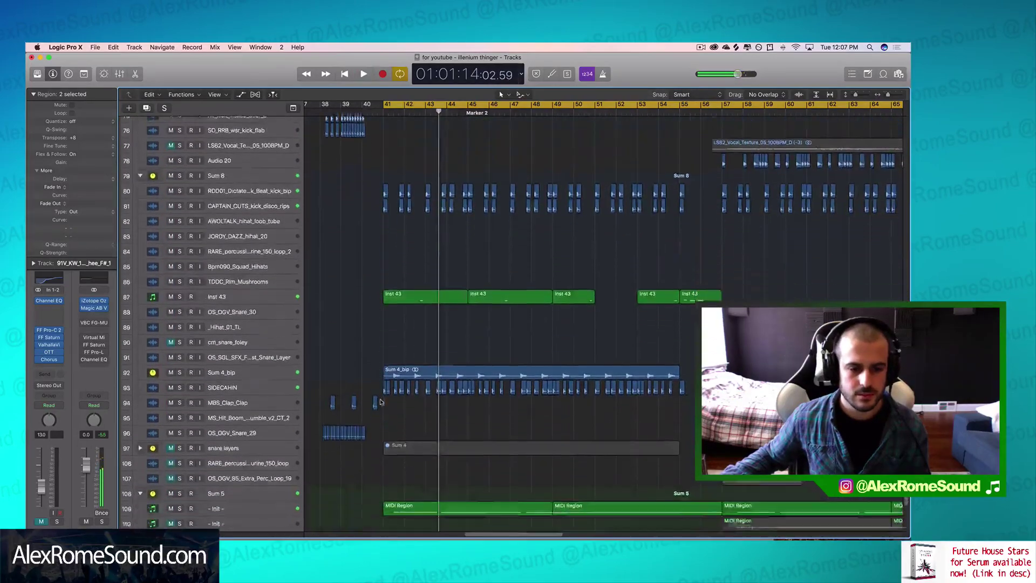
- Solo the first - Init - track in the Sum 5 stack and play its MIDI regions, selecting the region at bar 41
scroll(380, 401, "down", 6)
left_click(315, 412)
left_click(235, 416)
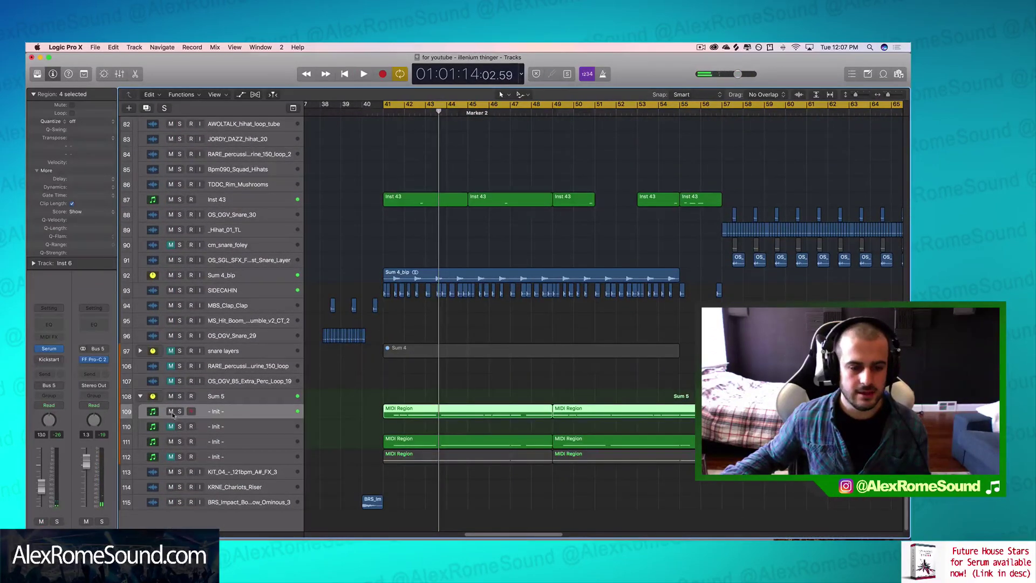
left_click(179, 412)
key("shift+space")
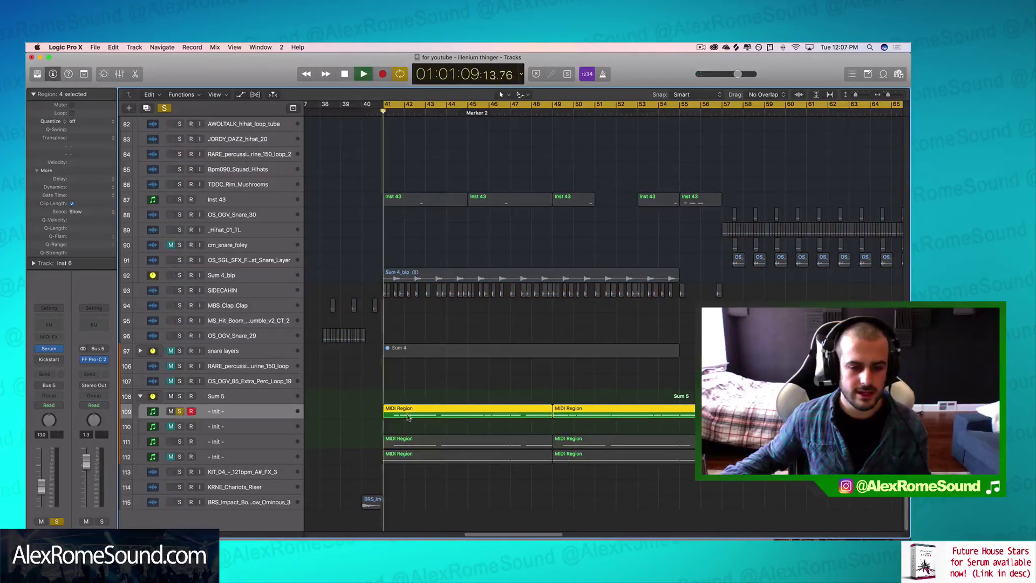
left_click(500, 417)
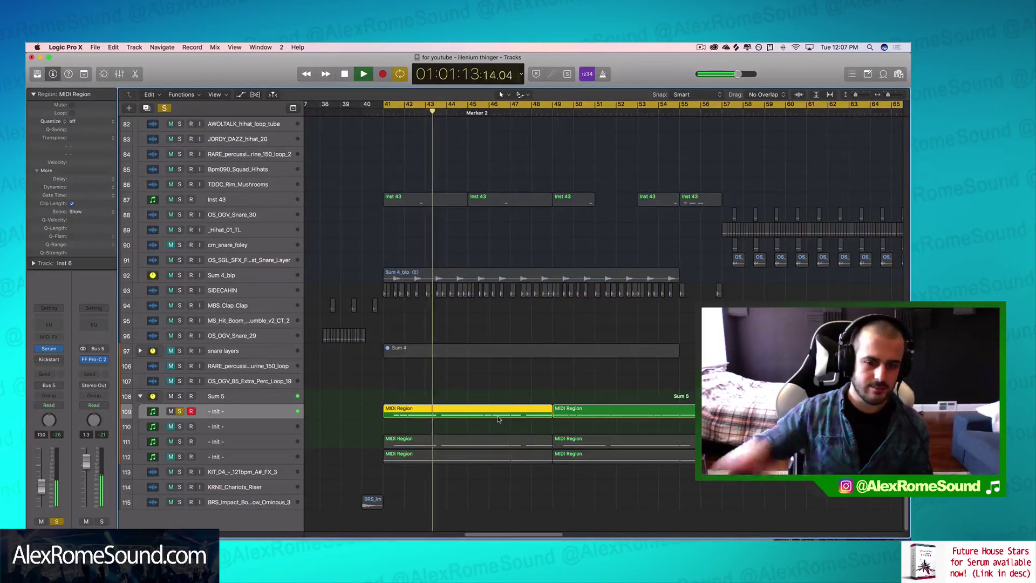
key("space")
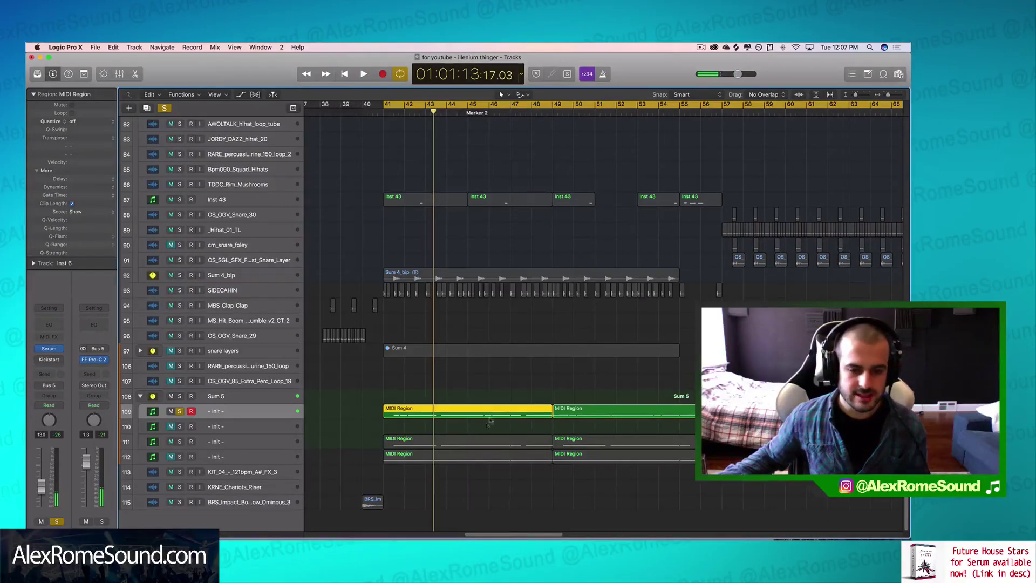
- Open the soloed track's MIDI region at bar 41 in the Piano Roll, enlarge the editor and show its notes around C2
double_click(487, 420)
left_click_drag(404, 463, 414, 347)
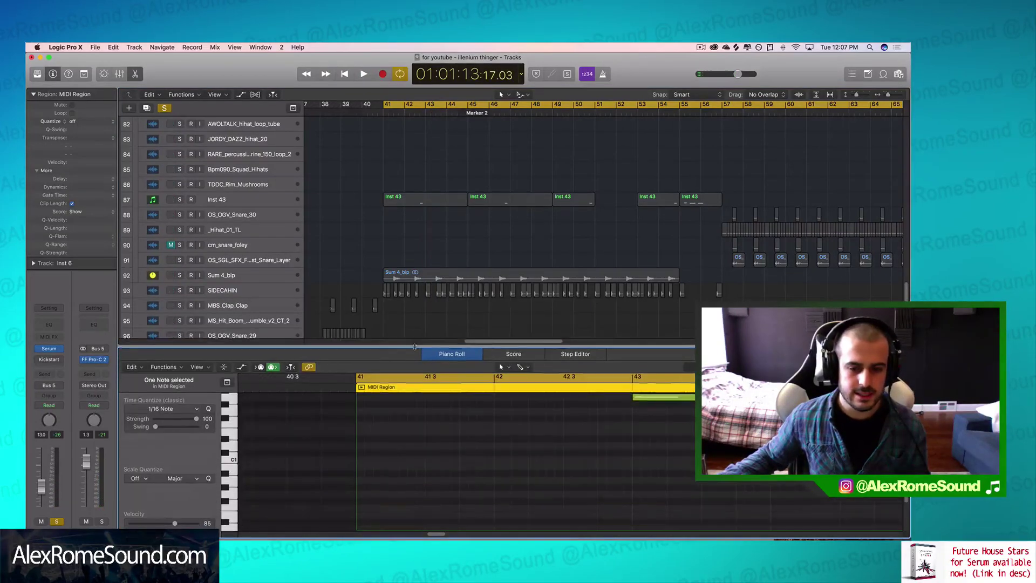
scroll(560, 449, "up", 5)
scroll(443, 198, "down", 5)
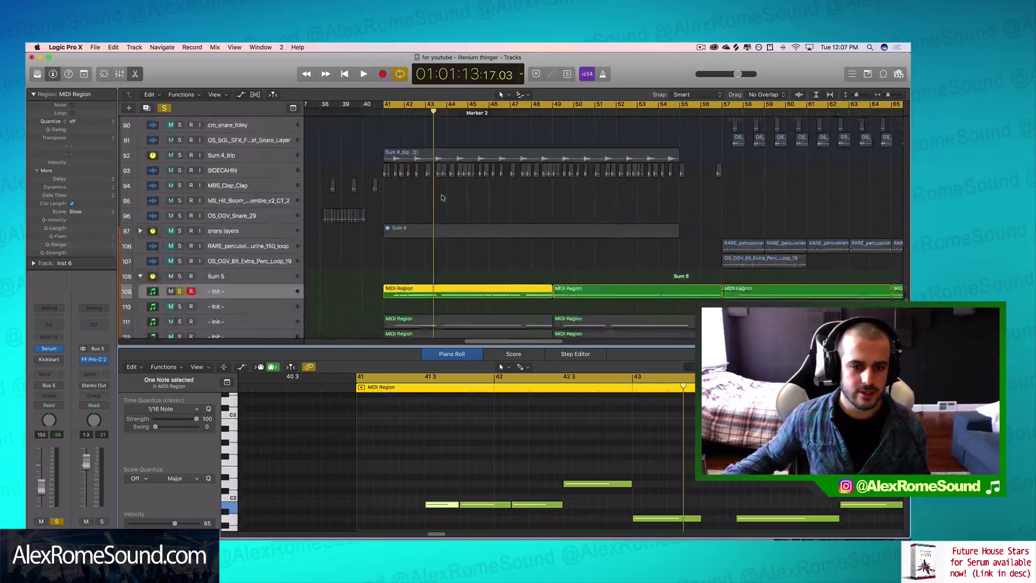
scroll(443, 198, "down", 2)
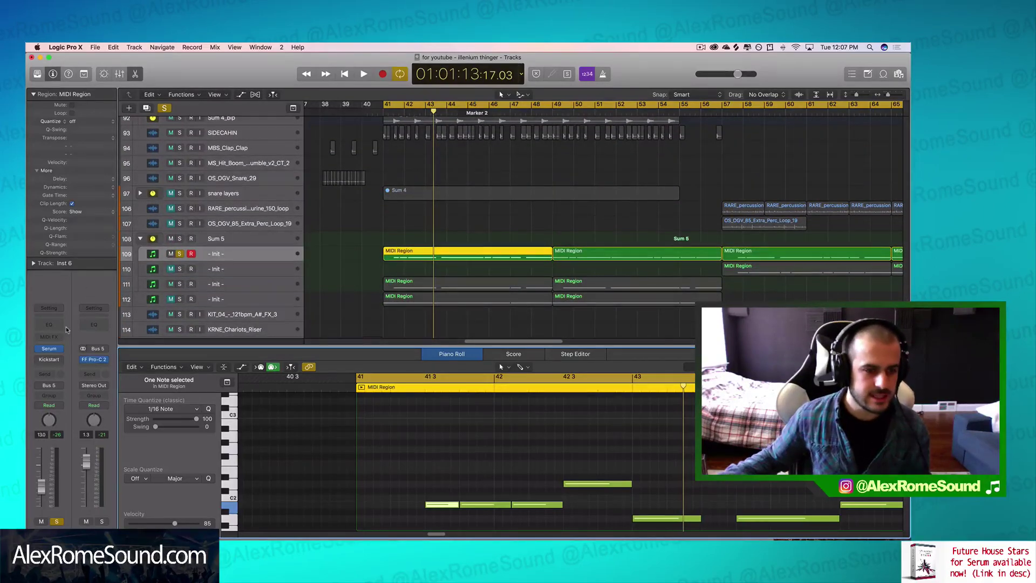
- Add a Channel EQ to the soloed track and inspect its Serum oscillator and FX settings
left_click(49, 324)
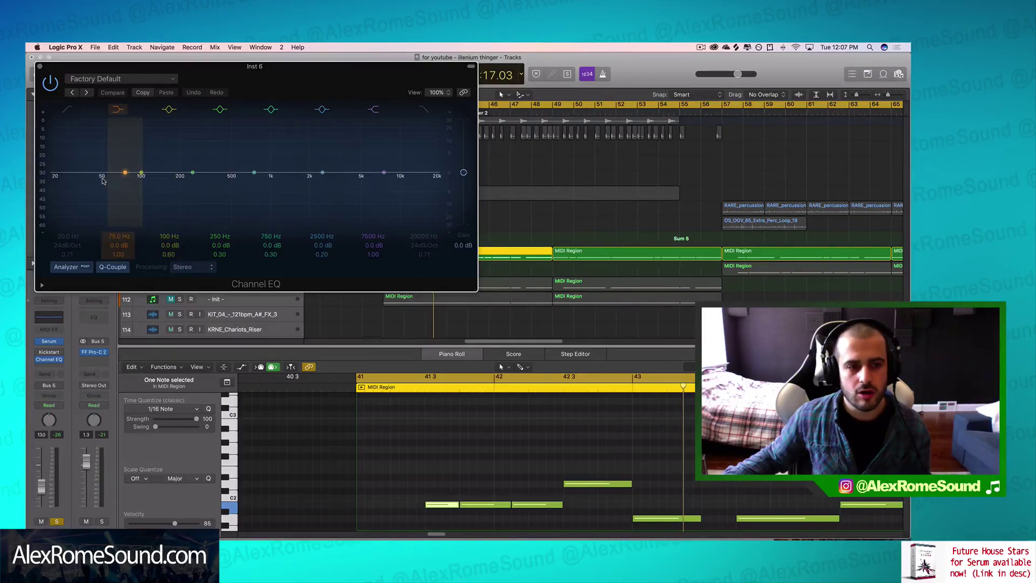
left_click(54, 343)
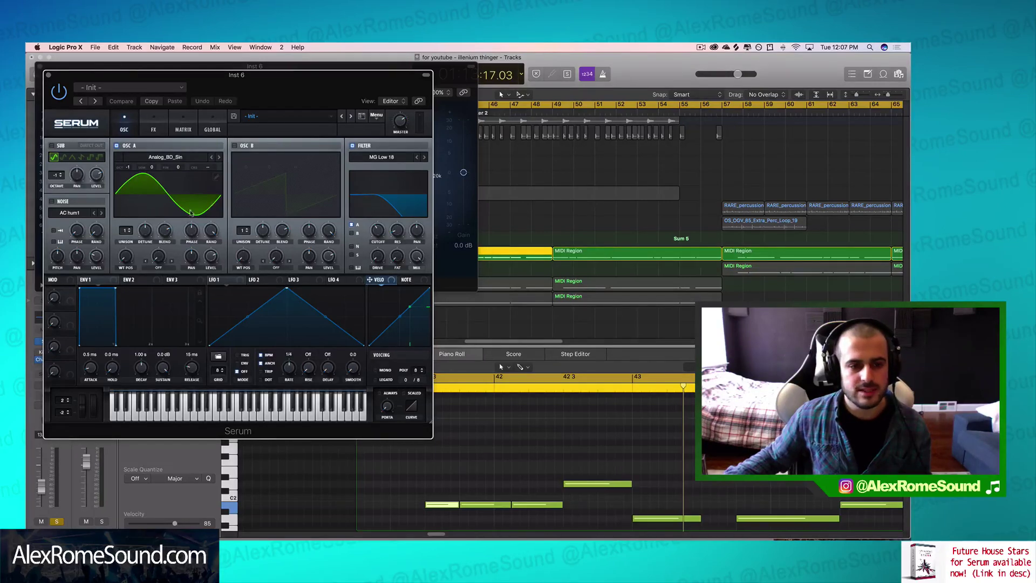
left_click(153, 130)
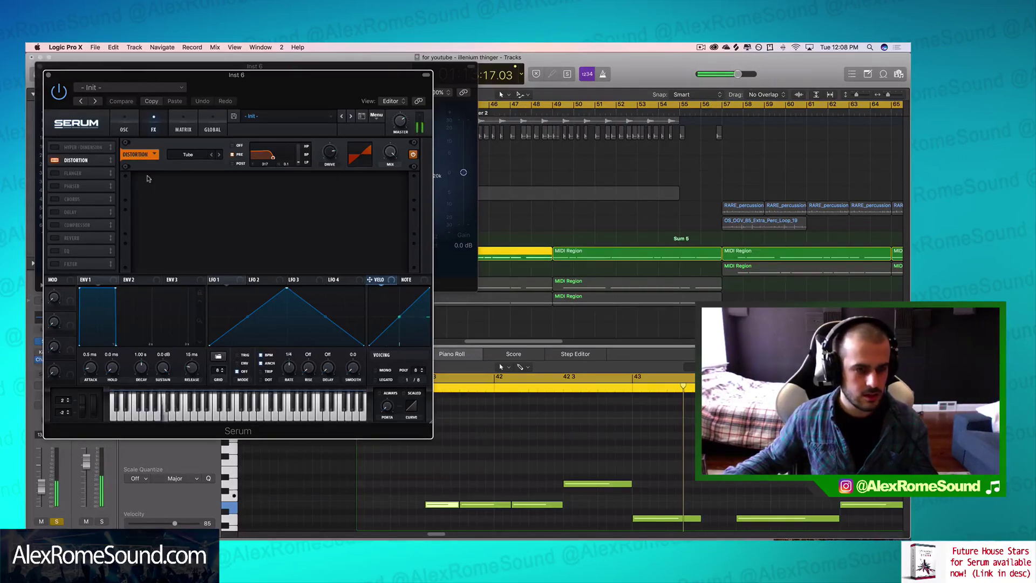
left_click(49, 75)
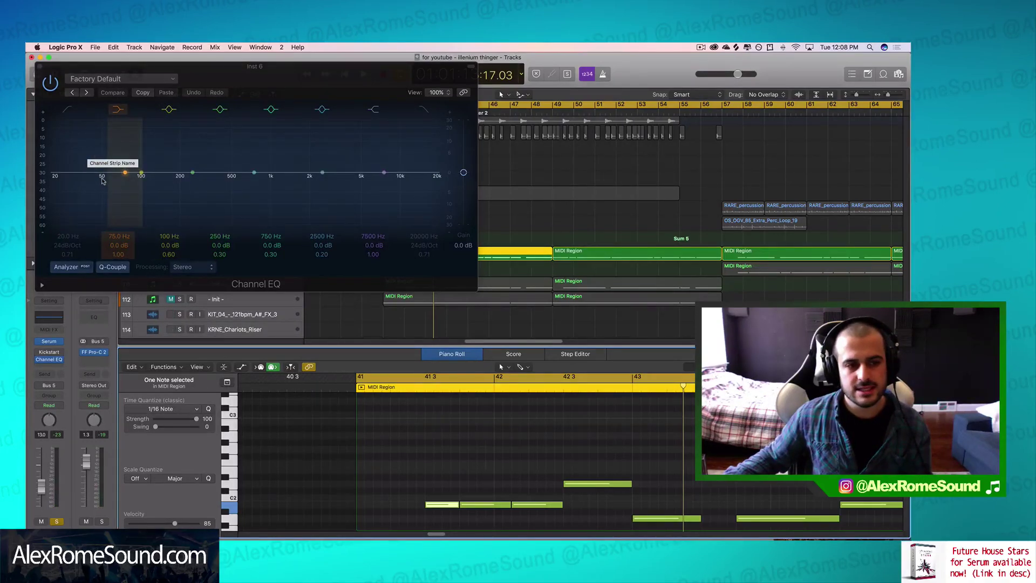
- Play the soloed bass track to examine its frequency spectrum in the Channel EQ analyzer, and close the EQ
left_click(65, 267)
key("space")
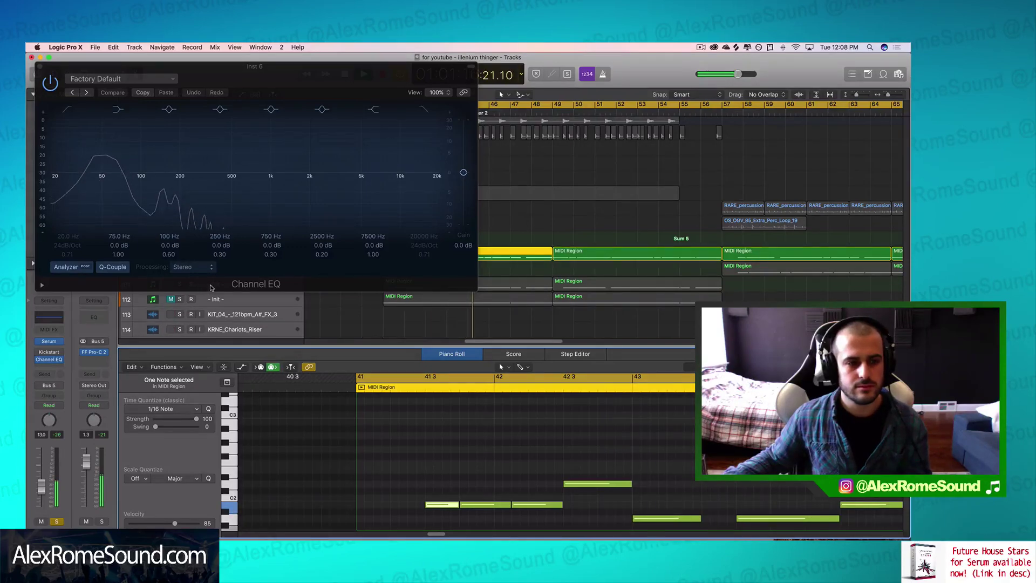
key("space")
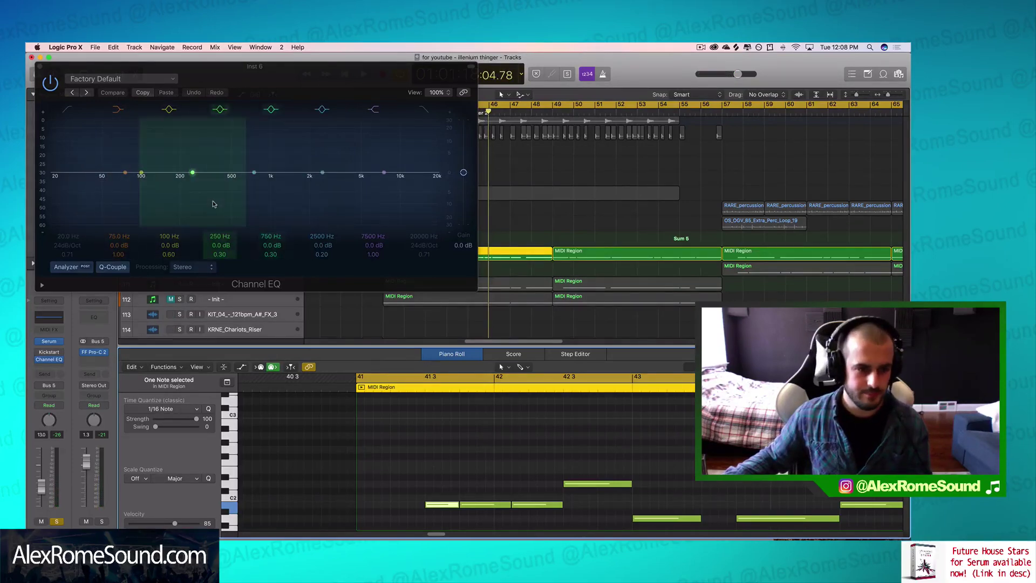
key("space")
key("space")
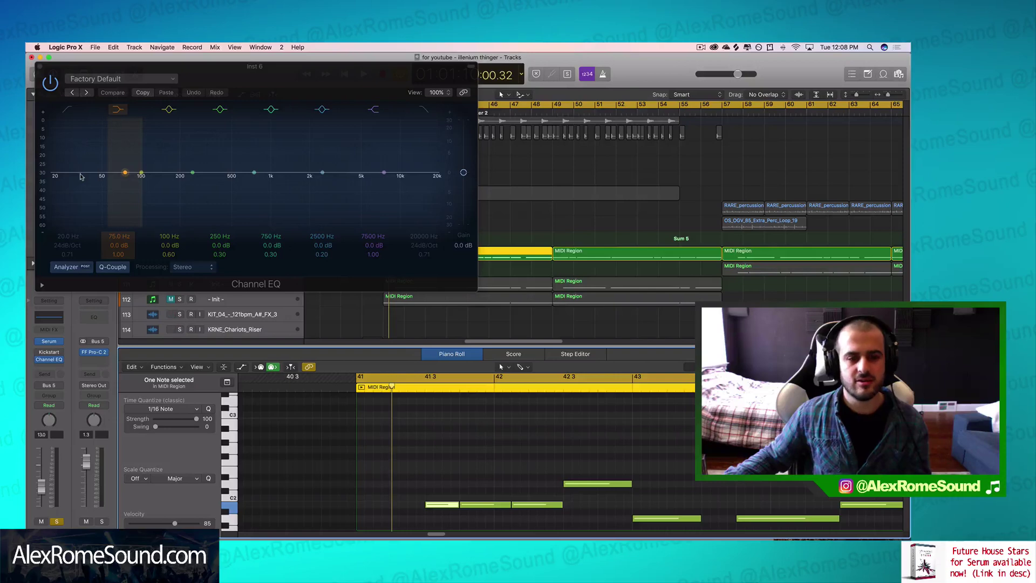
left_click(54, 82)
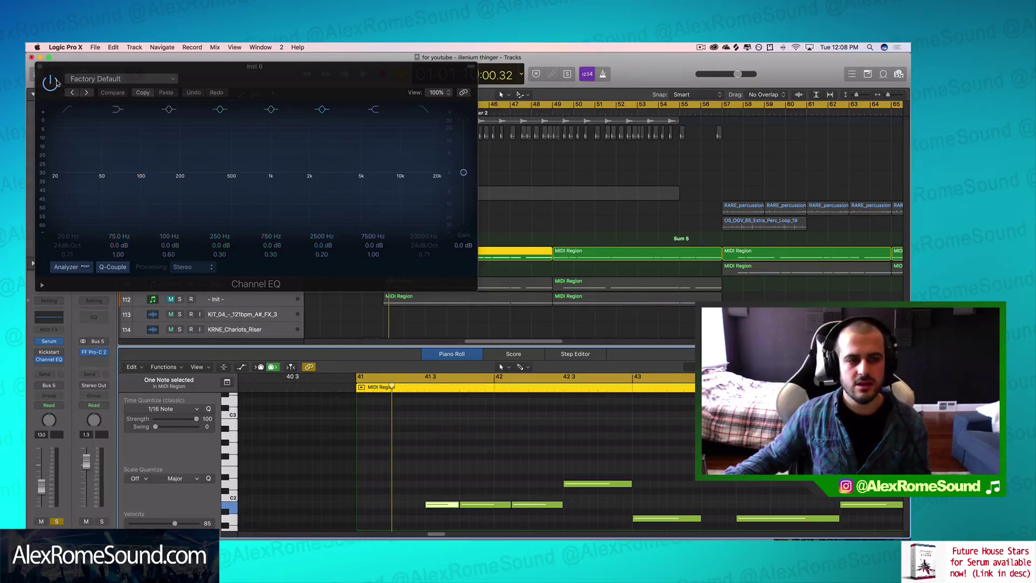
left_click(39, 67)
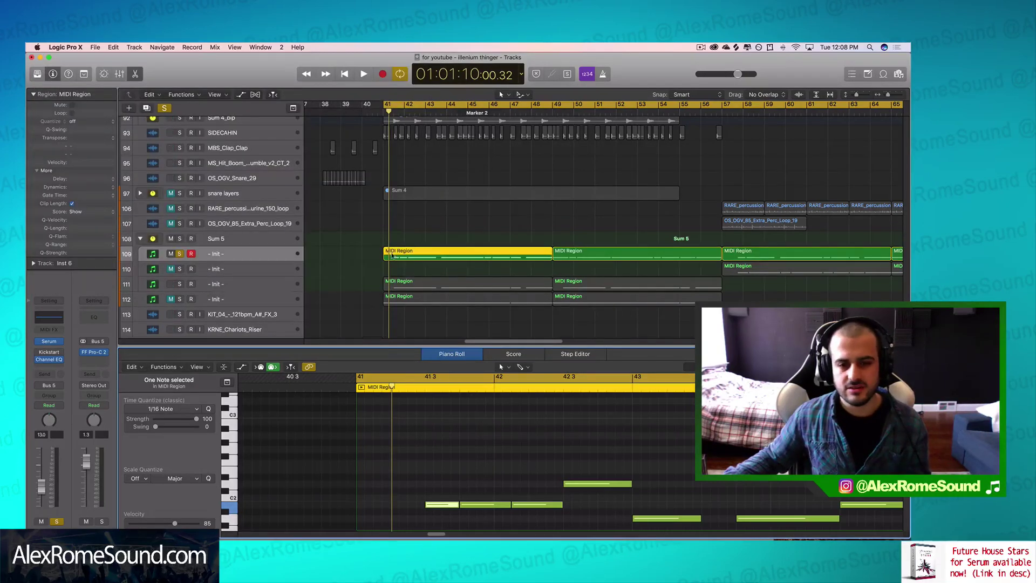
left_click(364, 233)
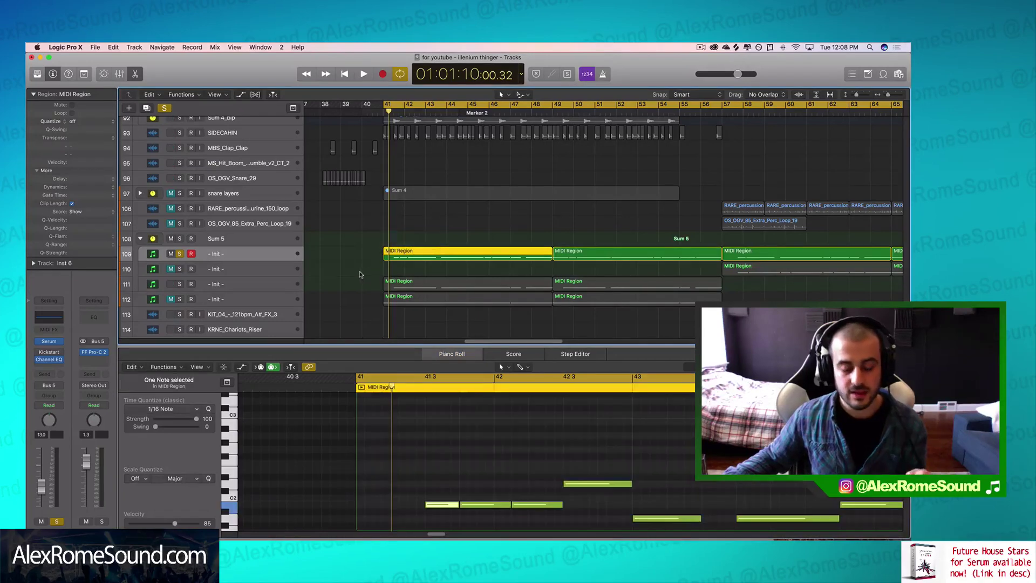
- Close the Piano Roll and unsolo the first - Init - track in the Sum 5 stack, selecting the third - Init - track instead
key("e")
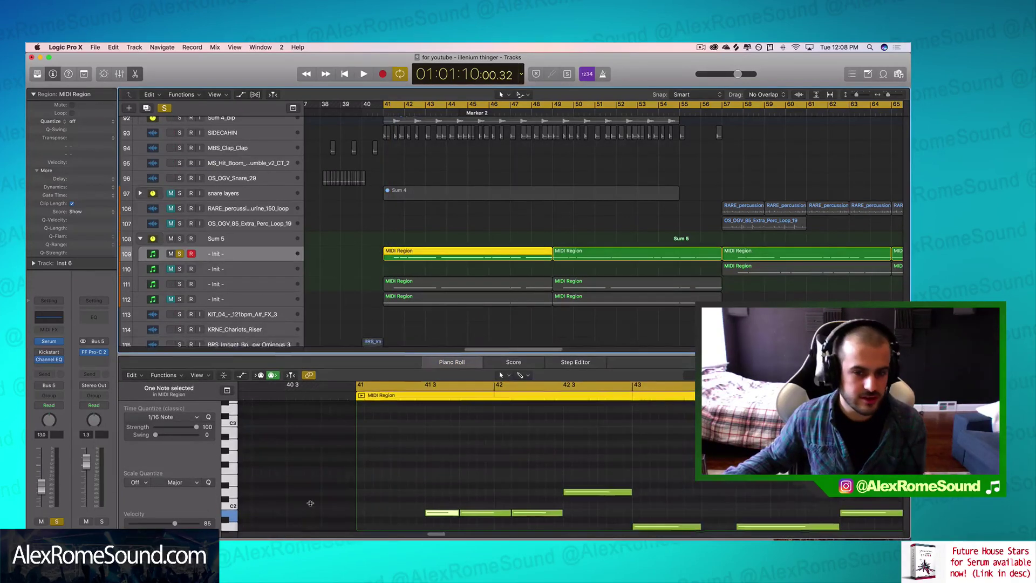
left_click(348, 399)
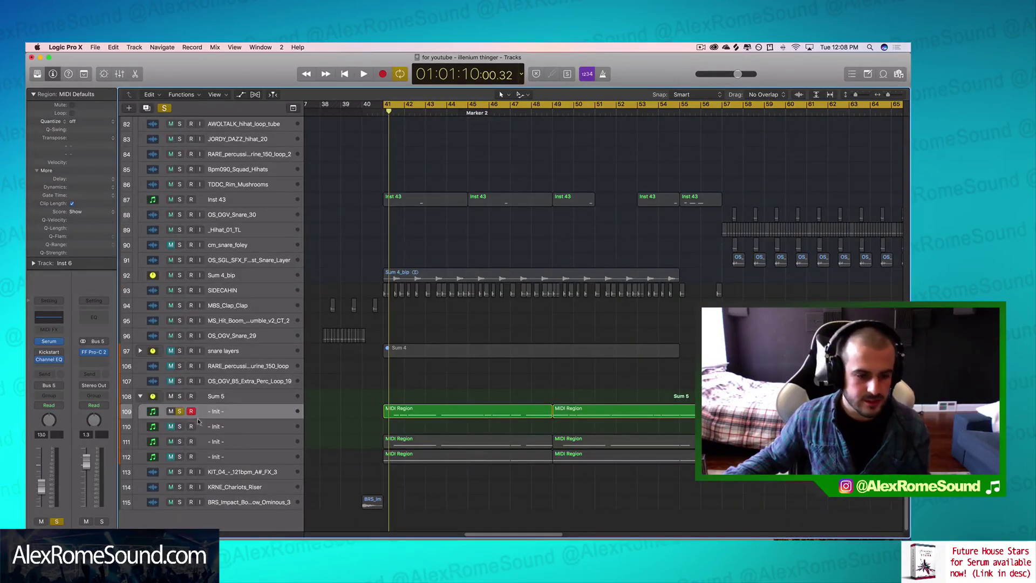
left_click(180, 412)
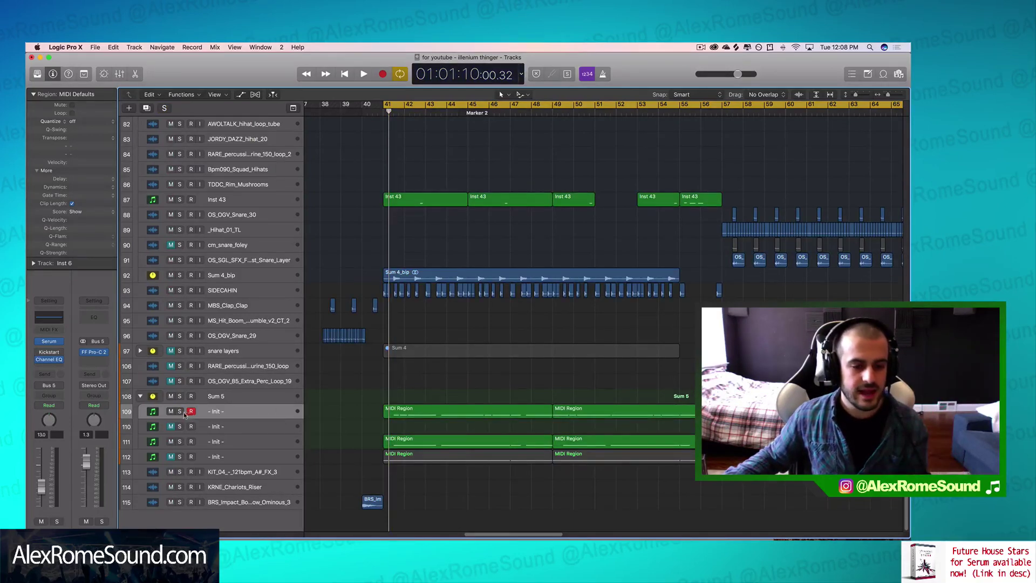
left_click(235, 442)
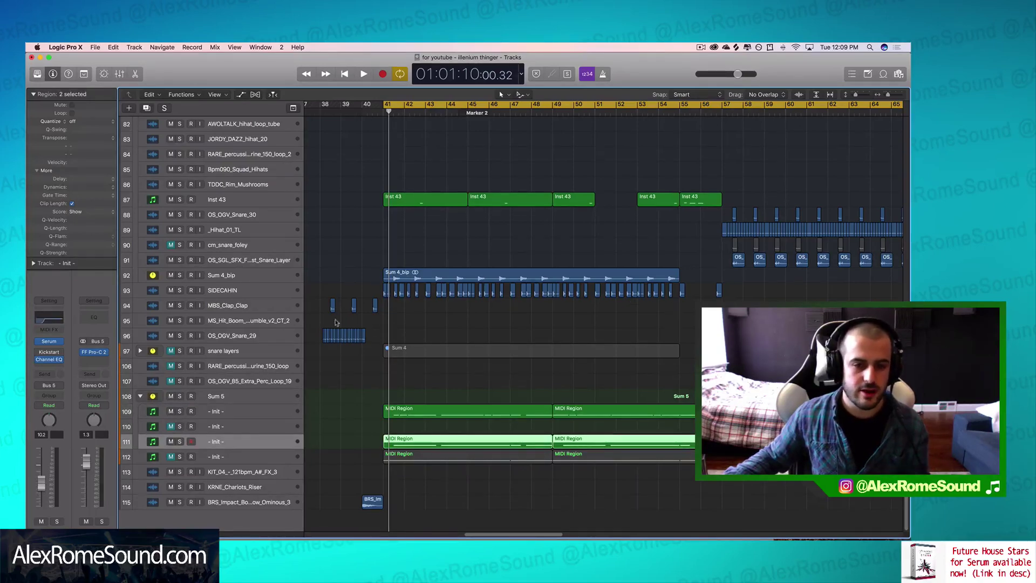
- Solo the Sum 4_bip track and play its region from bar 41
left_click(180, 276)
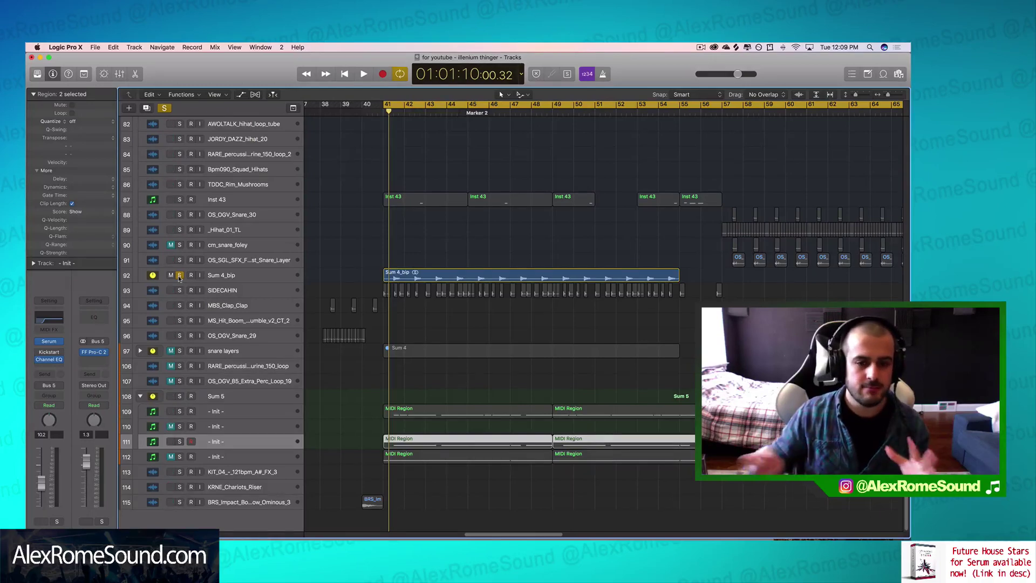
scroll(212, 432, "up", 3)
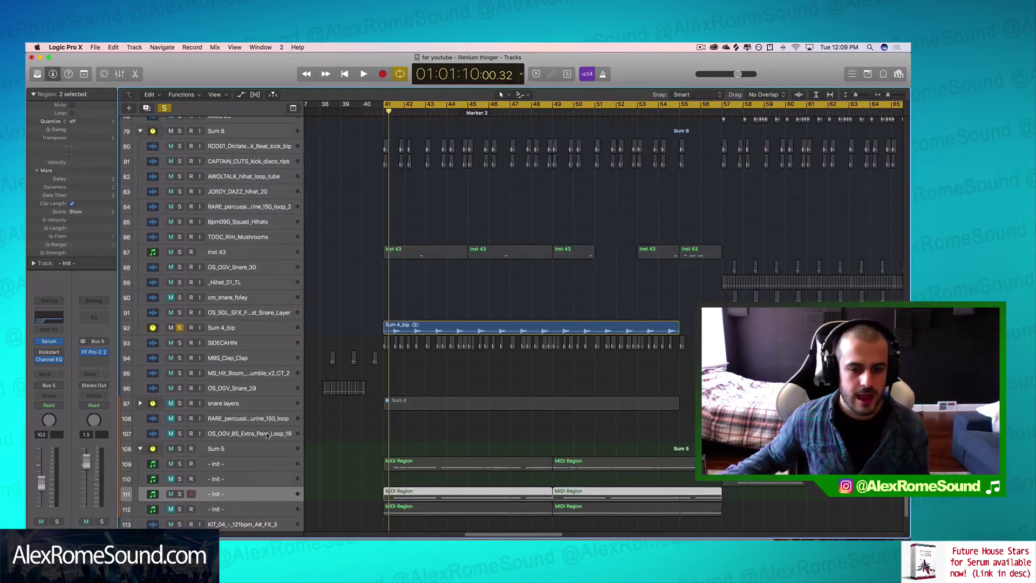
scroll(244, 345, "up", 1)
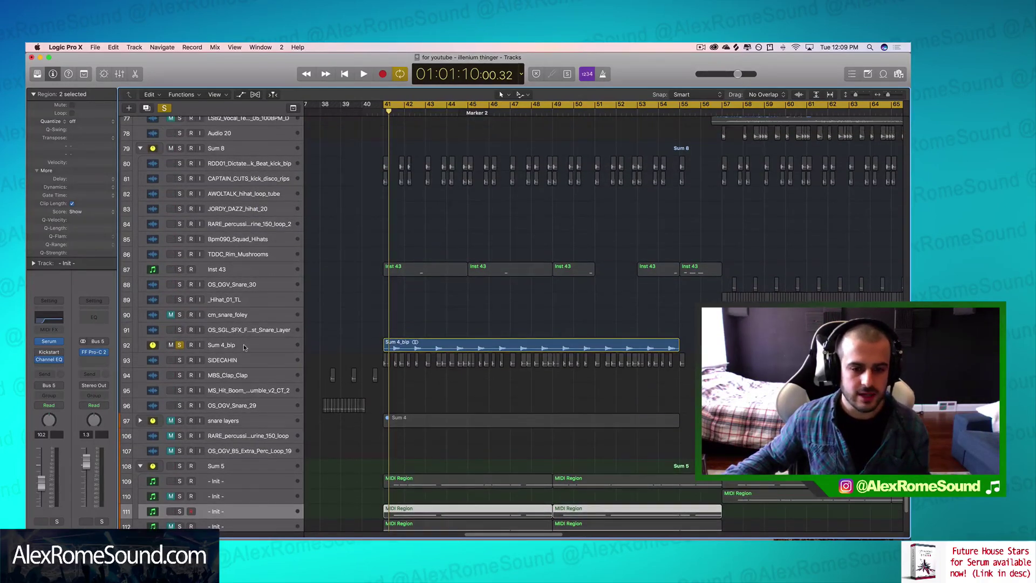
key("space")
key("space")
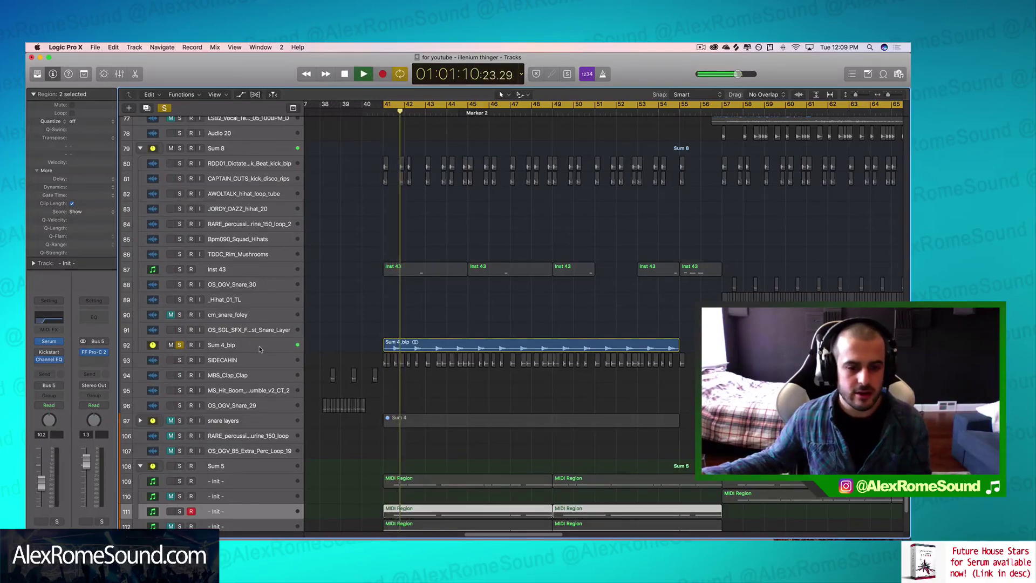
key("space")
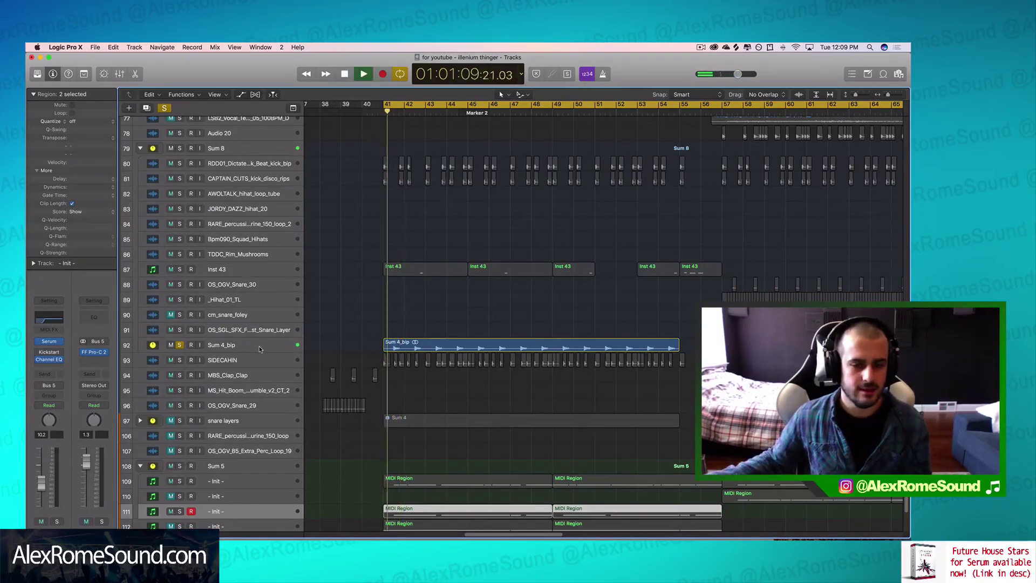
key("space")
scroll(382, 328, "up", 1)
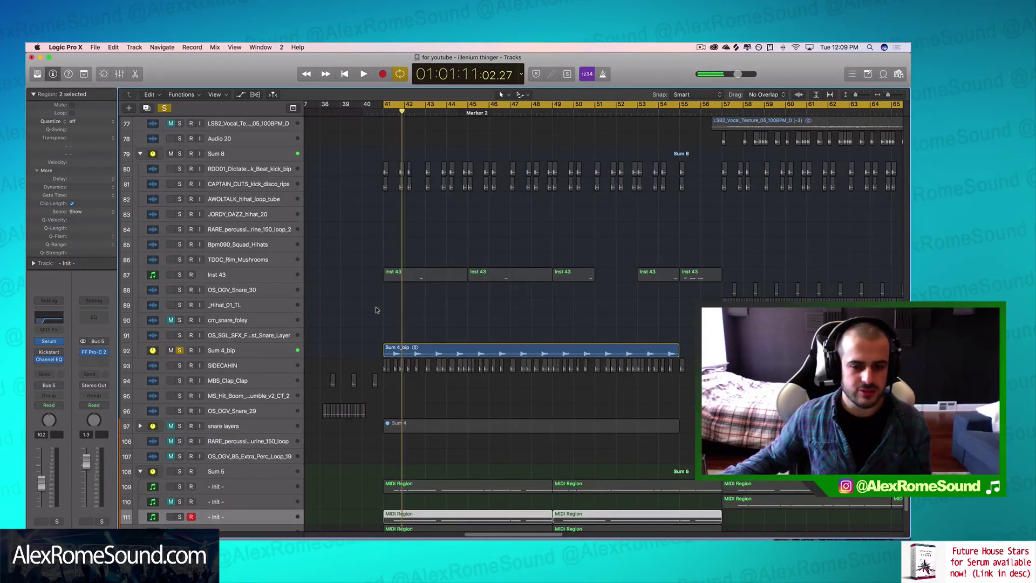
- Add the two kick tracks in the Sum 8 stack to the solo and play them together with Sum 4_bip
left_click_drag(377, 308, 718, 351)
scroll(640, 383, "up", 3)
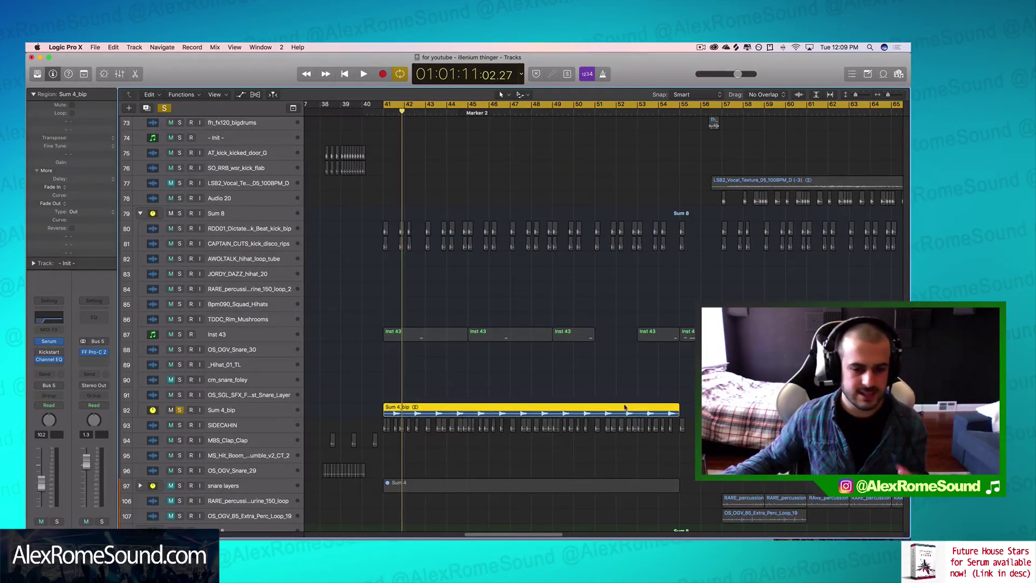
scroll(479, 423, "up", 1)
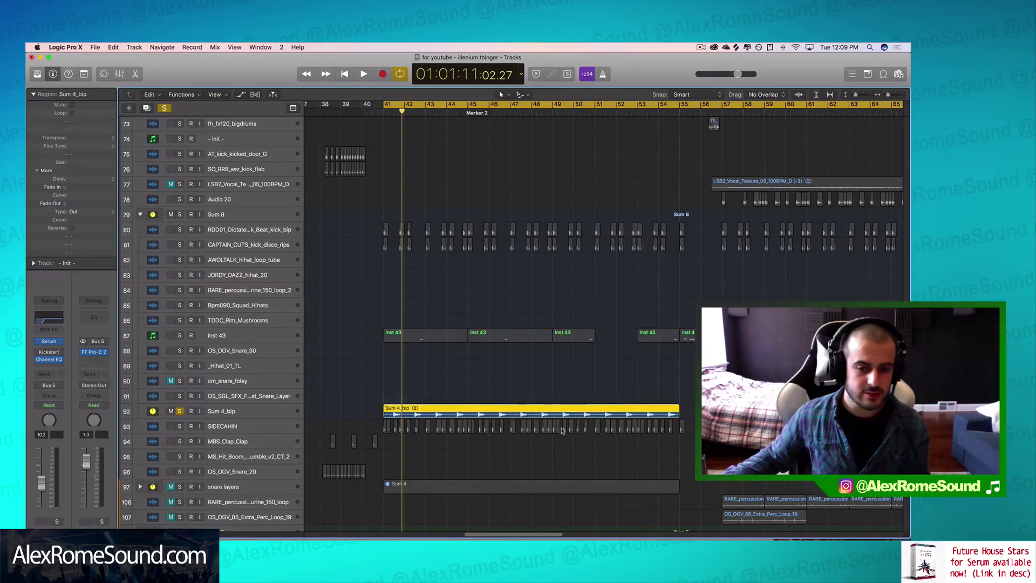
scroll(438, 443, "up", 2)
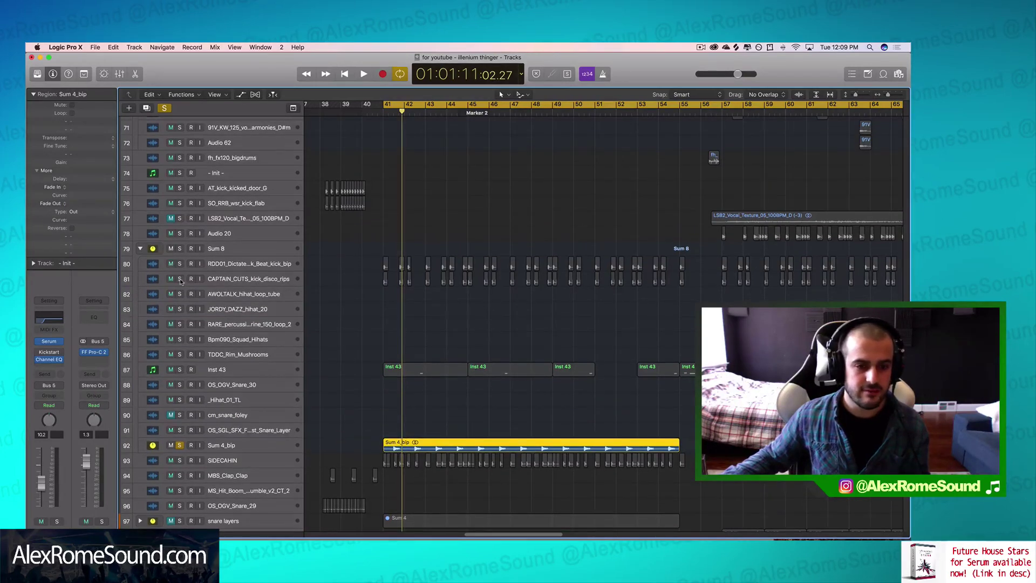
left_click_drag(181, 280, 182, 265)
scroll(334, 319, "down", 5)
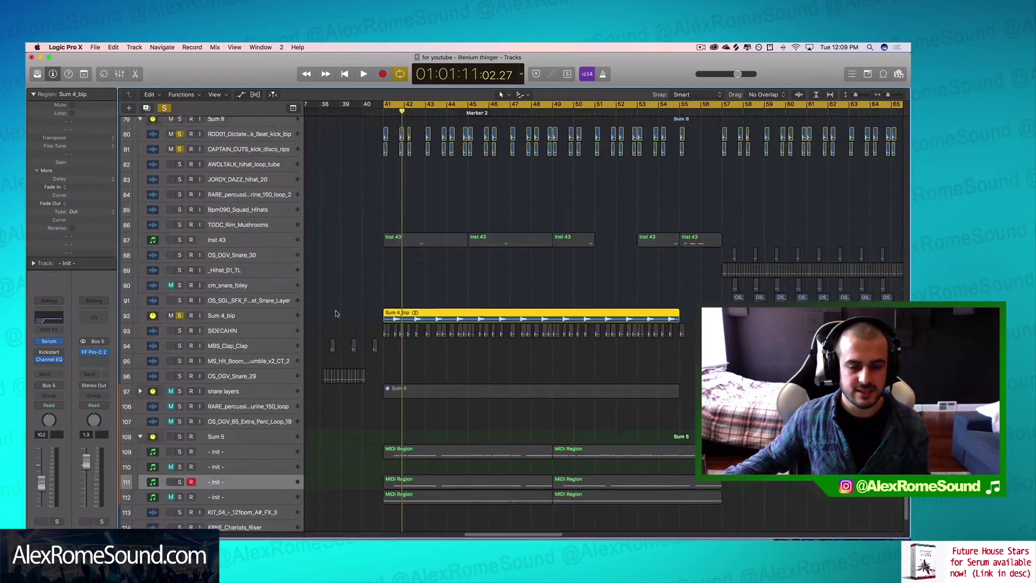
key("space")
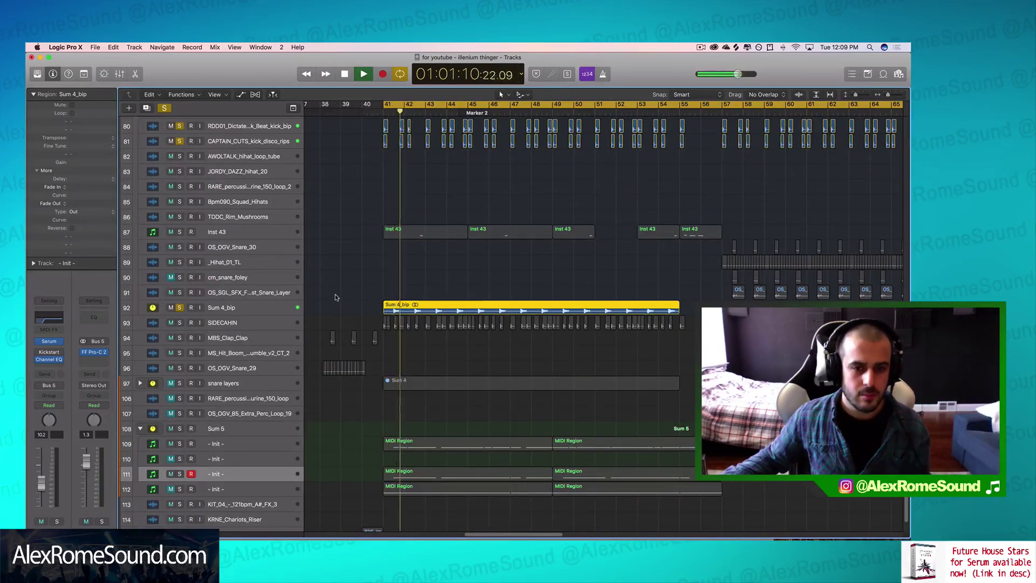
key("space")
left_click(392, 268)
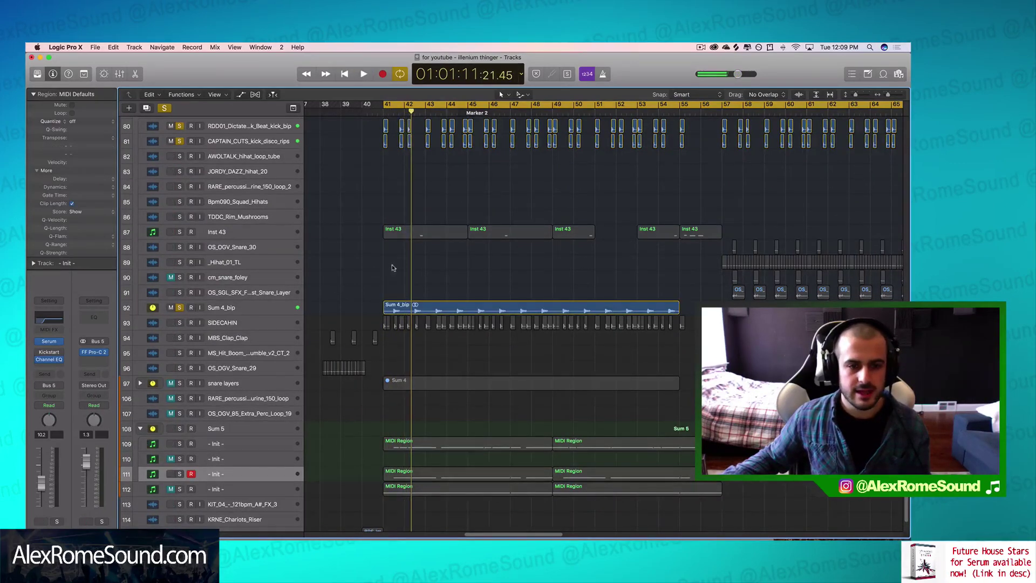
scroll(371, 281, "up", 1)
key("space")
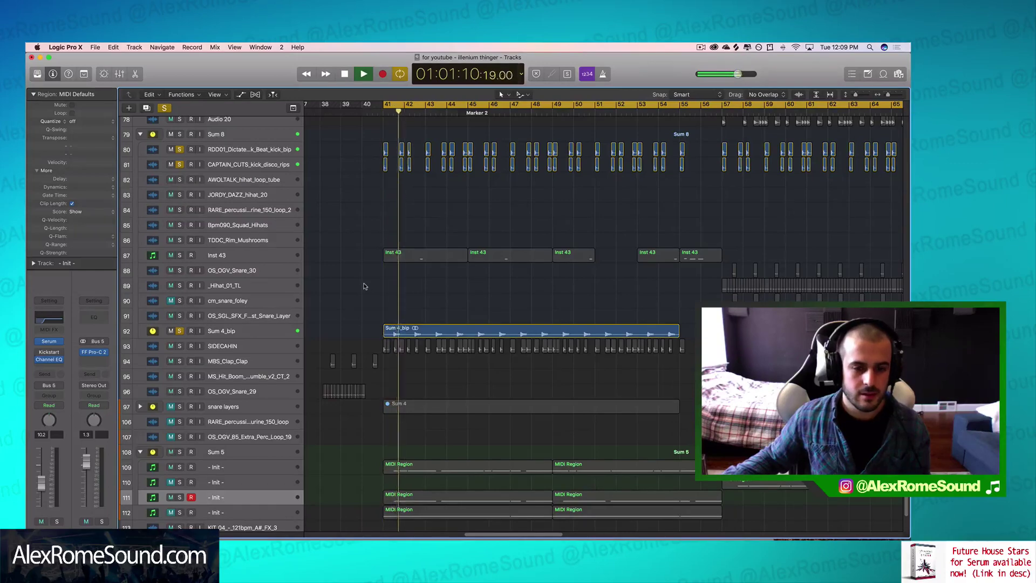
key("space")
- Select the kick regions from bar 41 to 55 and the Sum 4_bip region in turn, and replay the soloed drum pattern
left_click(289, 329)
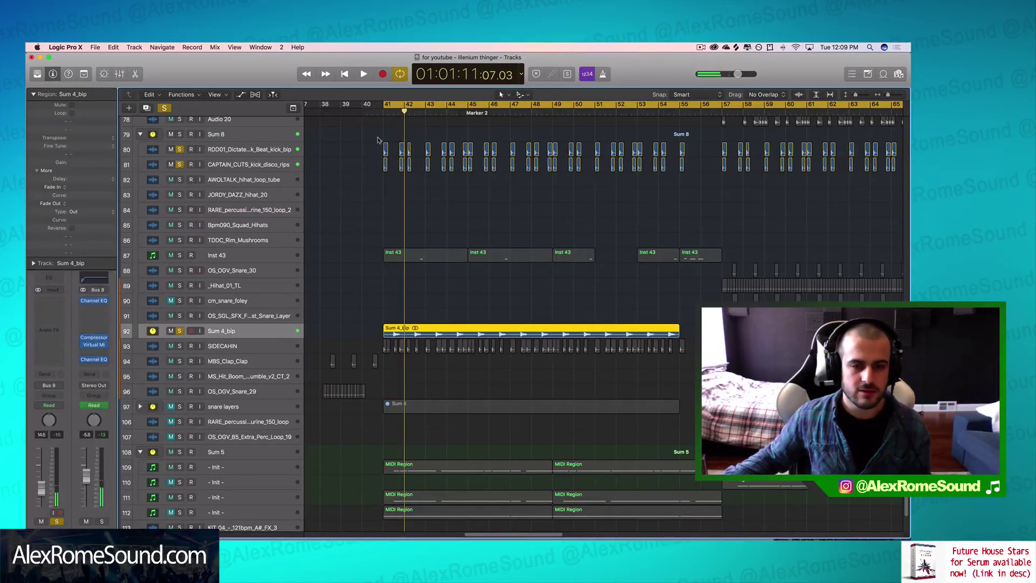
left_click_drag(378, 140, 694, 172)
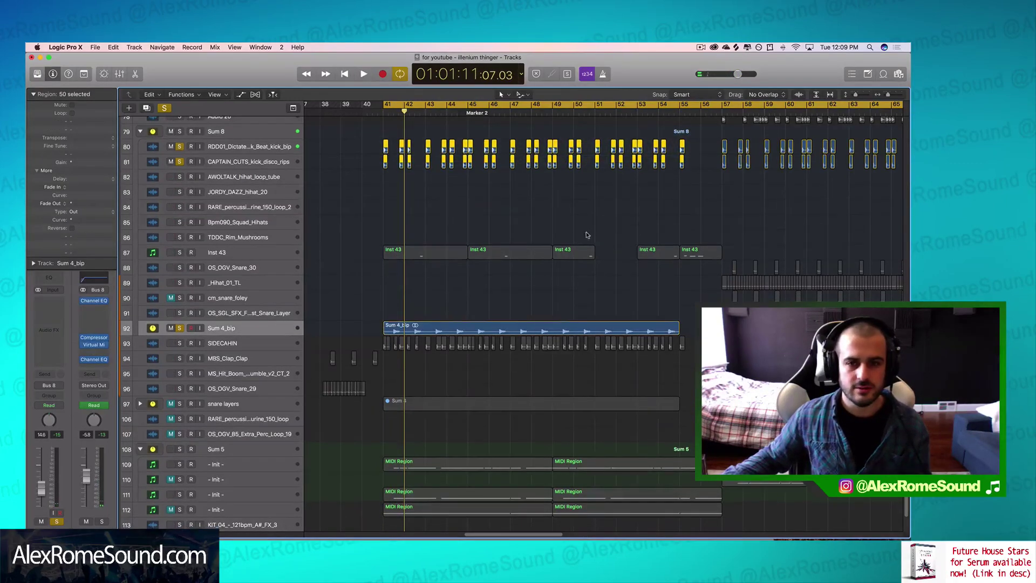
left_click(427, 224)
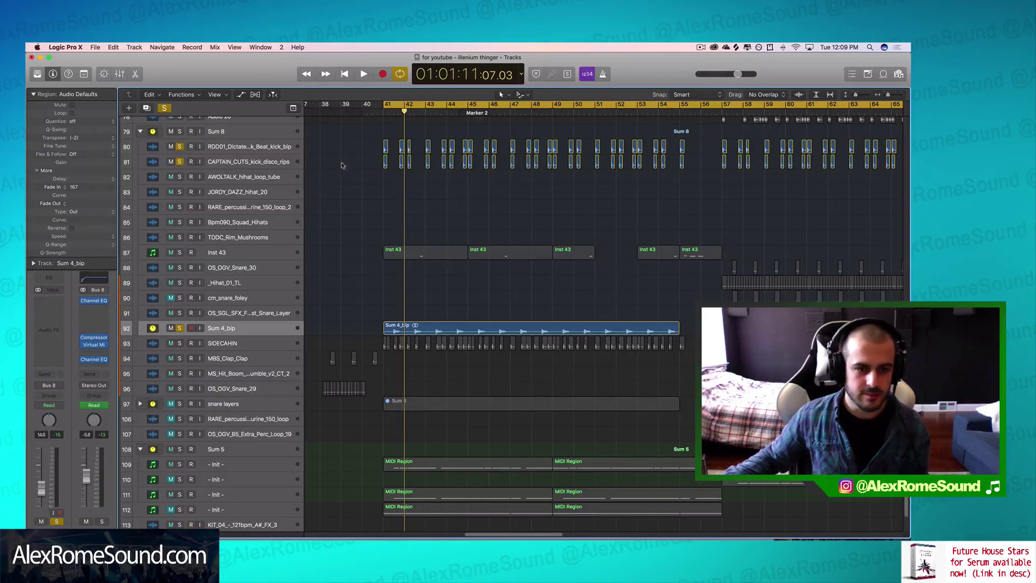
left_click_drag(360, 137, 688, 171)
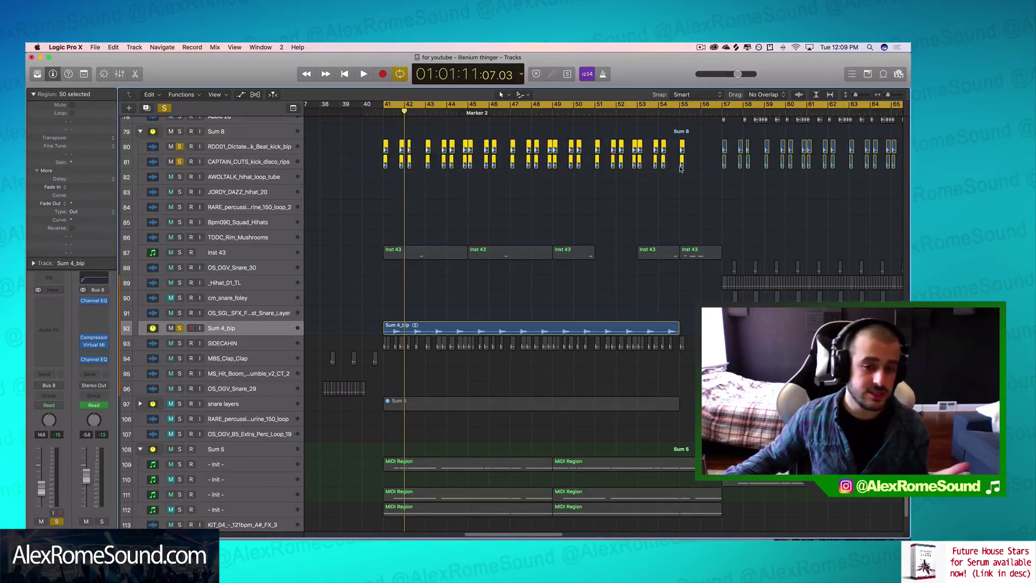
left_click(395, 328)
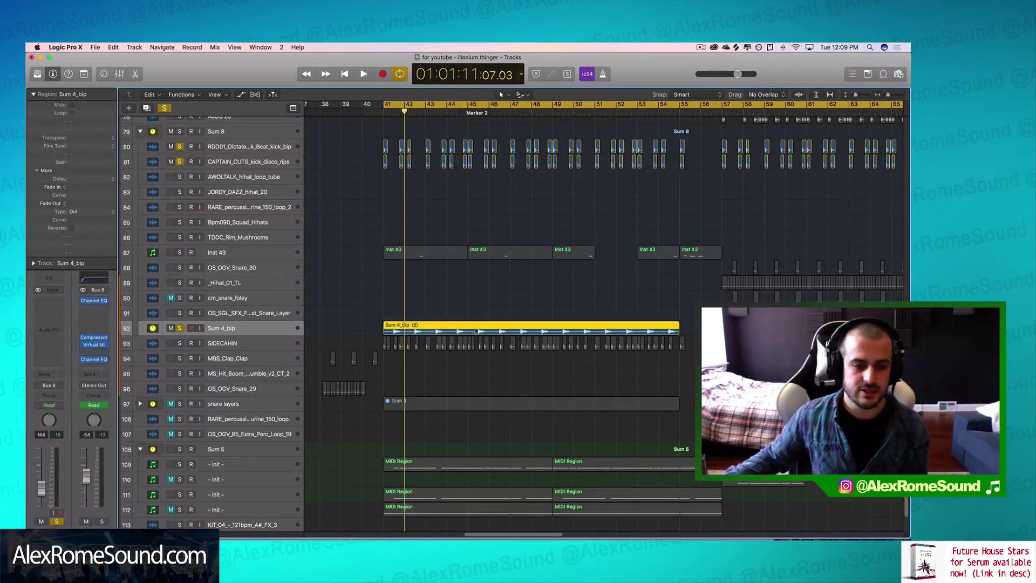
key("space")
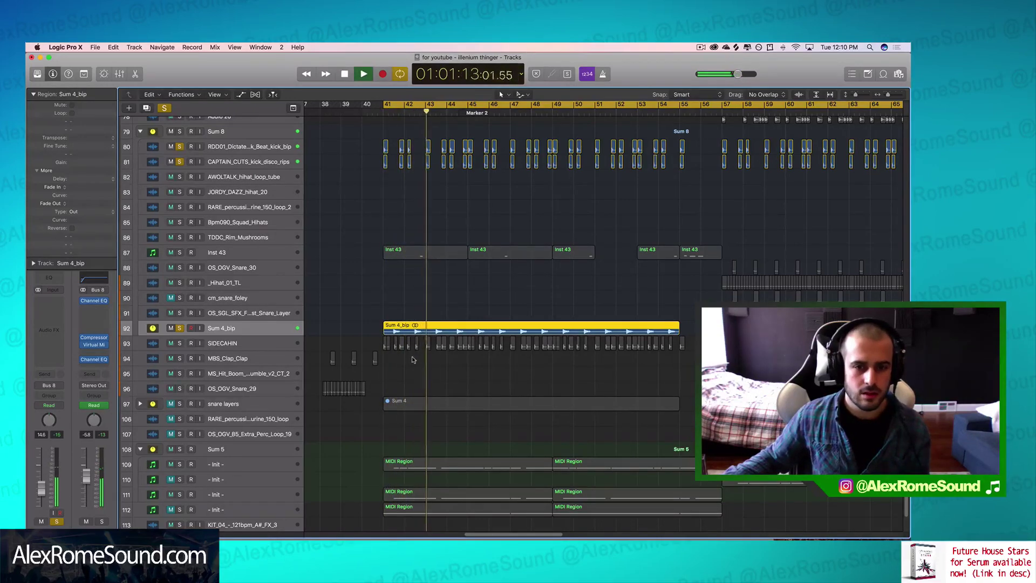
key("space")
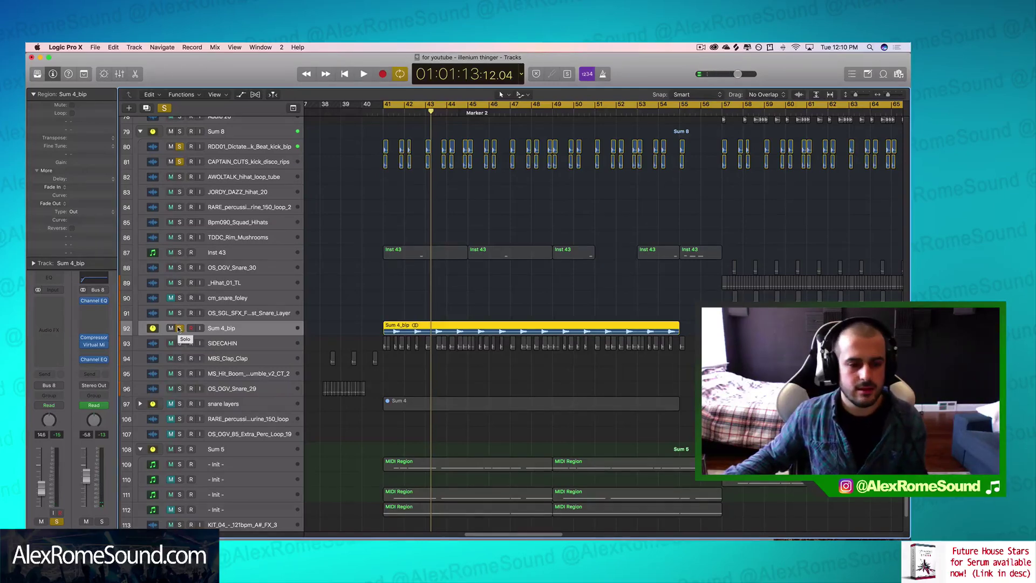
- Add the Sum 5 bass stack to the solo and play it together with the kicks and Sum 4_bip
left_click(178, 329)
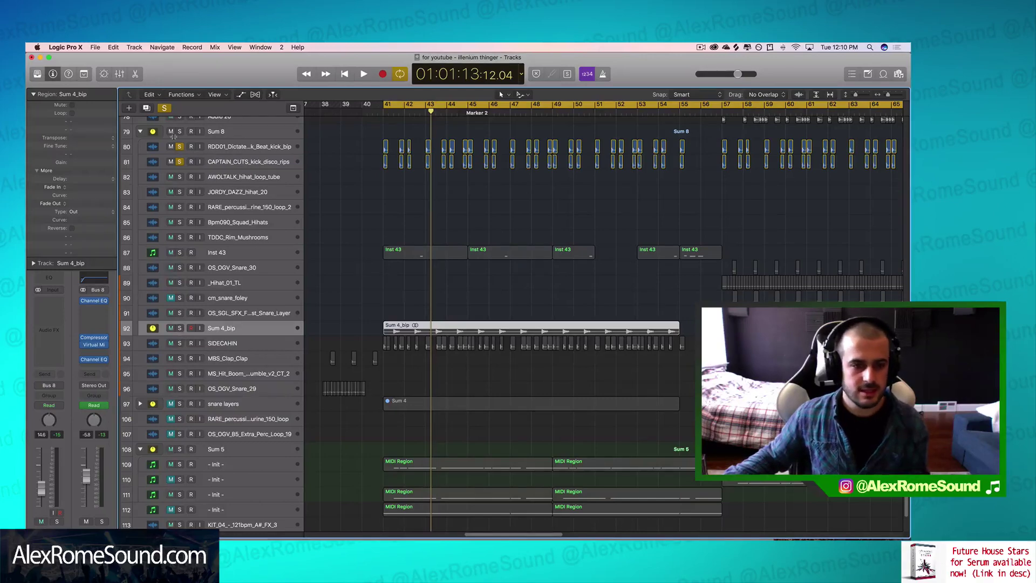
left_click(179, 328)
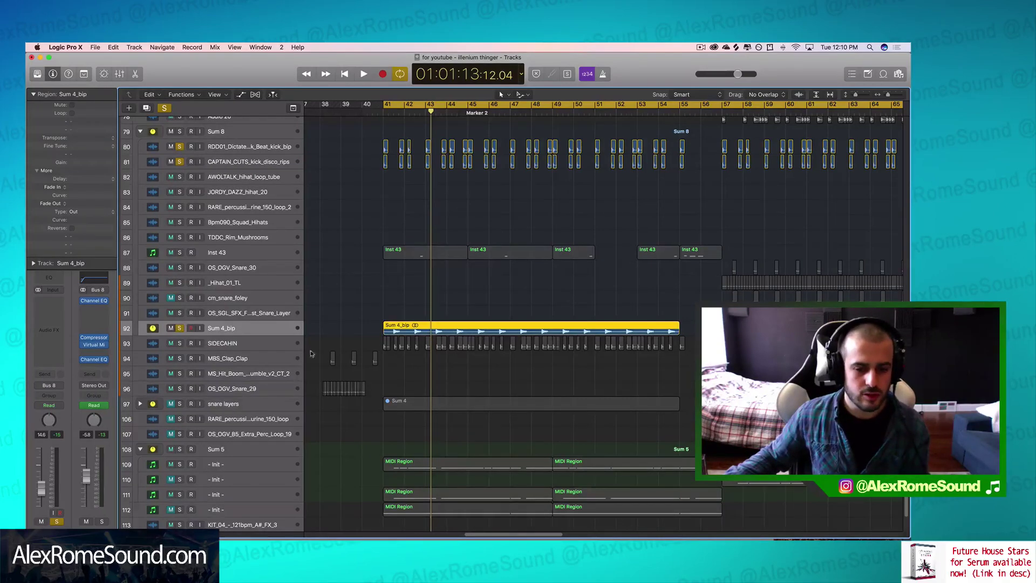
scroll(304, 378, "down", 3)
left_click(208, 395)
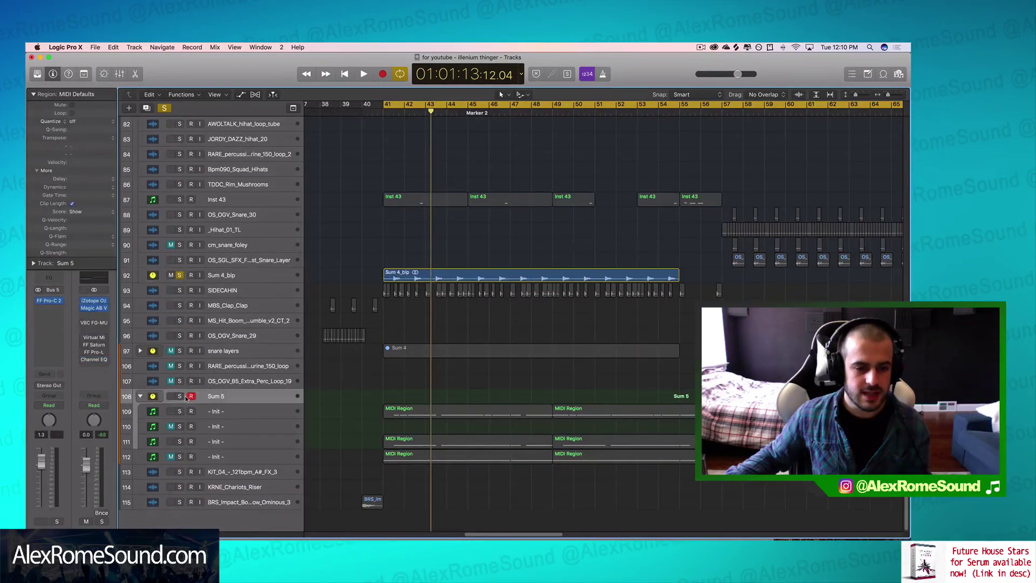
left_click(179, 396)
key("space")
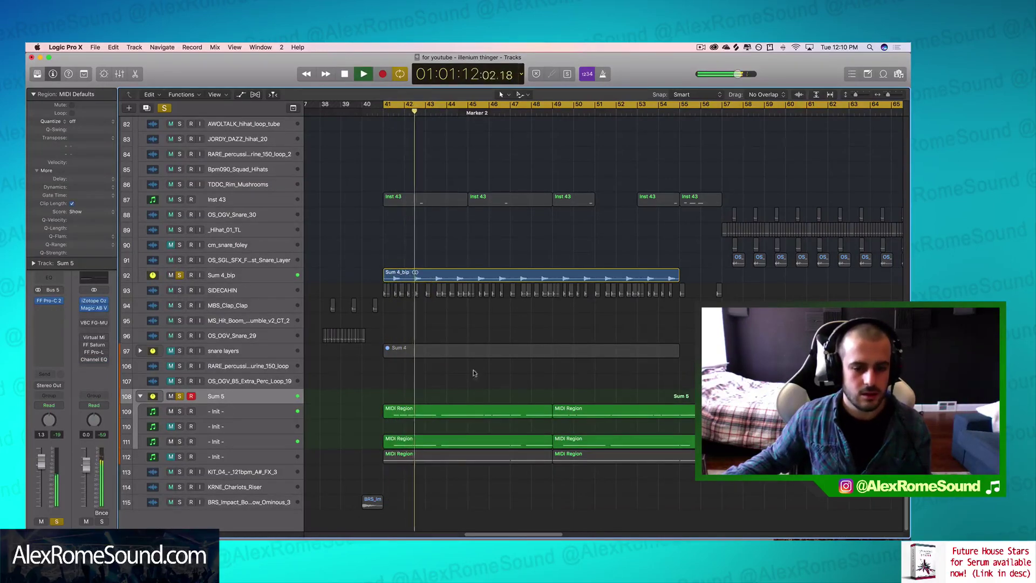
key("space")
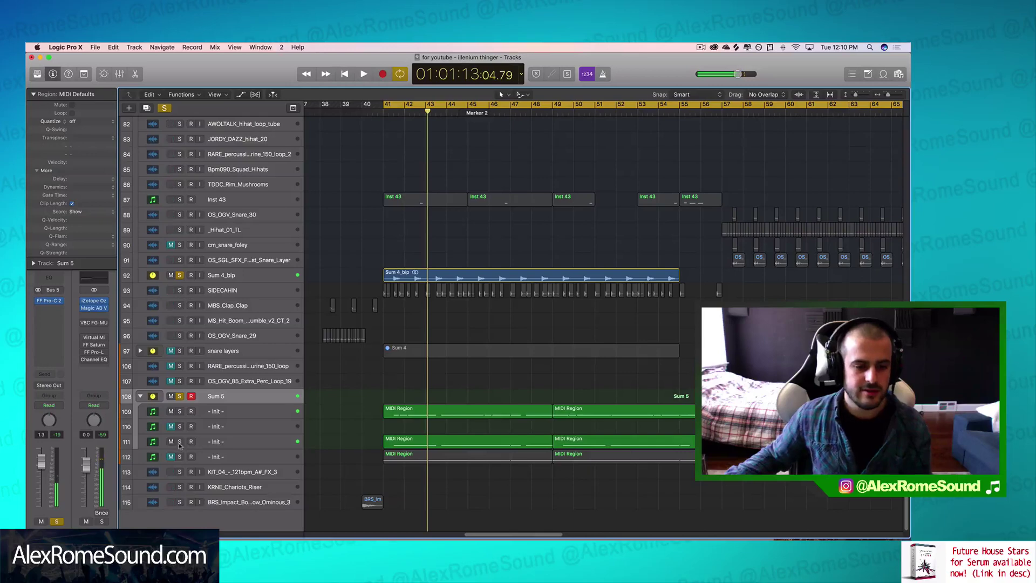
- Isolate the third - Init - track in Sum 5 by unsoloing the Sum 5 stack, Sum 4_bip and both kicks, and play it
left_click(180, 442)
left_click(180, 396)
left_click(179, 276)
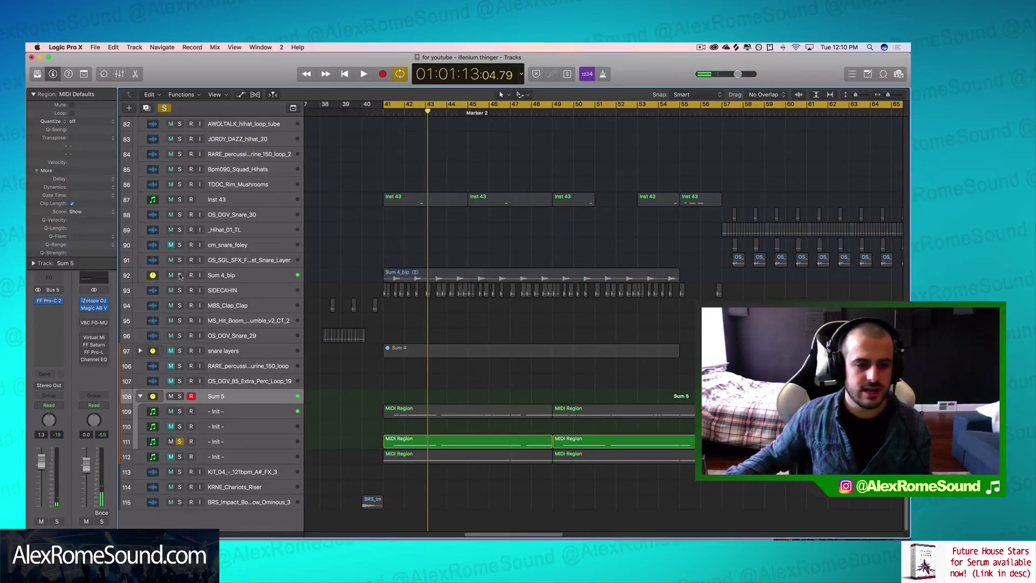
scroll(181, 267, "up", 6)
left_click(185, 284)
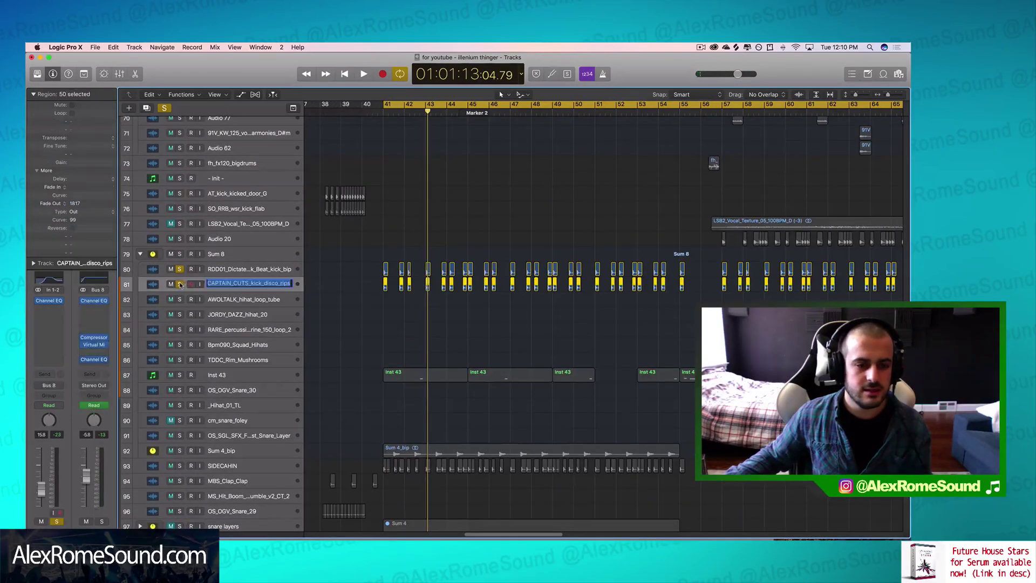
scroll(341, 288, "down", 6)
key("space")
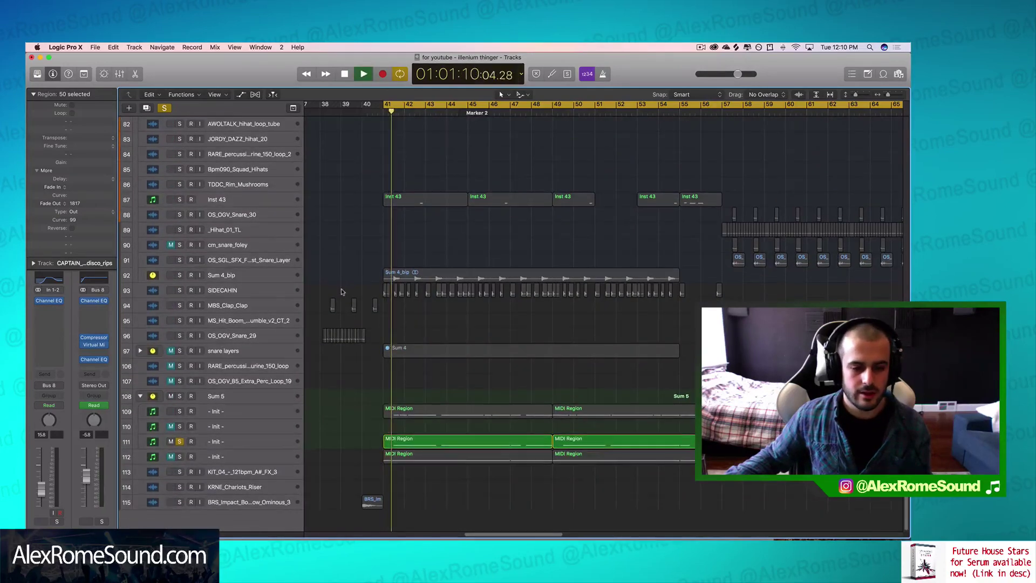
key("space")
- Inspect the Channel EQ curve on the third - Init - track, close the EQ and unsolo the track
left_click(254, 447)
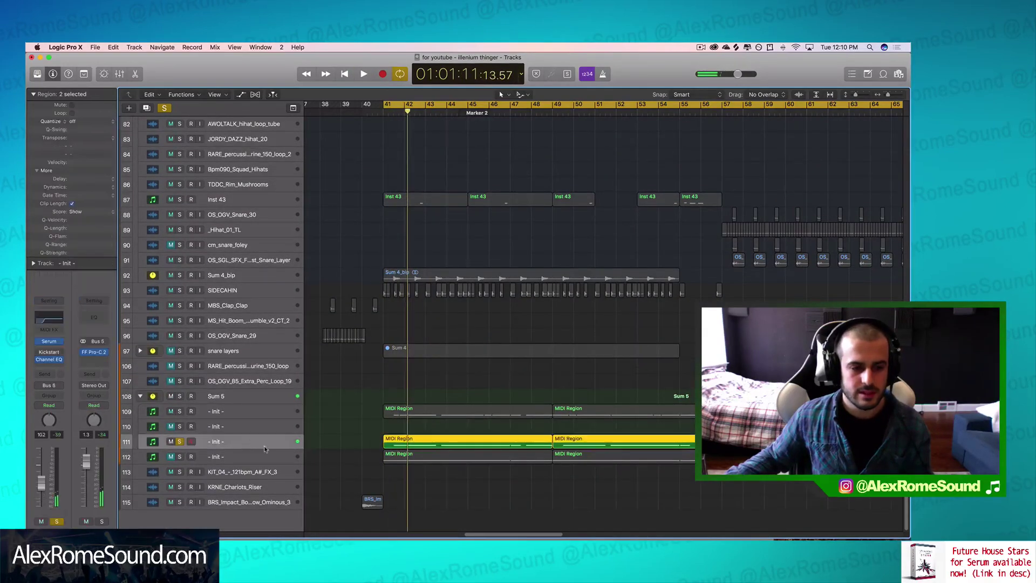
left_click(47, 360)
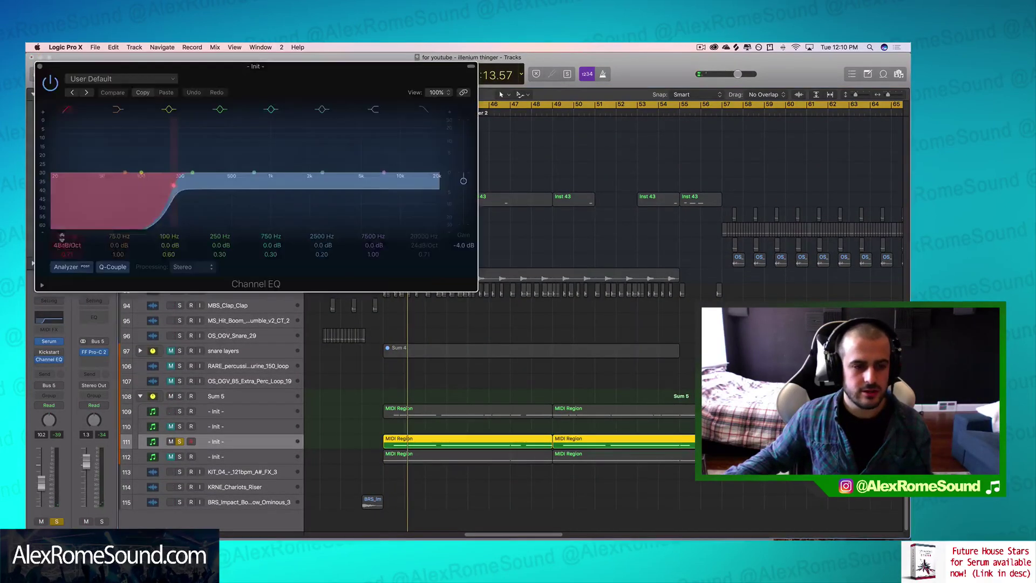
left_click(39, 68)
left_click(179, 443)
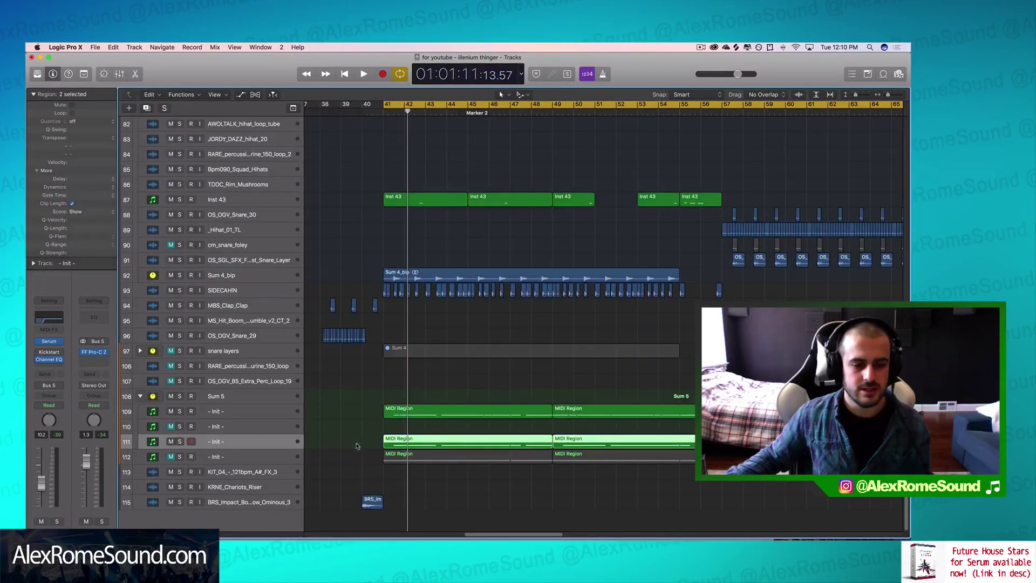
- Switch to PowerPoint to review the "Step 1. Give yourself a good foundation" slide, and minimise the presentation
left_click(366, 429)
scroll(425, 479, "up", 10)
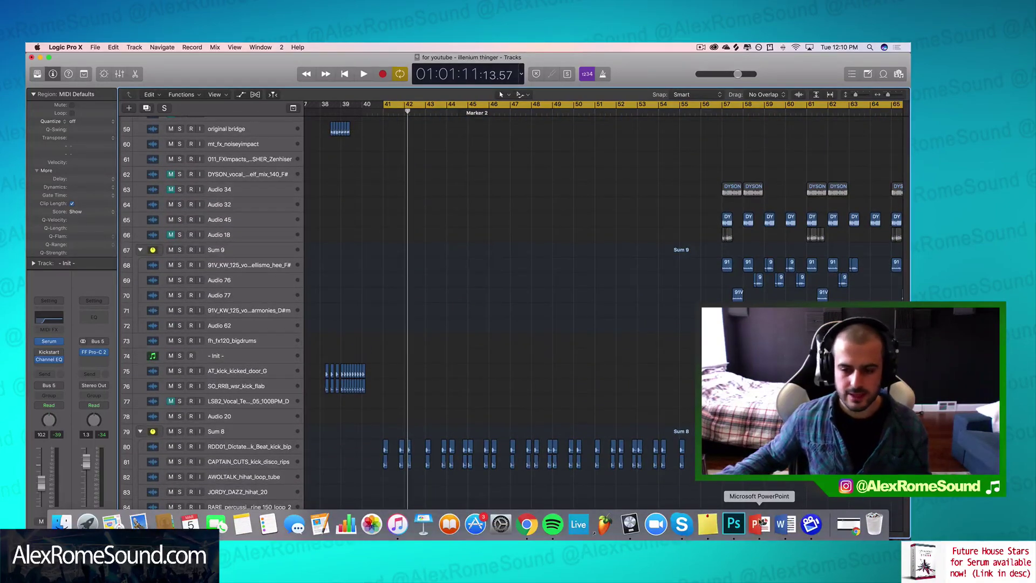
left_click(761, 522)
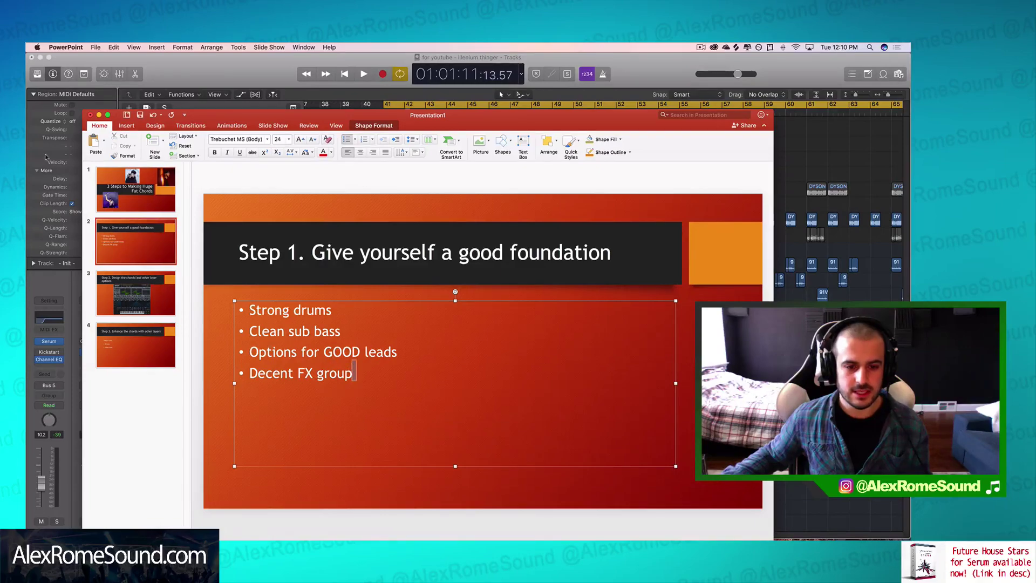
left_click(99, 116)
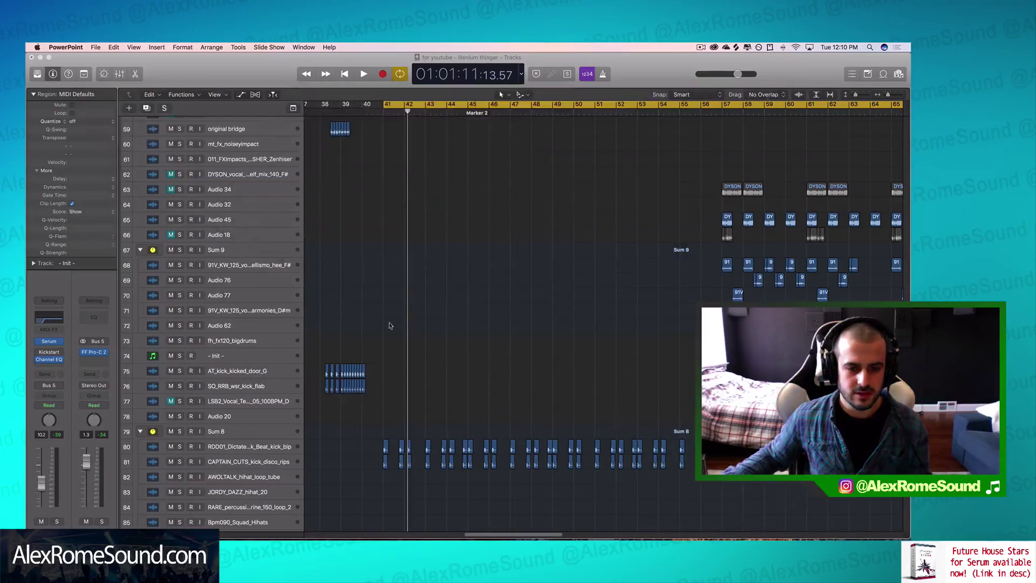
- Return to the PowerPoint presentation, show the "Step 2. Design the chords/and other layer options" slide and minimise the window again
scroll(473, 326, "up", 20)
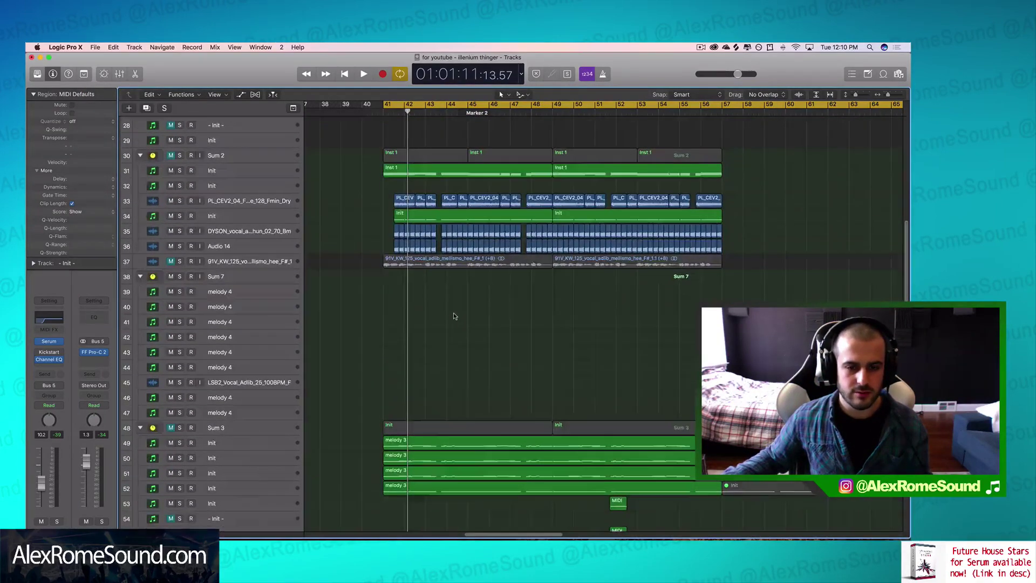
scroll(452, 316, "up", 2)
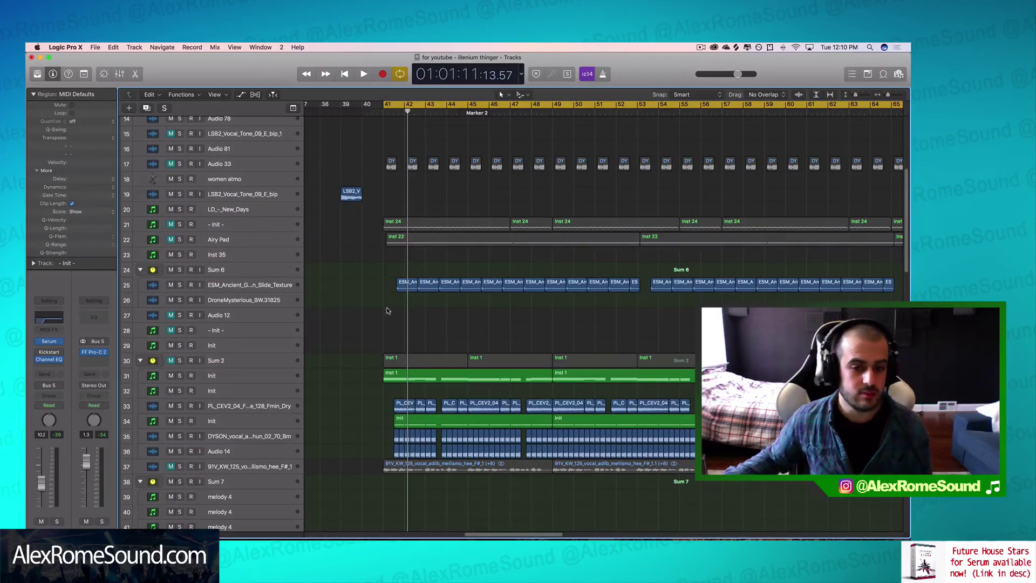
scroll(387, 311, "down", 3)
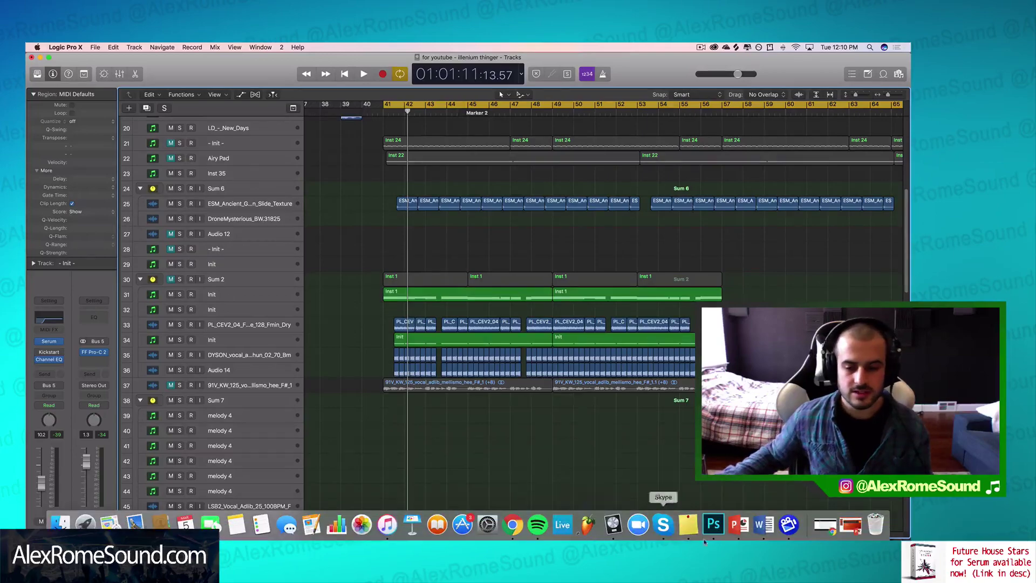
left_click(754, 526)
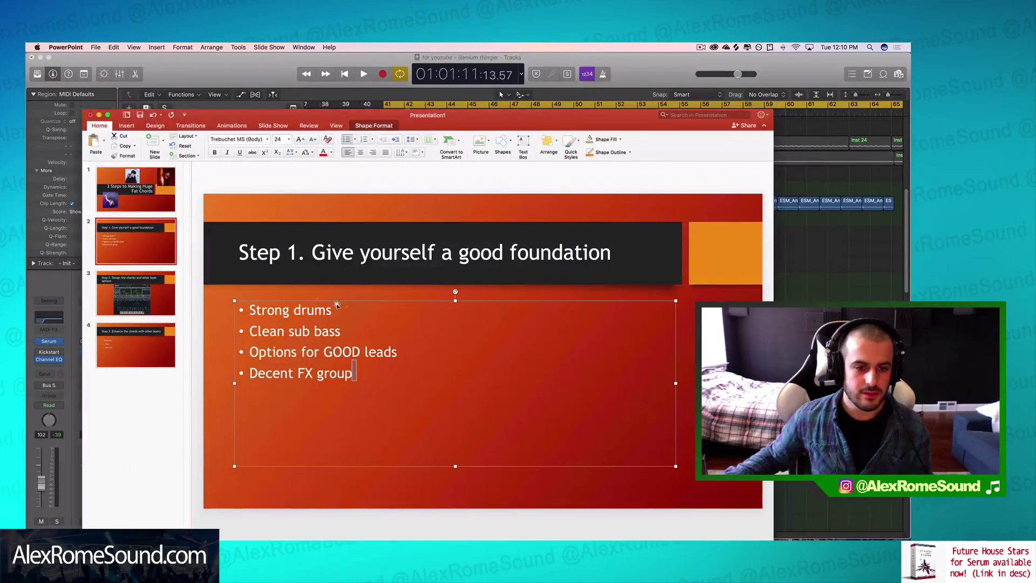
left_click(302, 328)
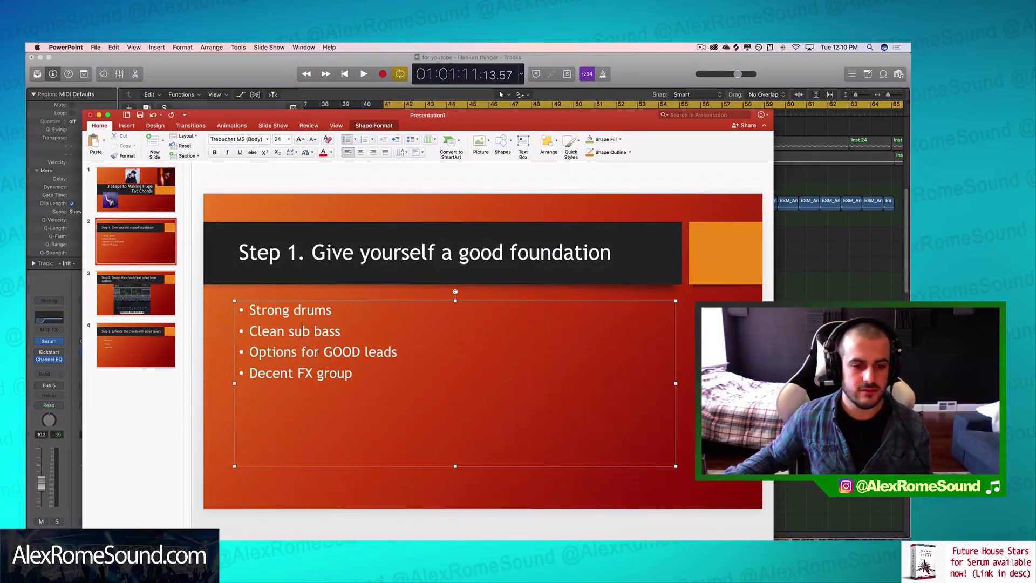
left_click(133, 289)
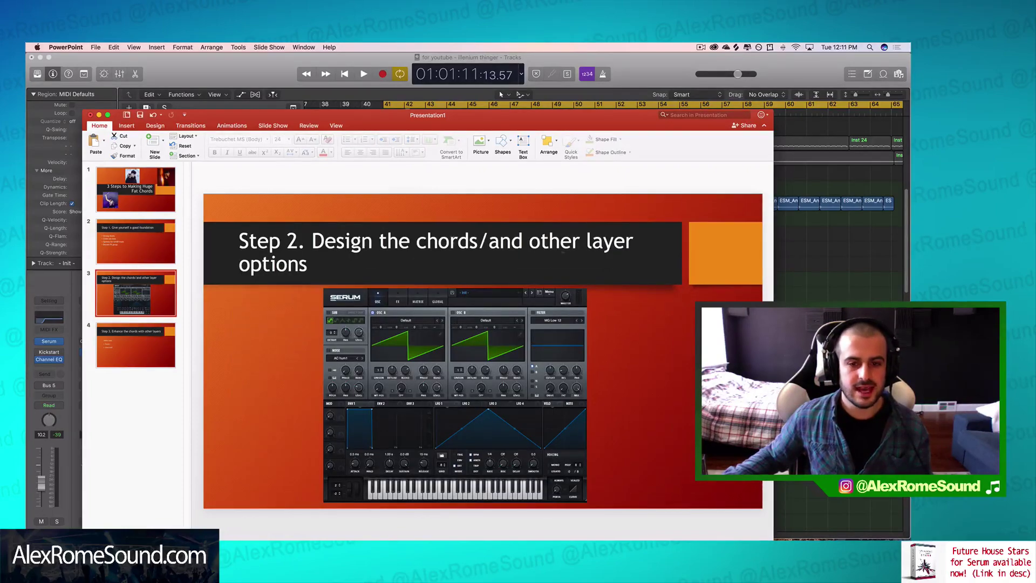
left_click(99, 115)
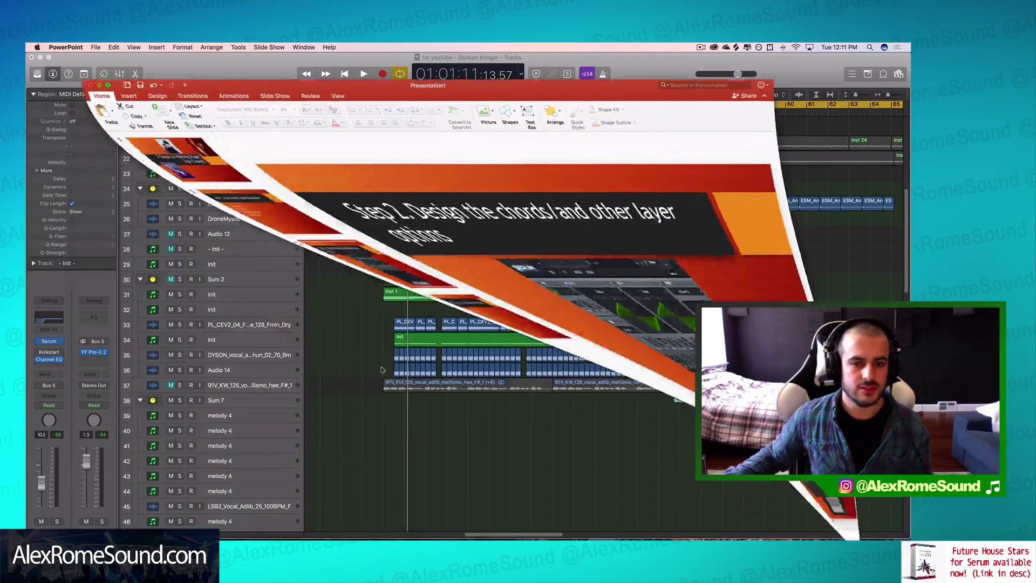
- Unmute the Sum 2 stack and copy the two Inst 1 regions with their automation from its first Init track to the empty Init track below
scroll(353, 244, "down", 3)
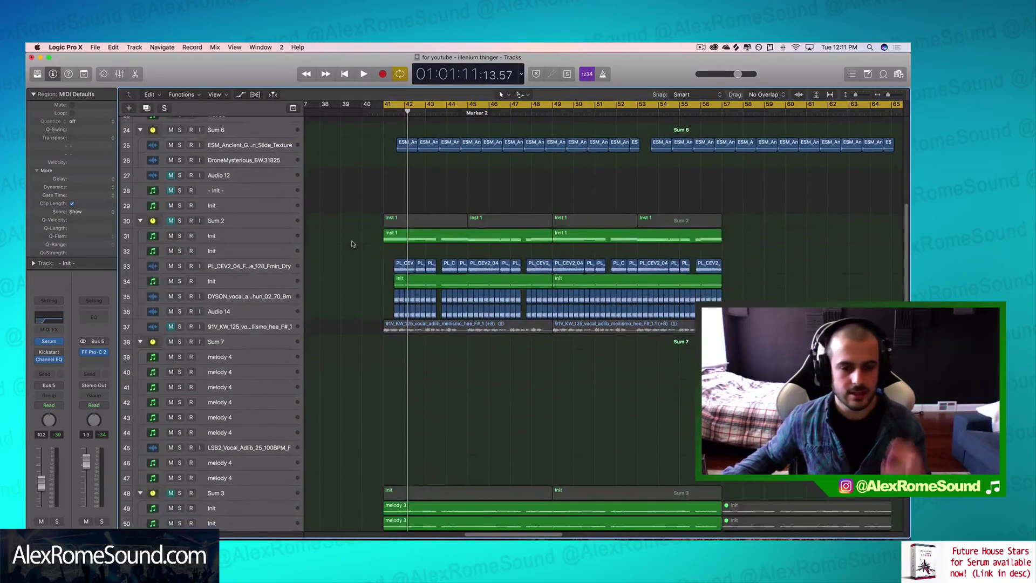
left_click(171, 221)
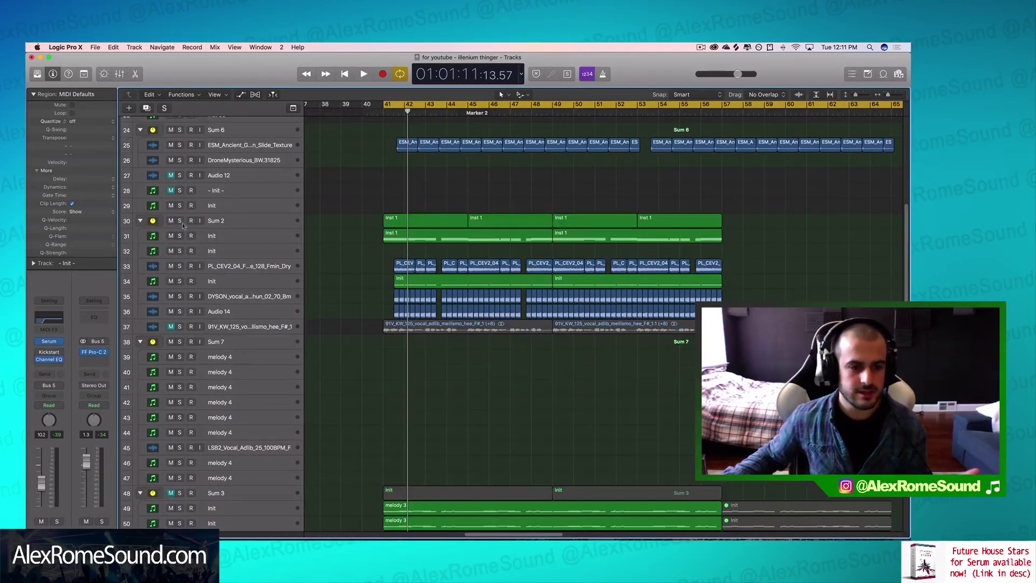
left_click(234, 238)
left_click(232, 247)
left_click_drag(363, 240, 599, 248)
key("super+c")
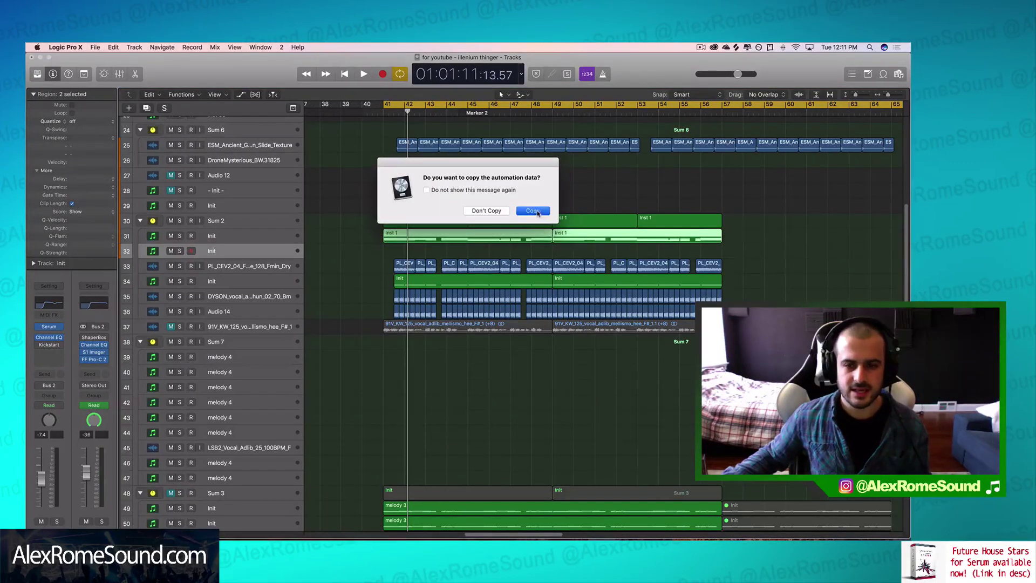
left_click(534, 212)
left_click_drag(757, 234, 418, 256)
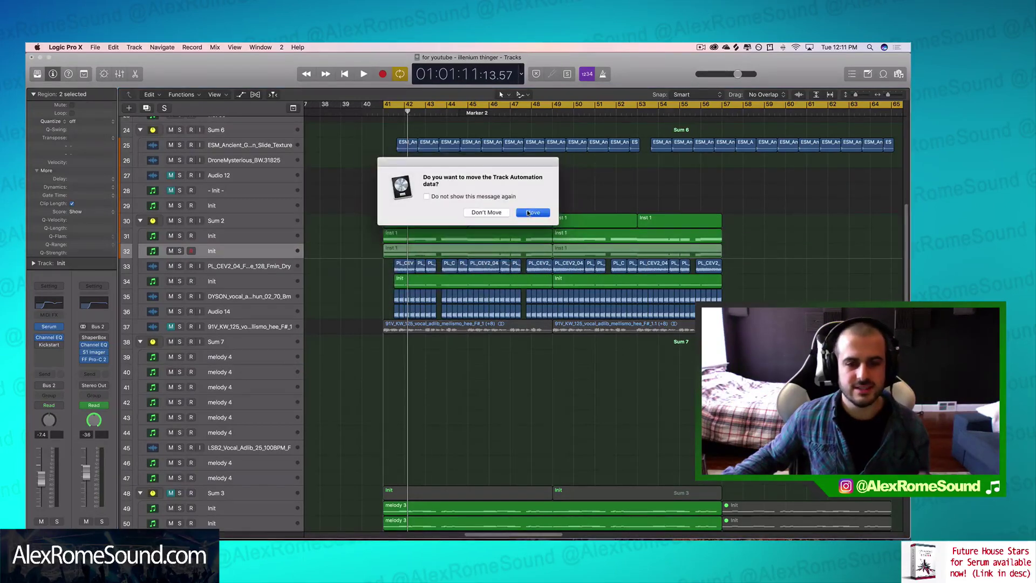
left_click(532, 212)
- Mute the first Init track in Sum 2, then solo the second Init track with the copied chord regions and play it
left_click(170, 236)
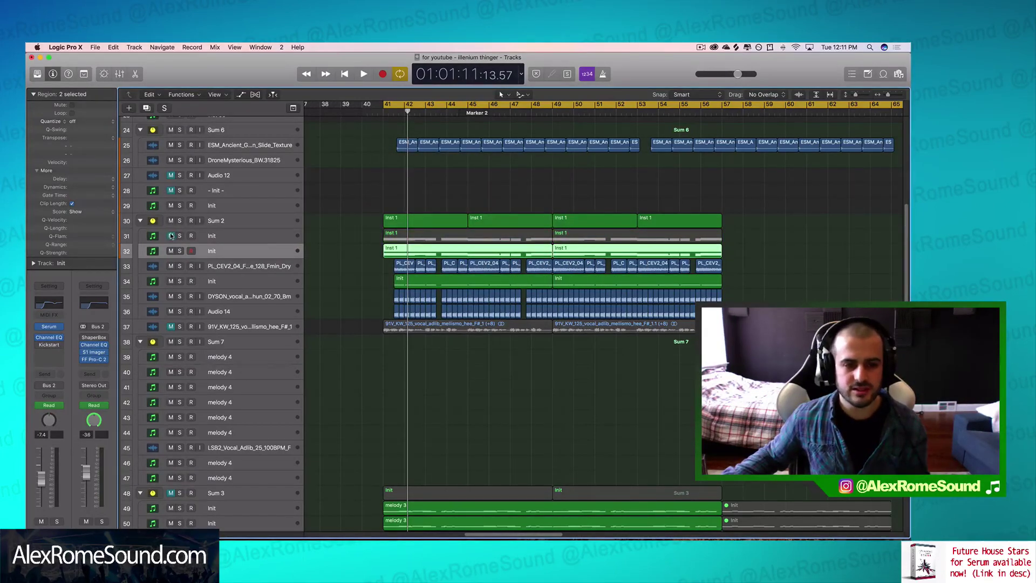
left_click(348, 275)
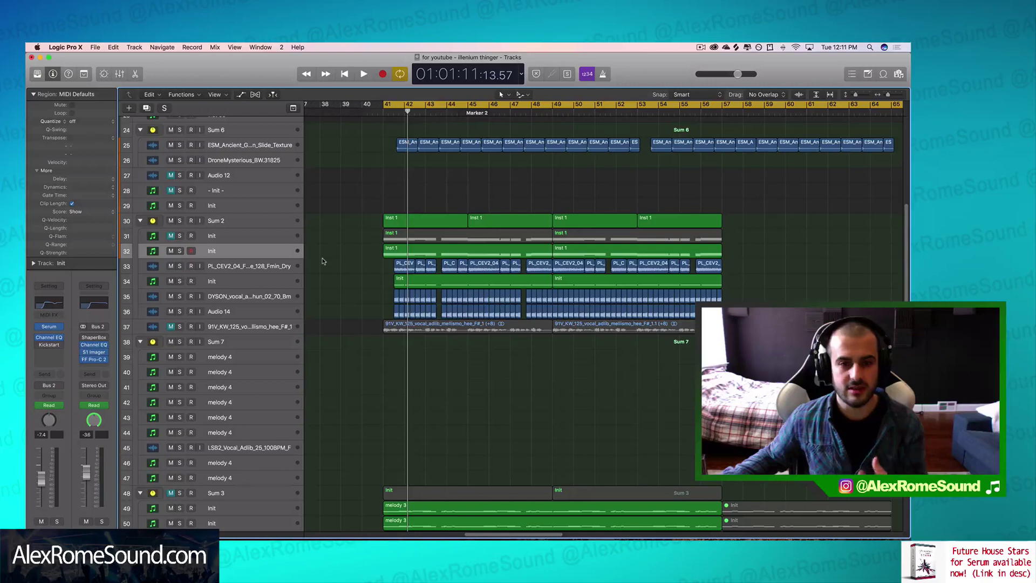
left_click(216, 248)
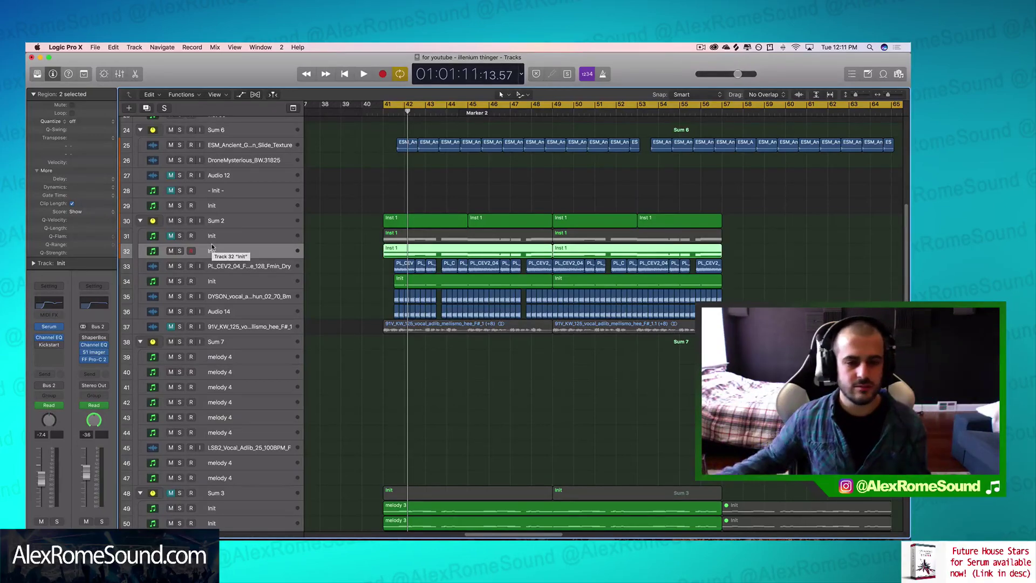
left_click(179, 251)
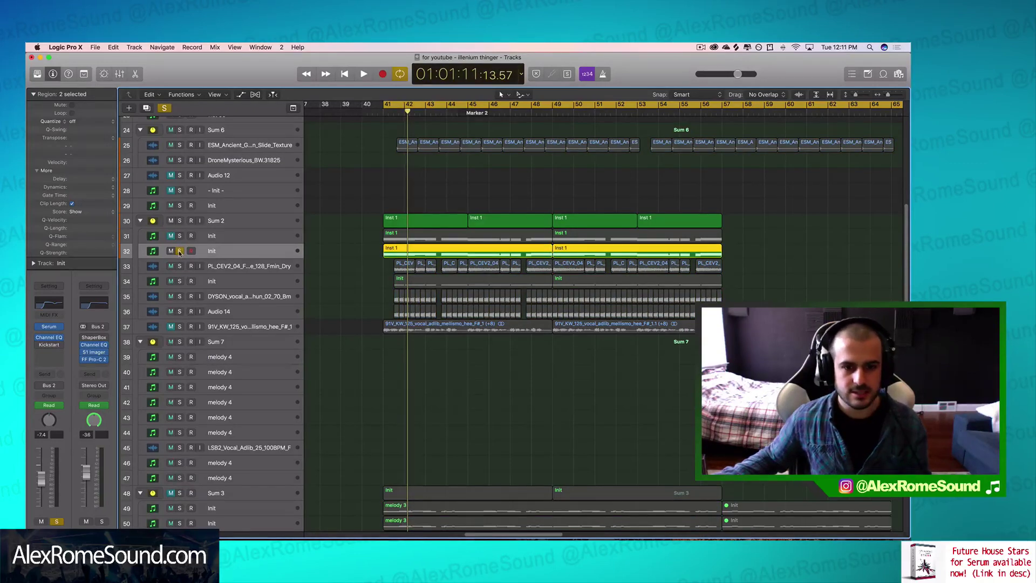
key("space")
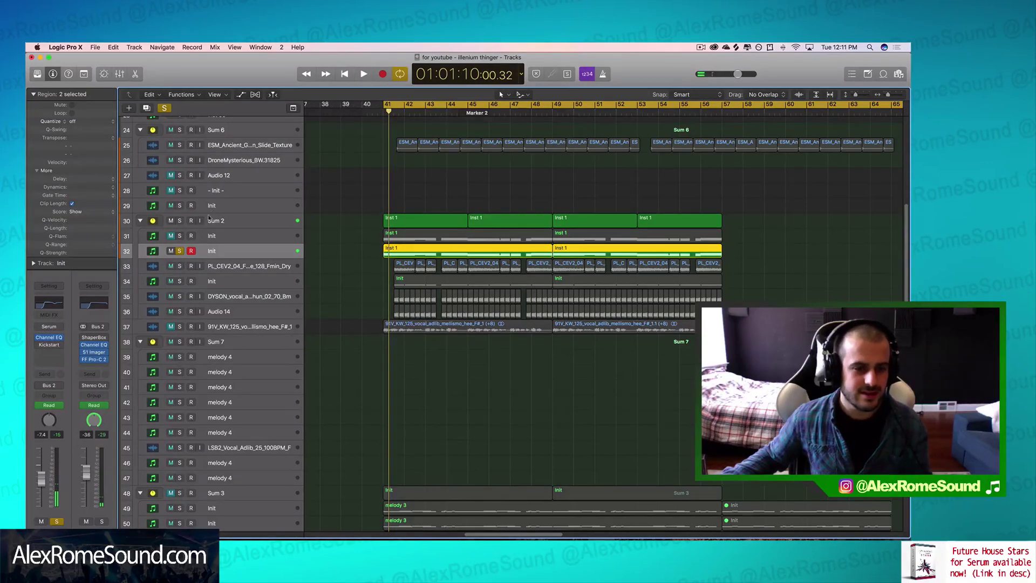
- Duplicate the soloed Init track and transfer its Inst 1 regions to the duplicate, copying automation along and deleting the originals without erasing automation
left_click(147, 107)
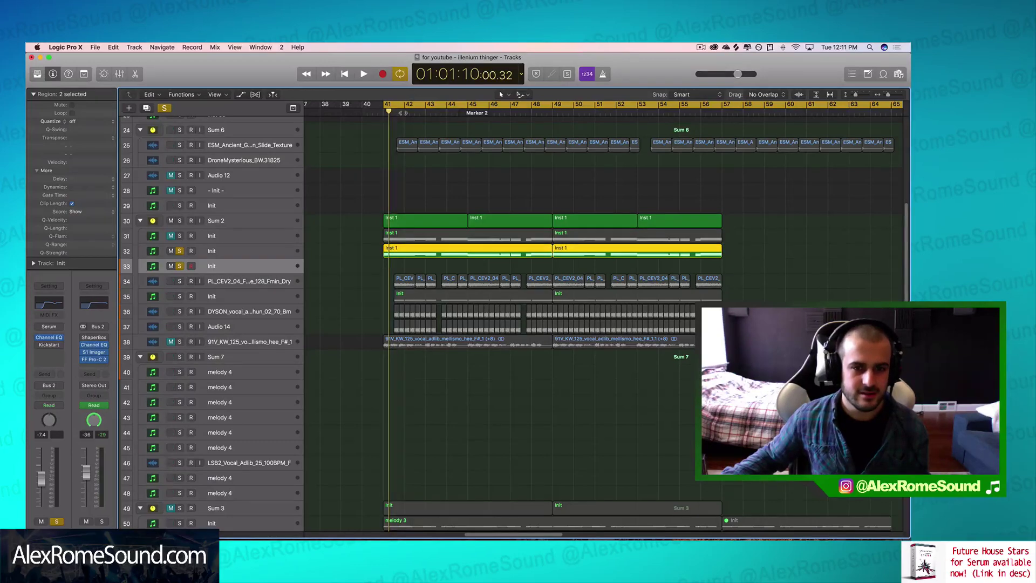
left_click_drag(403, 111, 384, 113)
key("super+v")
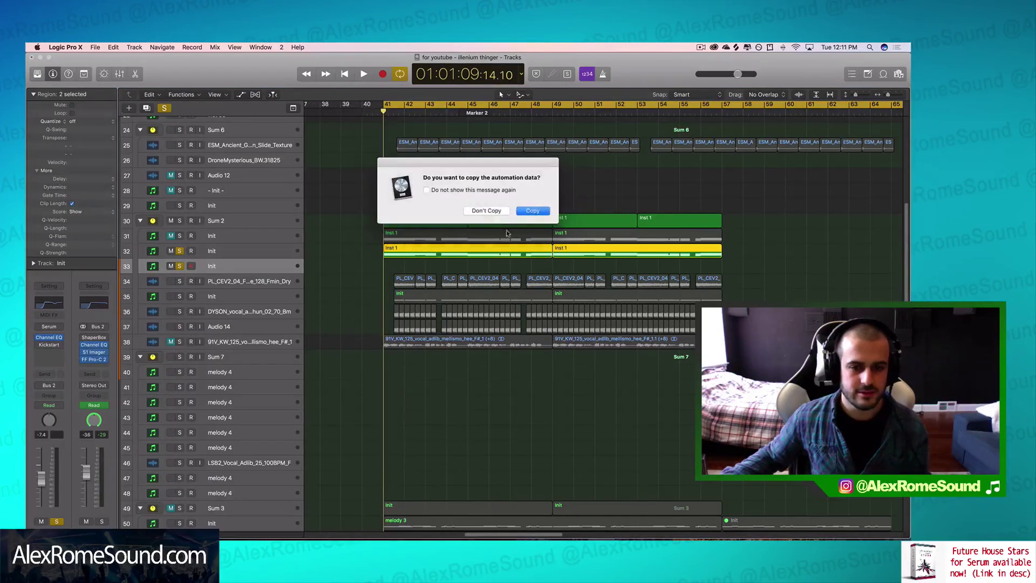
left_click(519, 214)
left_click_drag(370, 252, 603, 256)
key("BackSpace")
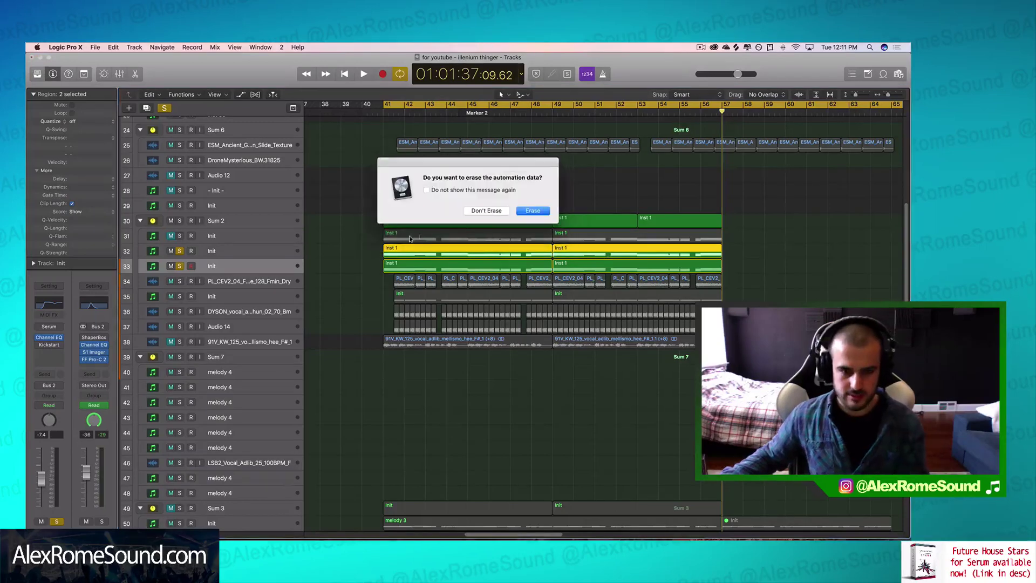
left_click(494, 211)
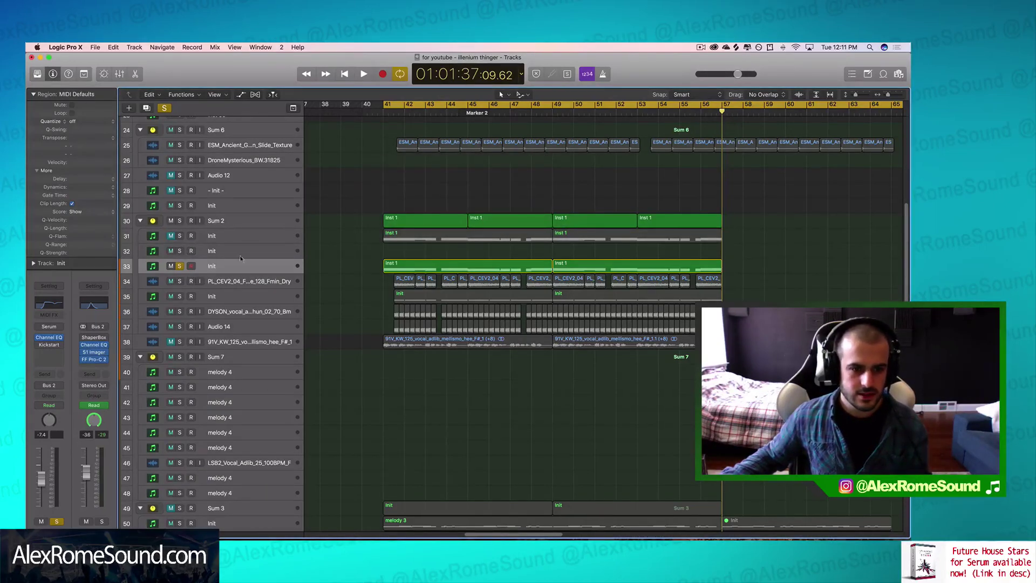
- Move the duplicate Init track out of the Sum 2 stack to directly above it, play it briefly and unsolo it
scroll(346, 315, "up", 1)
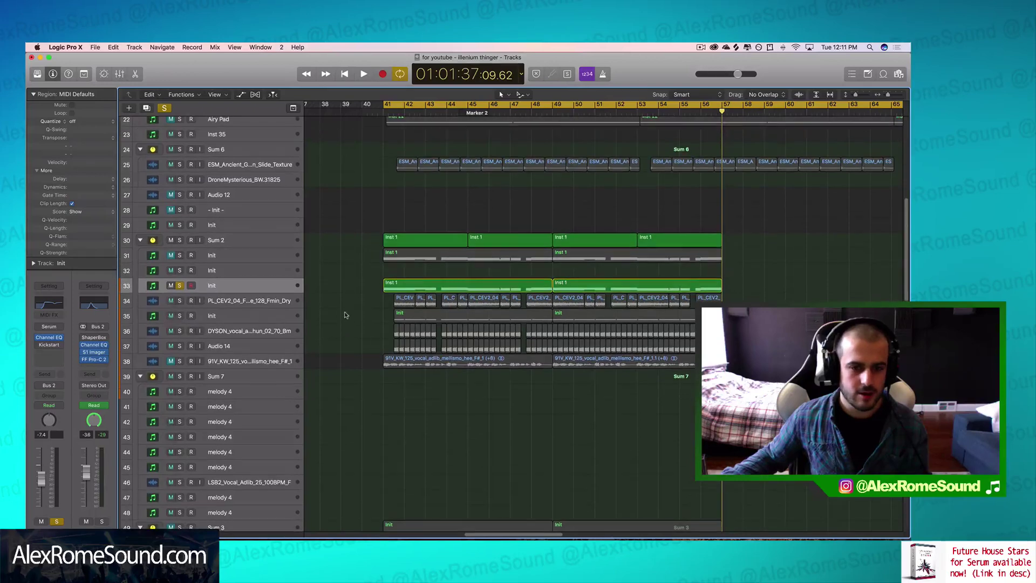
left_click_drag(238, 281, 239, 241)
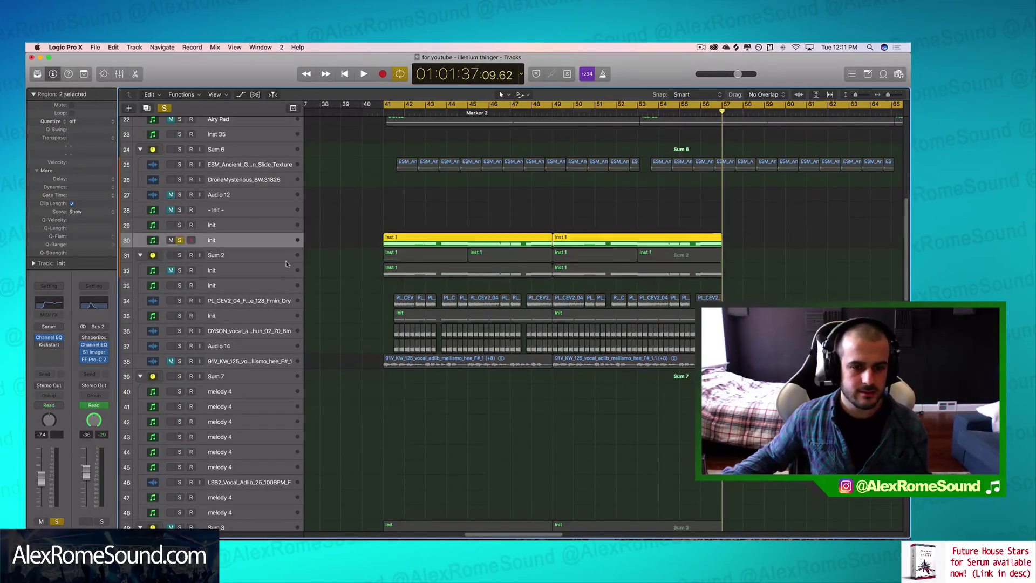
key("space")
key("space")
left_click(180, 240)
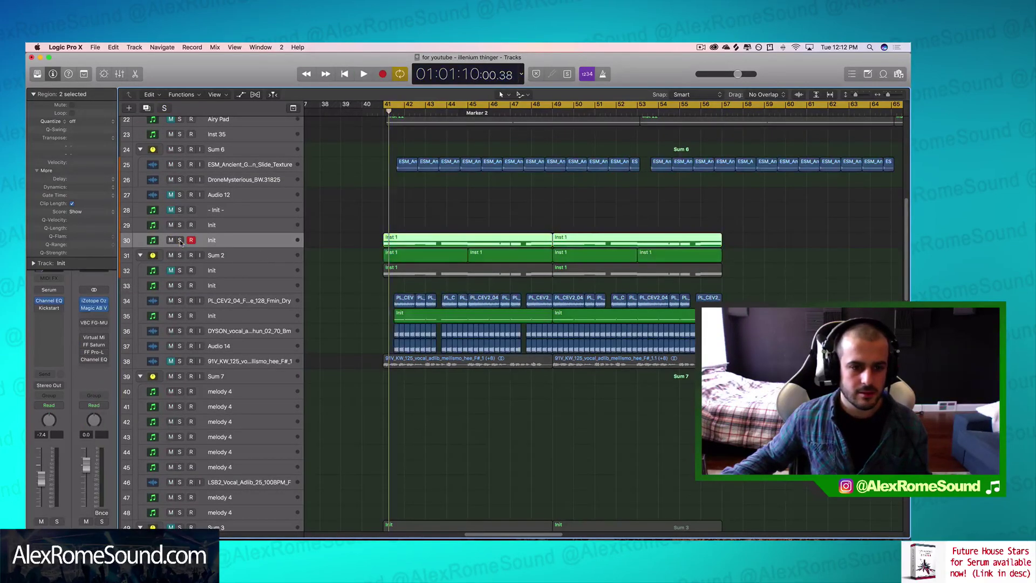
- Play the drop with all layers and mute the Sum 2 stack
key("space")
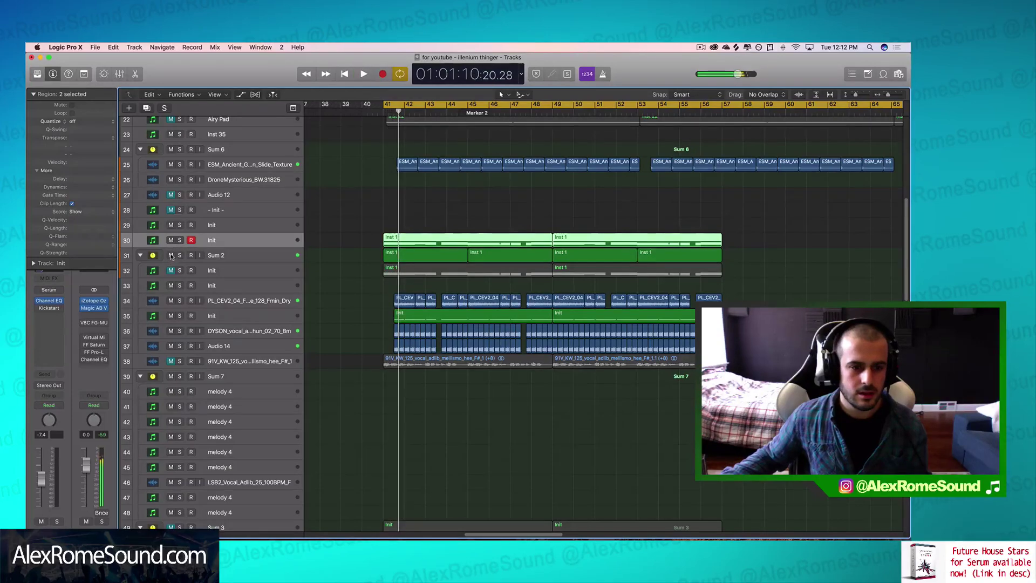
left_click(171, 255)
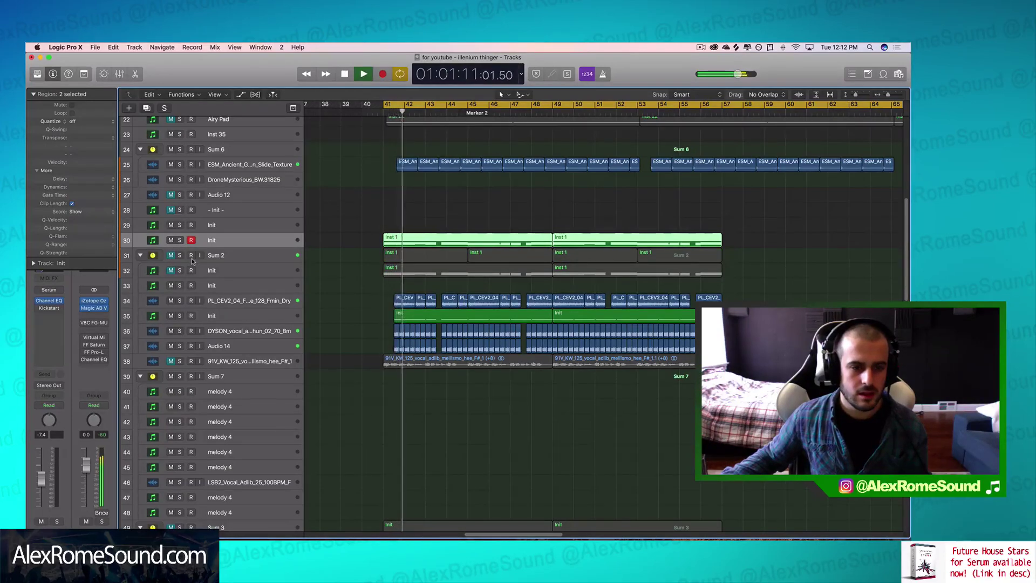
key("space")
- Open Serum on the Init track above Sum 2 during playback and lower the track's volume to about -16.4 dB
mouse_move(60, 301)
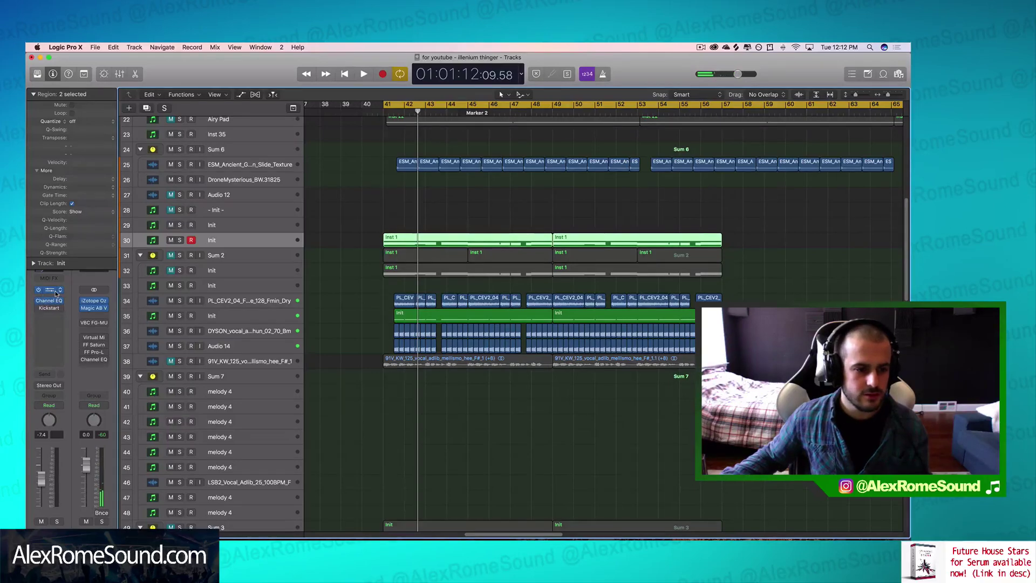
key("space")
left_click(157, 239)
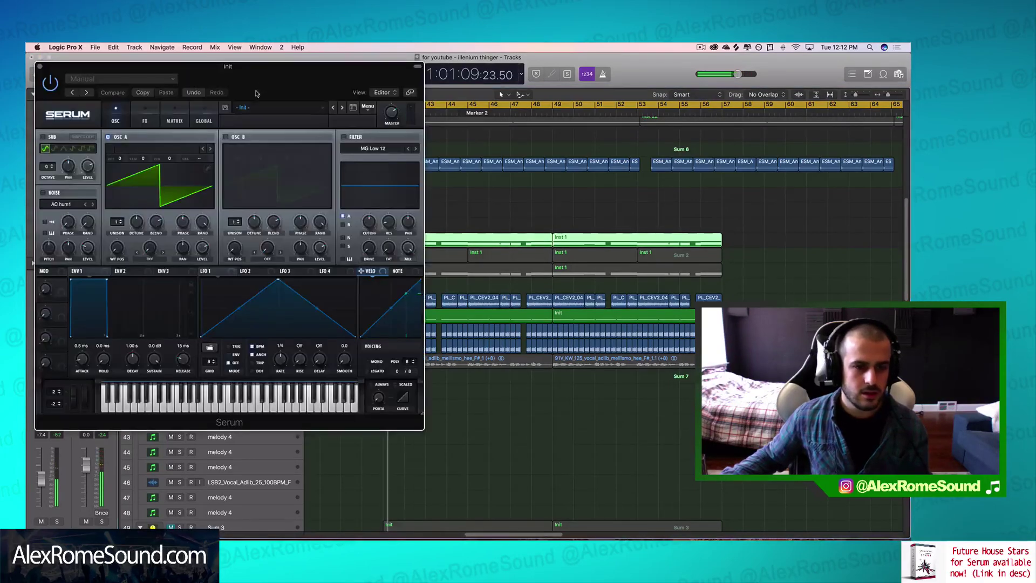
left_click_drag(43, 481, 42, 493)
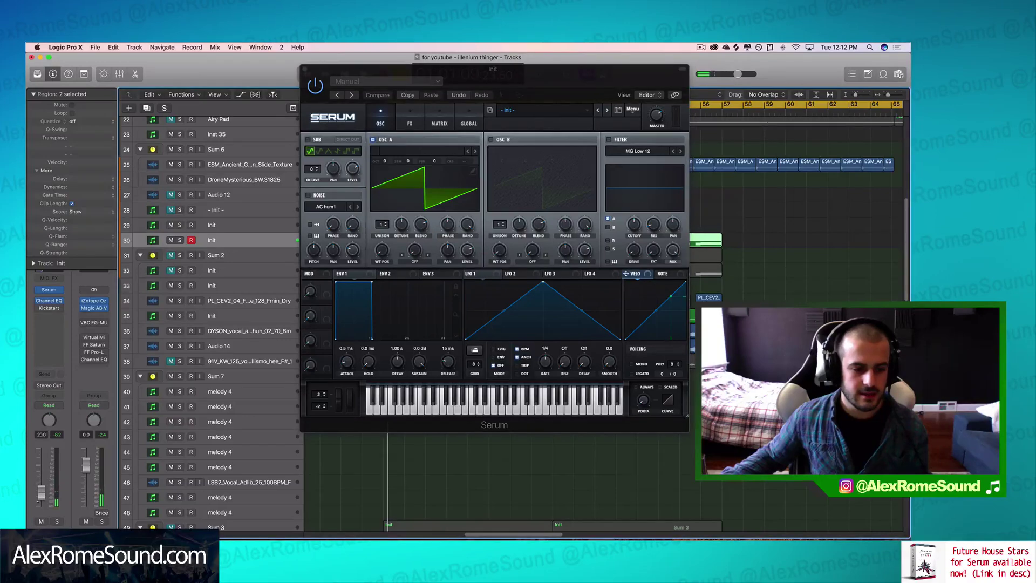
- Step through oscillator A's wavetables in Serum and load MB Saw
left_click(476, 150)
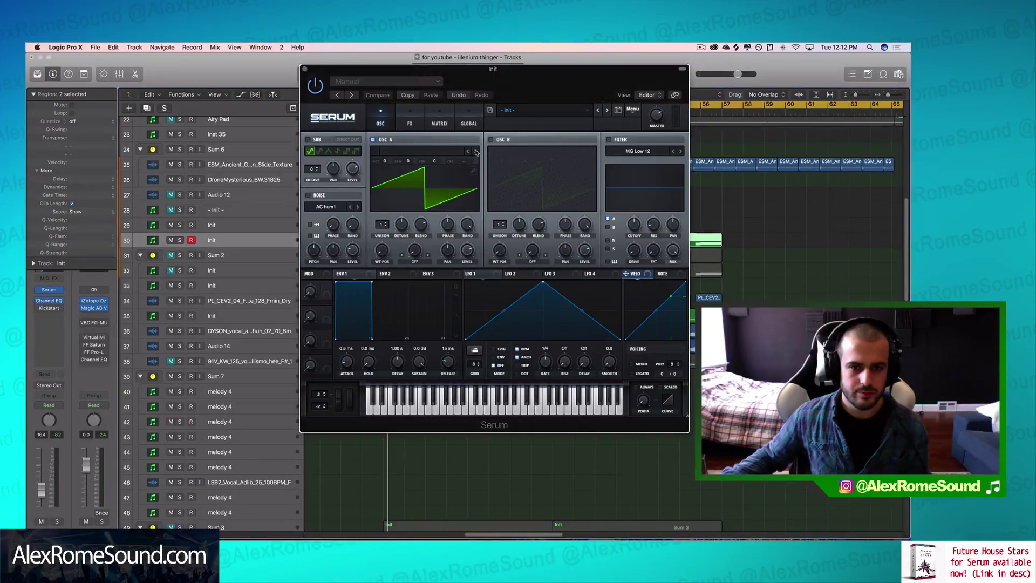
left_click(475, 151)
left_click(475, 151)
left_click(474, 151)
left_click(473, 151)
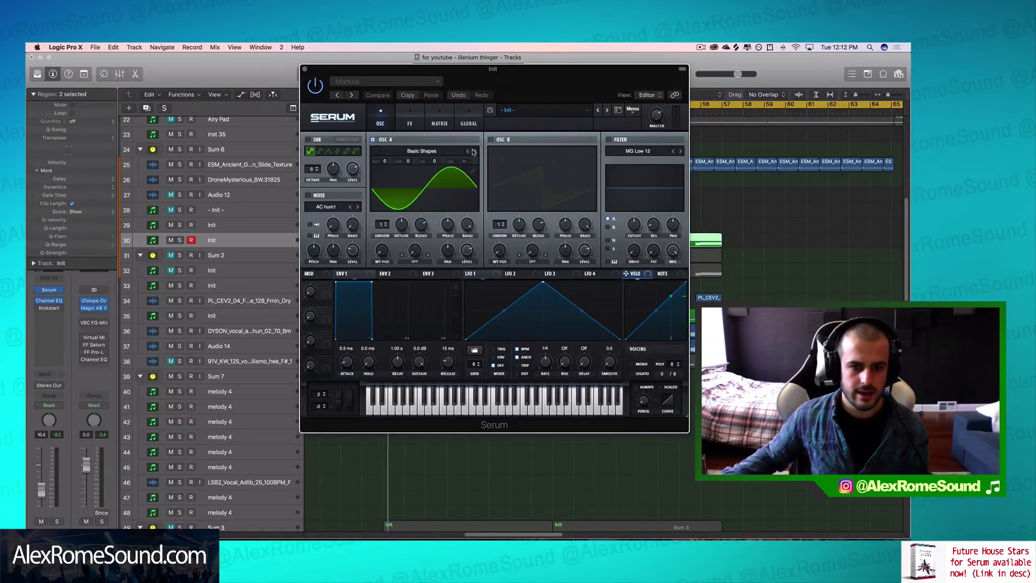
left_click(472, 152)
left_click(473, 152)
left_click(474, 152)
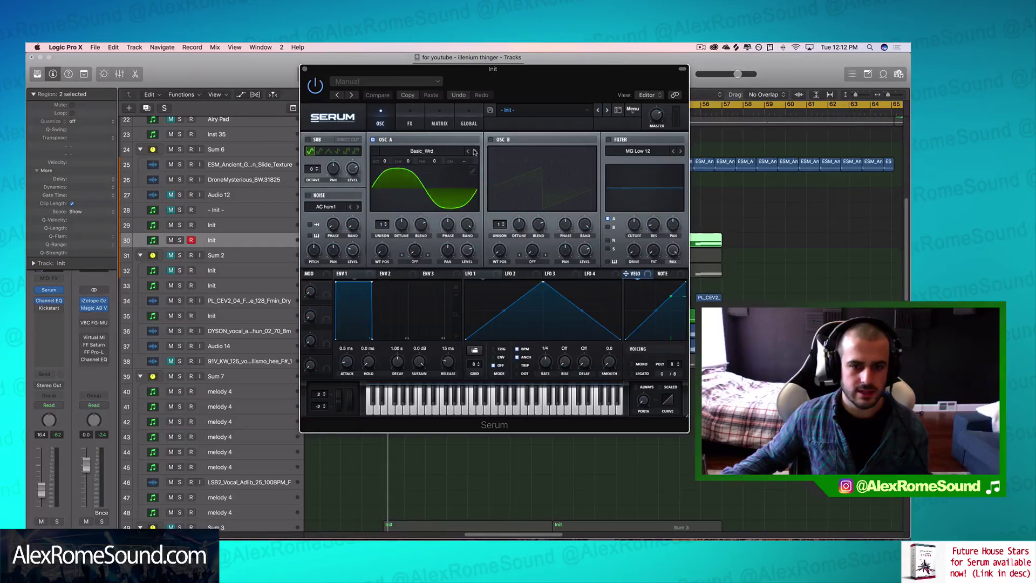
left_click(474, 152)
left_click(474, 151)
left_click(474, 152)
left_click(474, 152)
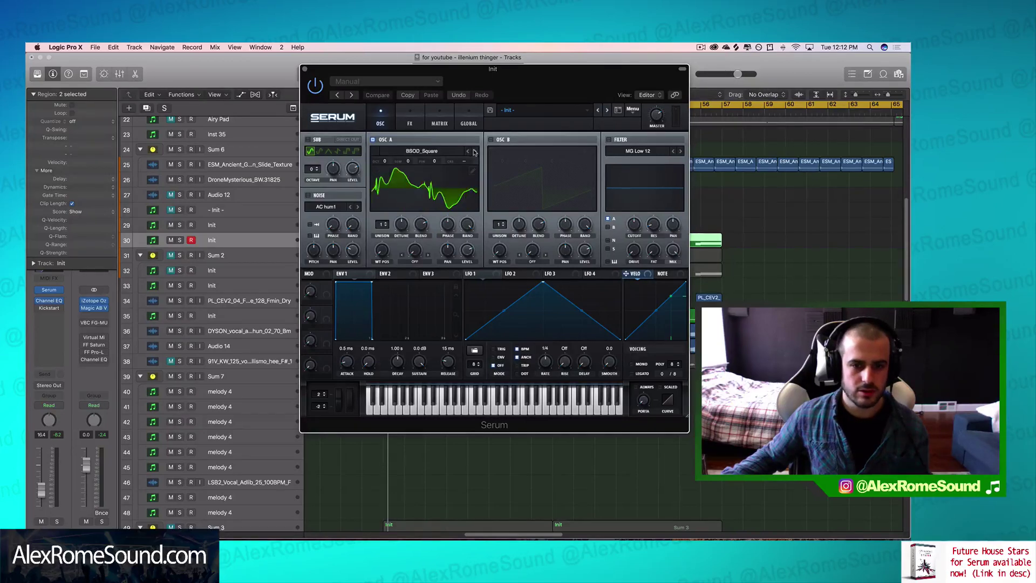
left_click(474, 152)
left_click(474, 152)
left_click(474, 152)
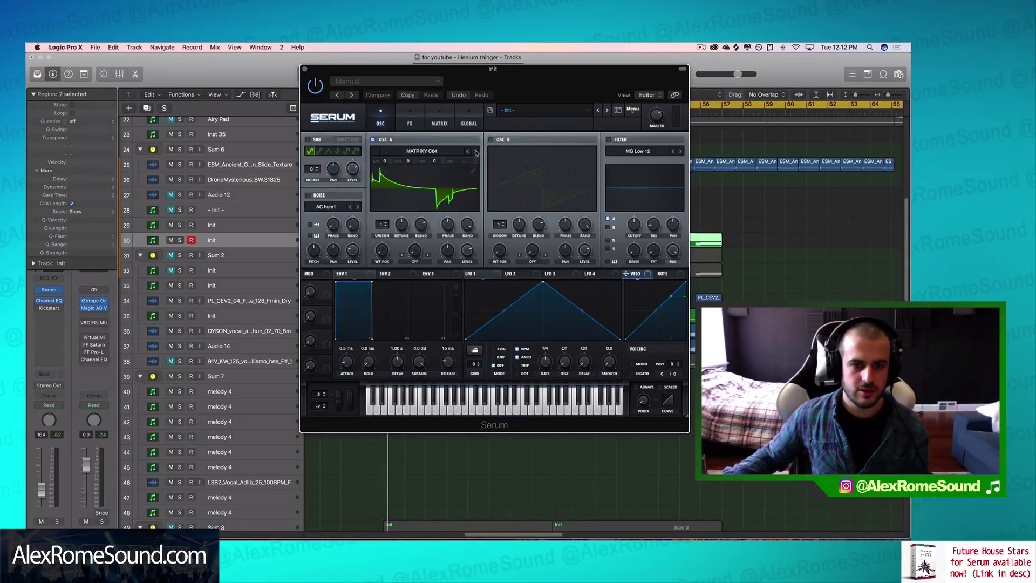
left_click(474, 151)
- Set oscillator A's unison to 9 voices
left_click_drag(382, 225, 384, 181)
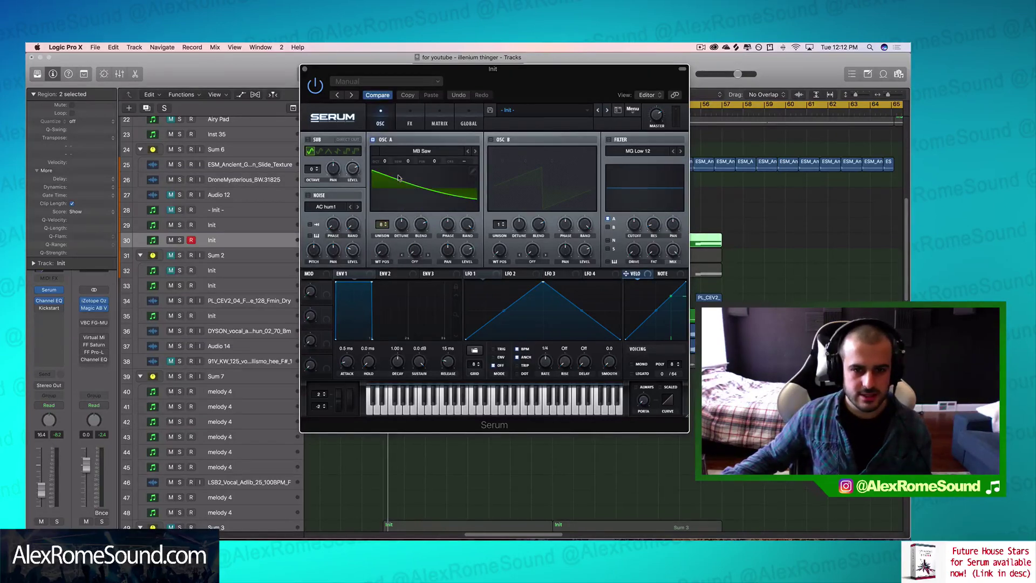
left_click_drag(381, 227, 379, 96)
left_click_drag(371, 175, 371, 208)
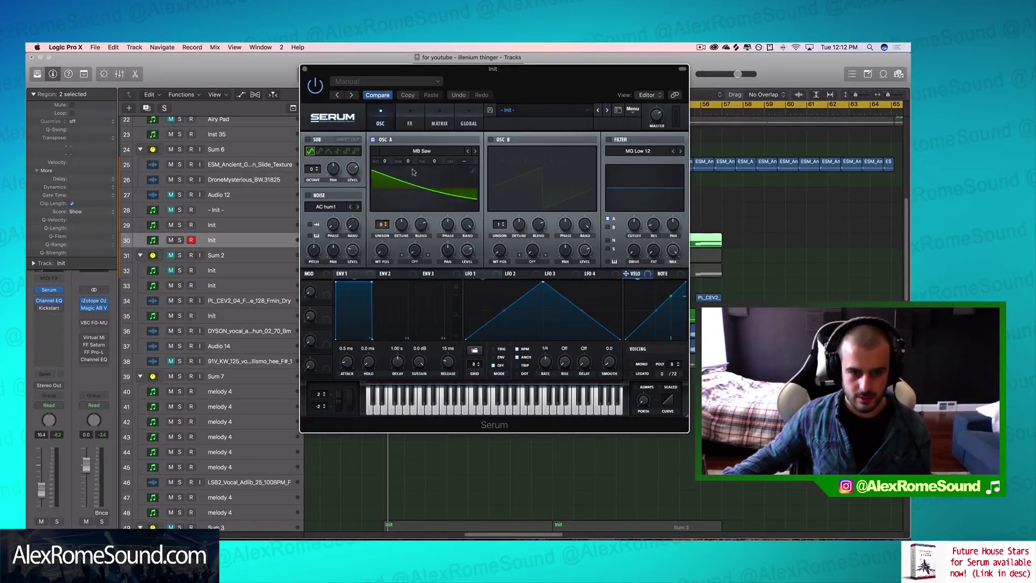
- Enable oscillator B and browse its wavetables to load the same MB Saw
left_click(491, 140)
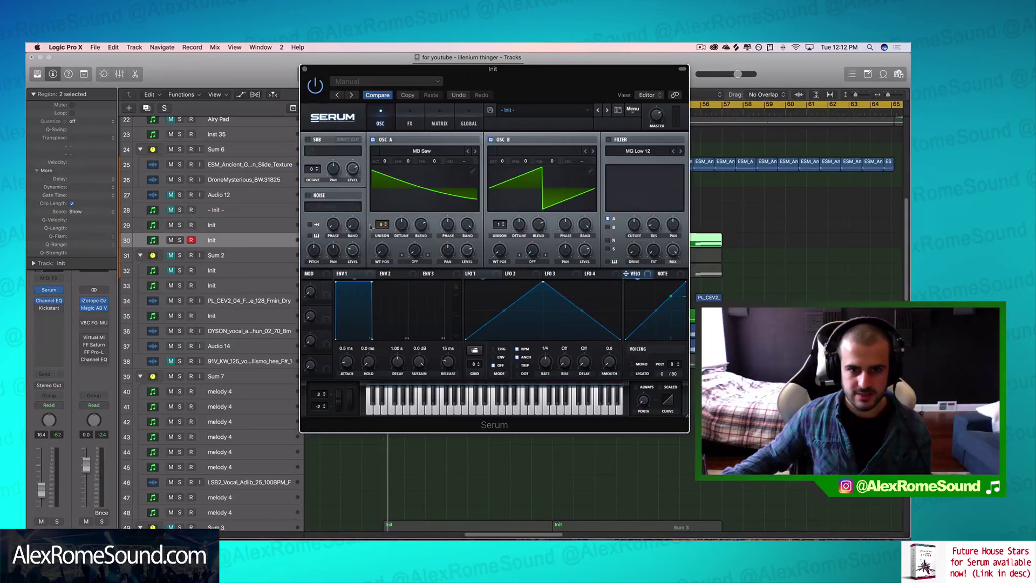
left_click(593, 151)
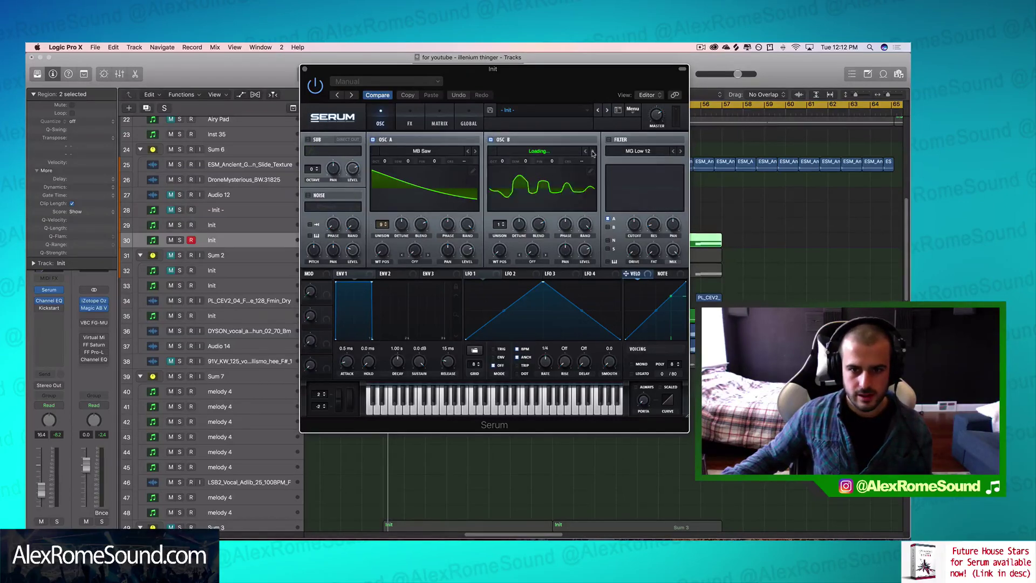
left_click(592, 152)
left_click(593, 151)
left_click(593, 152)
left_click(593, 152)
left_click(593, 152)
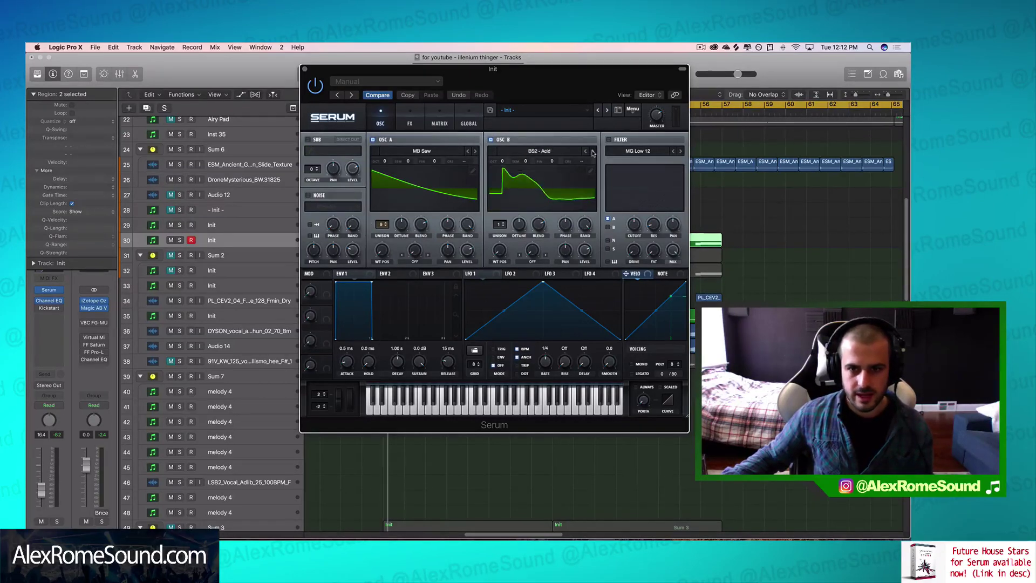
left_click(593, 152)
left_click(592, 152)
left_click(593, 152)
left_click(593, 151)
left_click(593, 151)
left_click(593, 151)
left_click(593, 151)
left_click(593, 152)
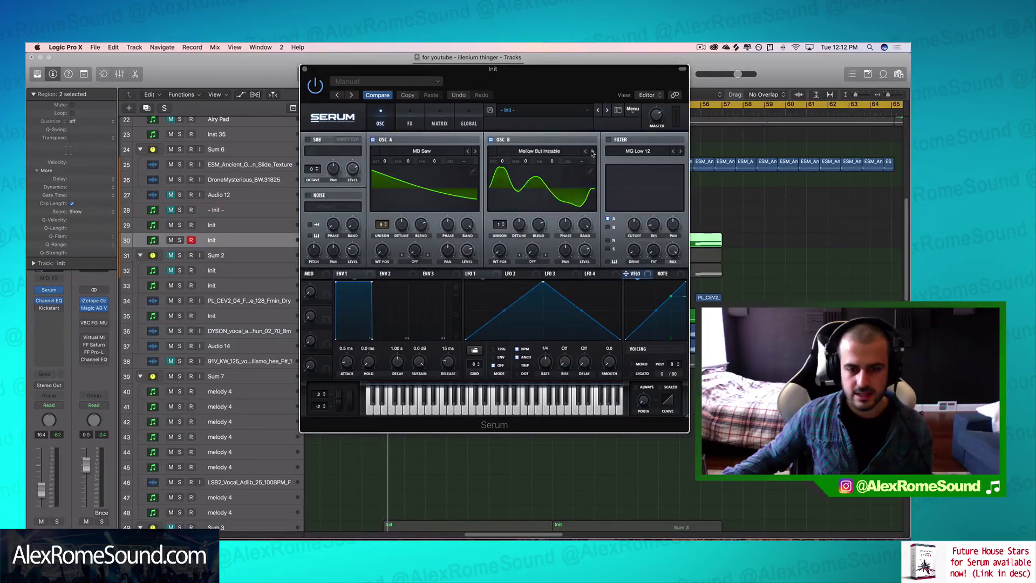
left_click(592, 151)
left_click(592, 152)
left_click(592, 151)
left_click(586, 152)
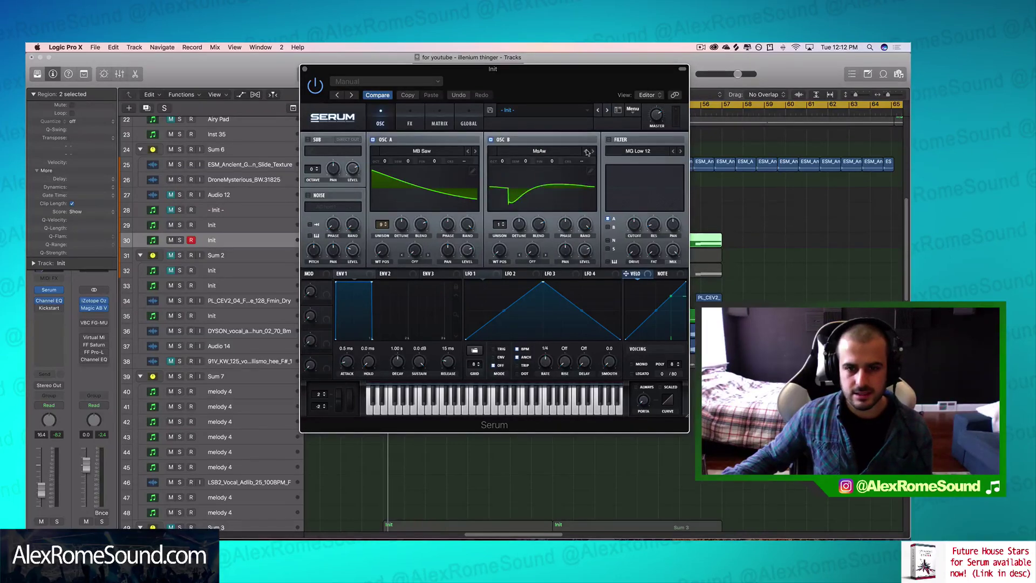
left_click(586, 152)
left_click(586, 152)
left_click(586, 152)
left_click(587, 151)
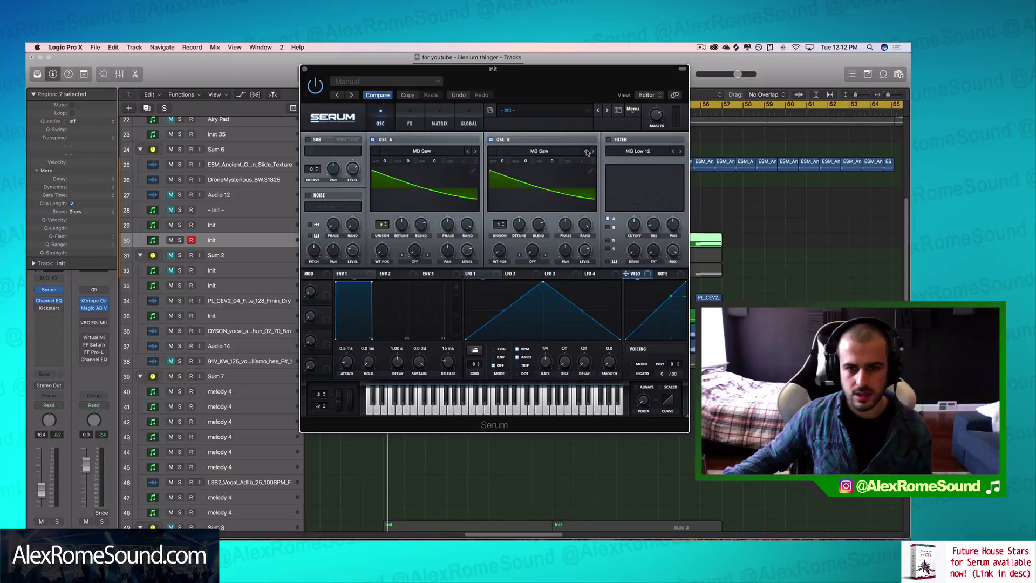
- Set oscillator B's unison to 8 voices and bring both oscillators' detune to about 0.18, checking with playback
left_click_drag(504, 226, 499, 172)
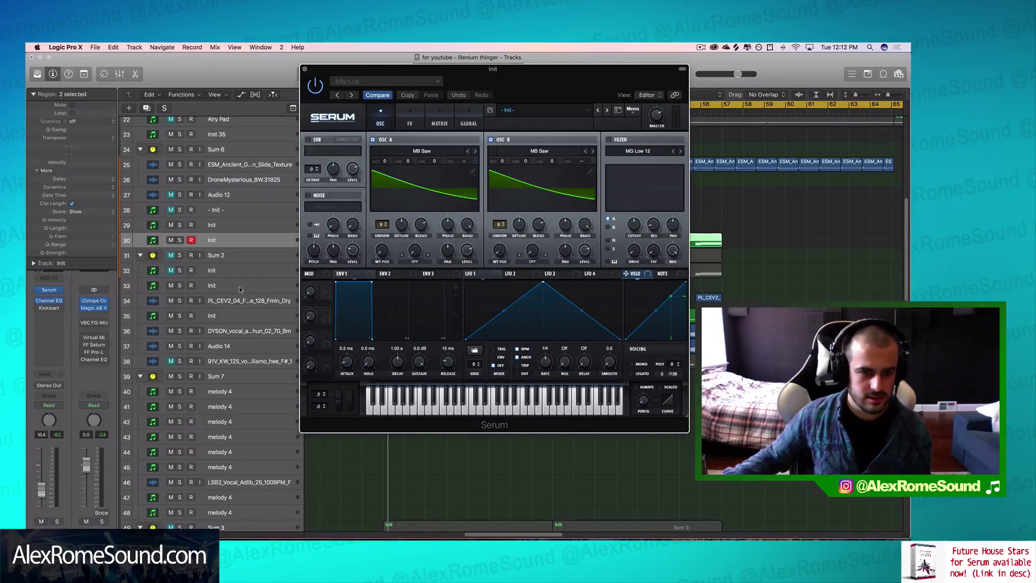
key("space")
key("space")
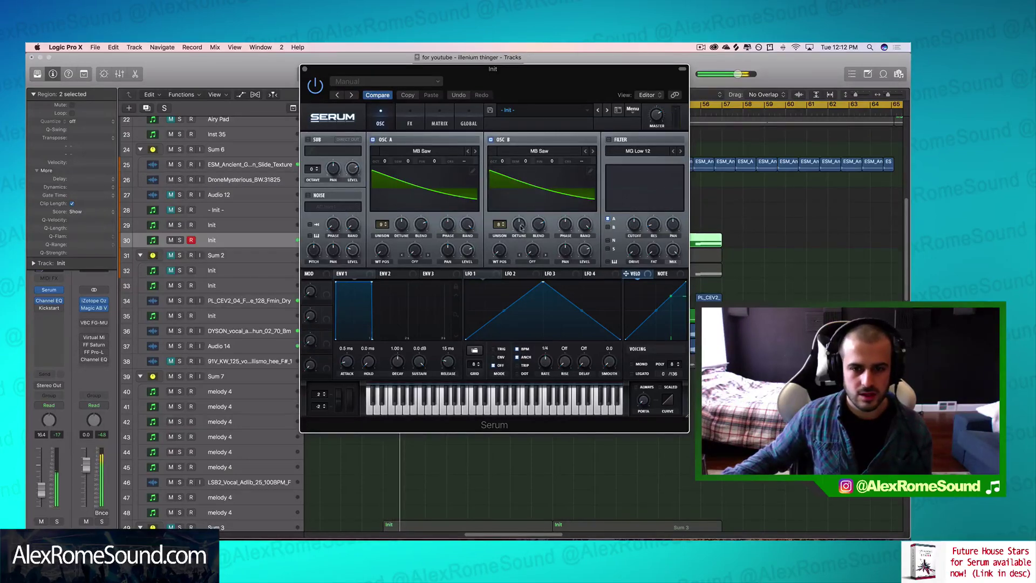
left_click_drag(519, 222, 519, 227)
left_click(401, 224)
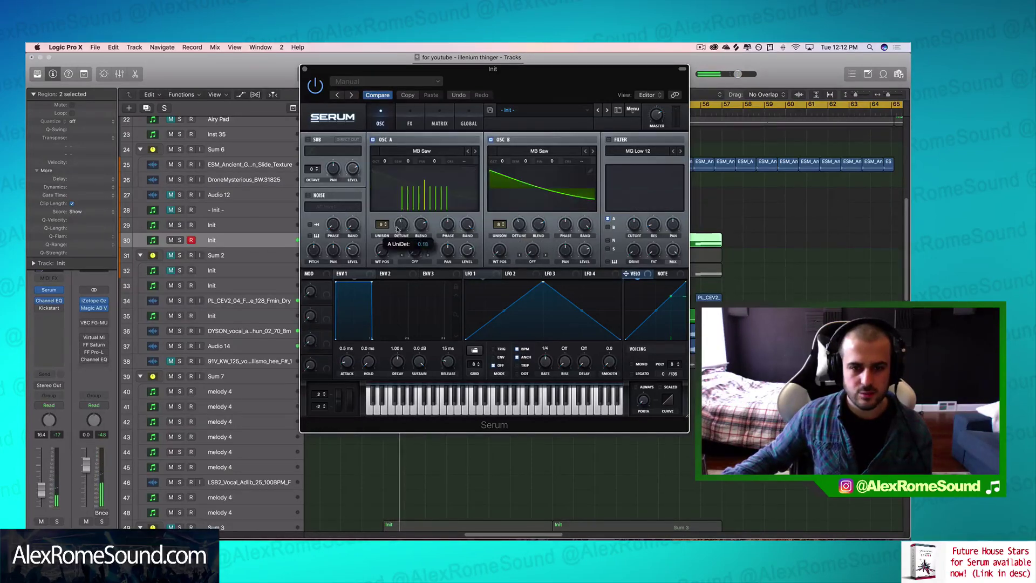
left_click(519, 225)
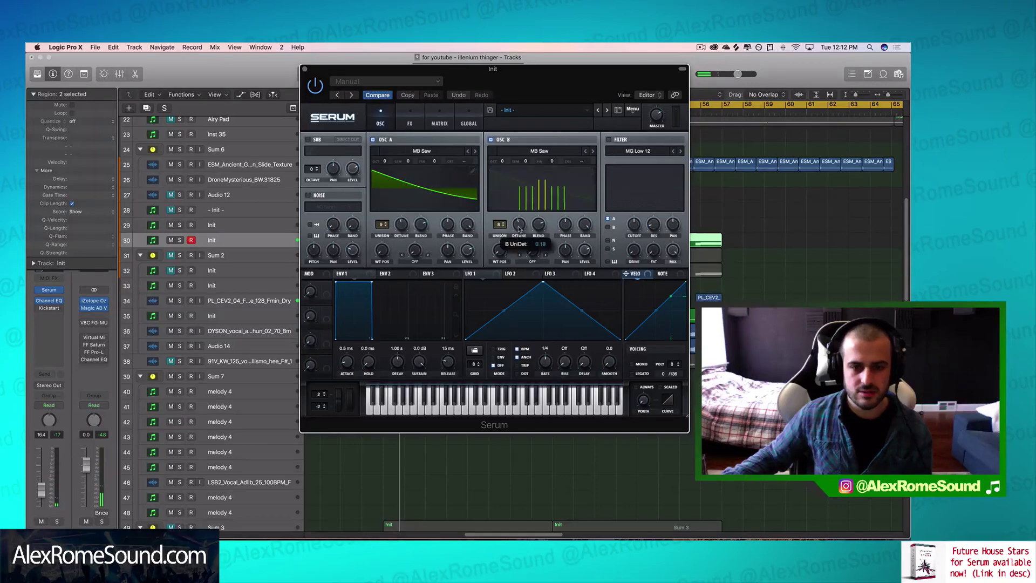
left_click(400, 227)
key("space")
left_click(401, 227)
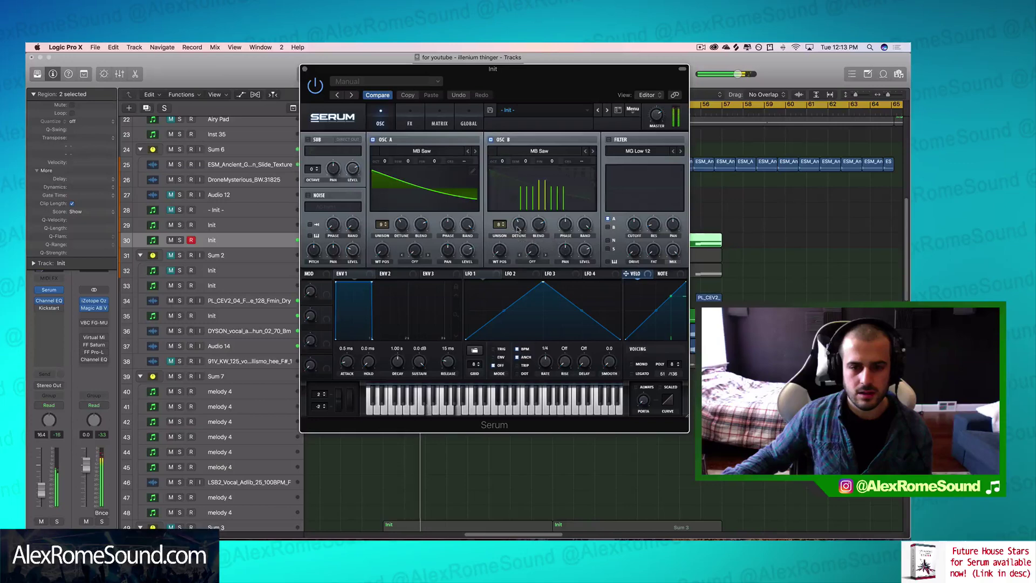
- Close Serum, play the drop and lower the selected Init track's volume to about -22.0 dB
left_click(305, 69)
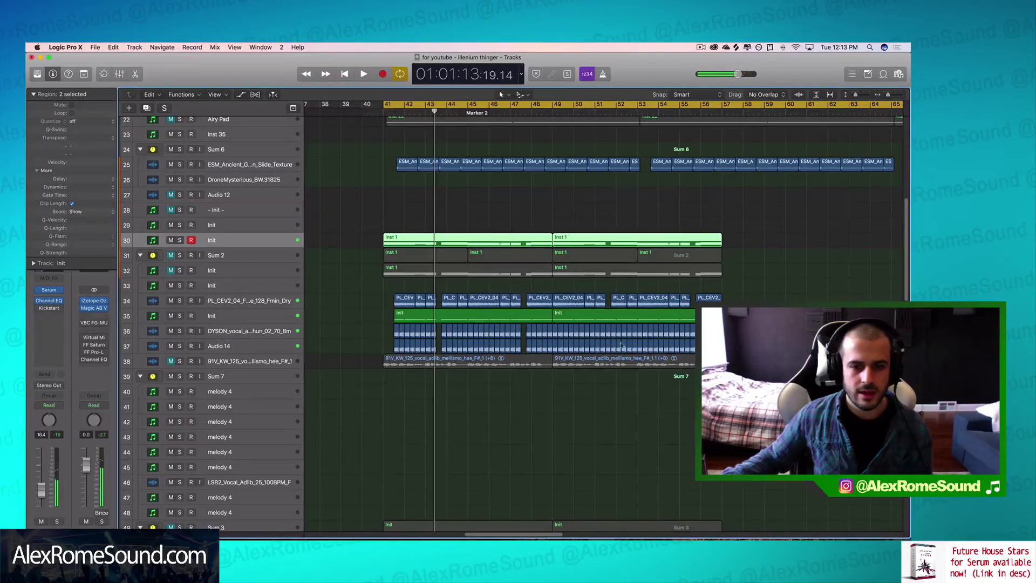
key("space")
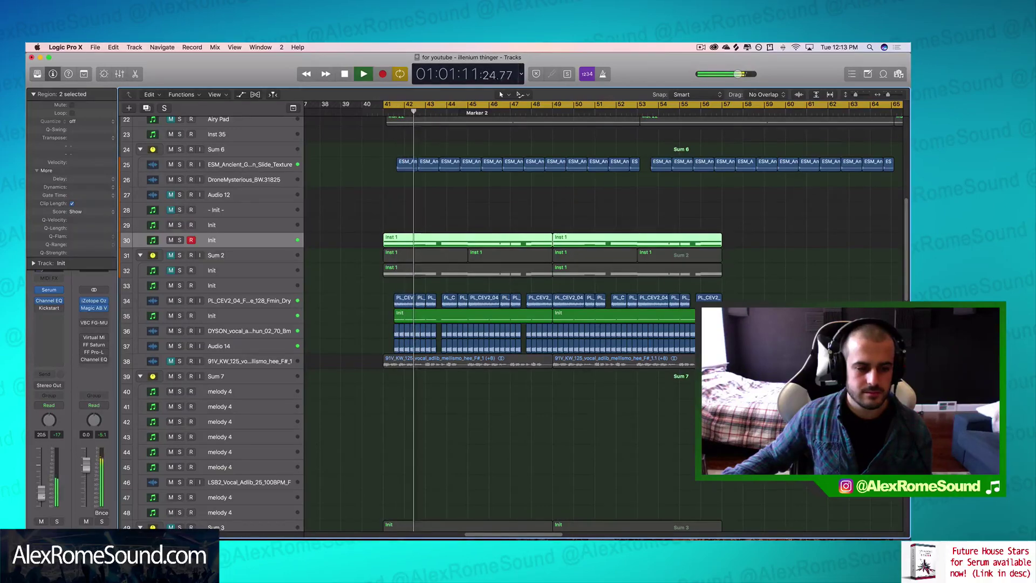
key("space")
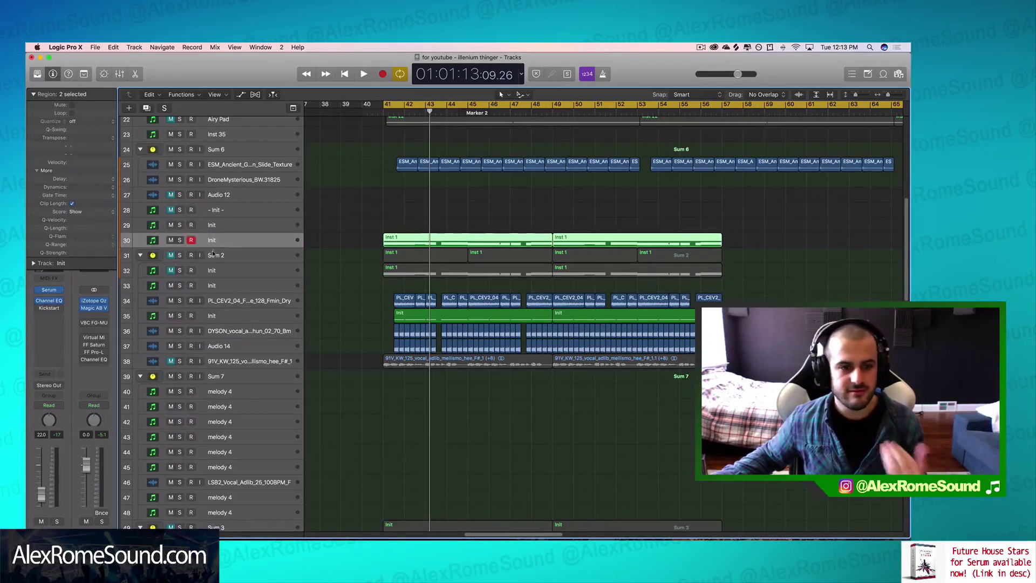
left_click_drag(380, 213, 607, 241)
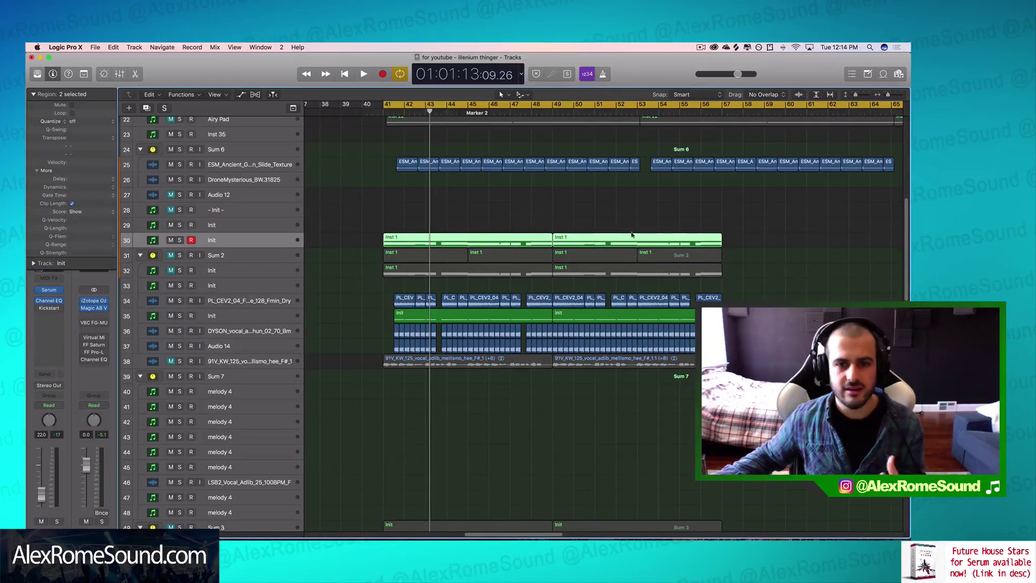
left_click_drag(759, 240, 443, 233)
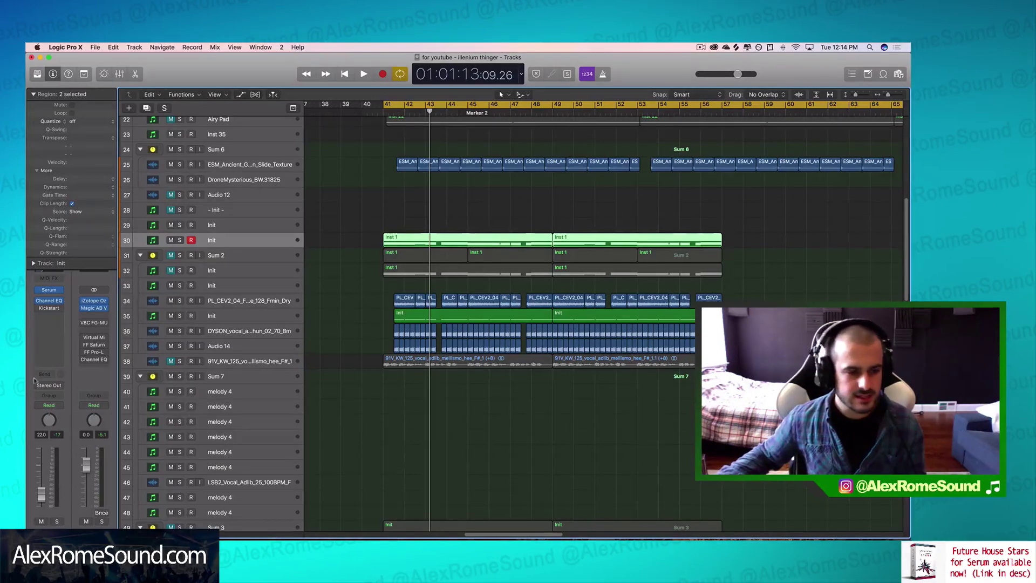
- Insert FF Pro-C 2 in an empty effect slot below Kickstart on the Init track
left_click(49, 337)
mouse_move(102, 496)
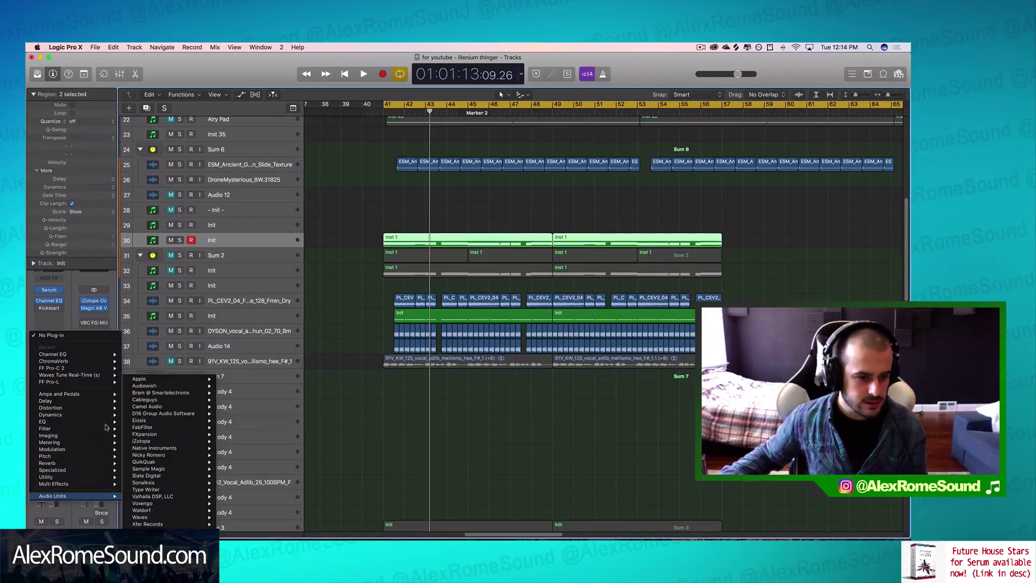
key("Escape")
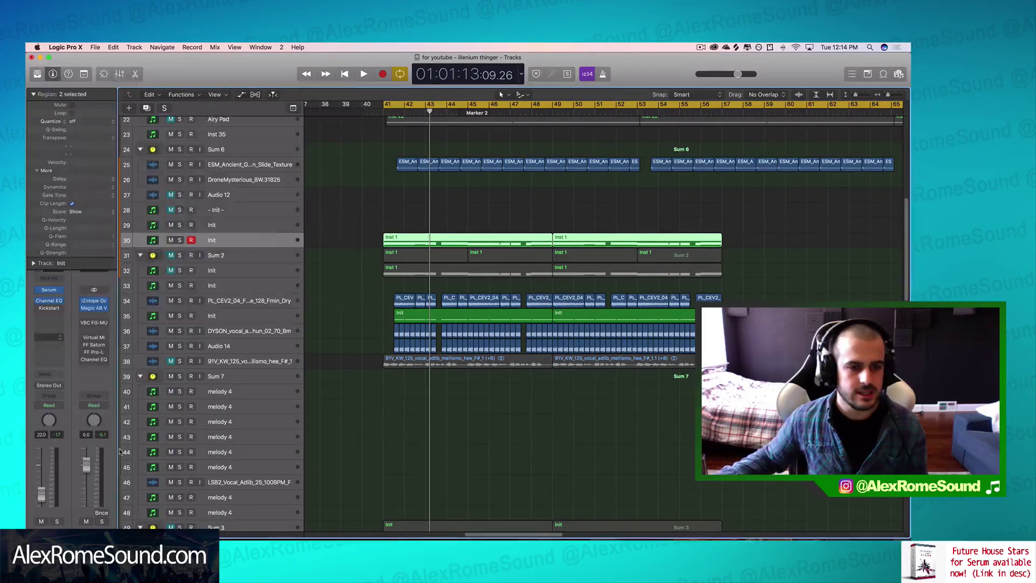
left_click_drag(251, 88, 360, 189)
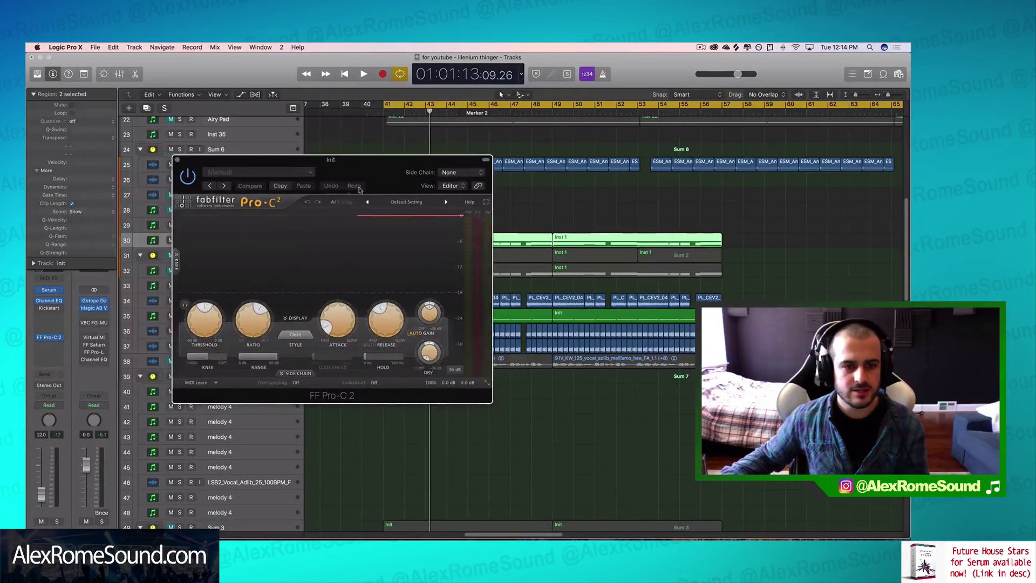
- Choose the SIDECAHIN track (Audio 24) as the compressor's side chain source
left_click(468, 173)
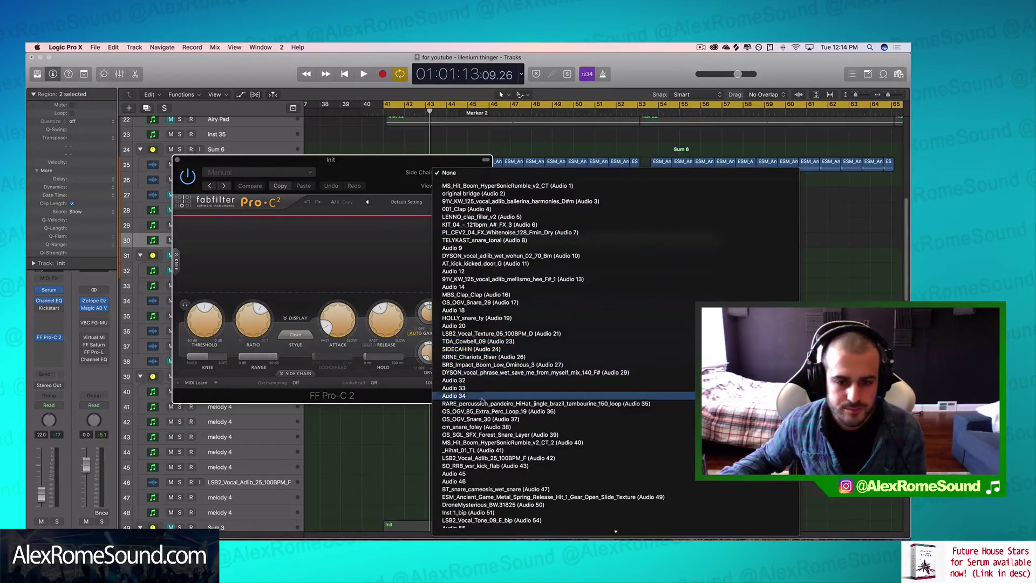
left_click(326, 179)
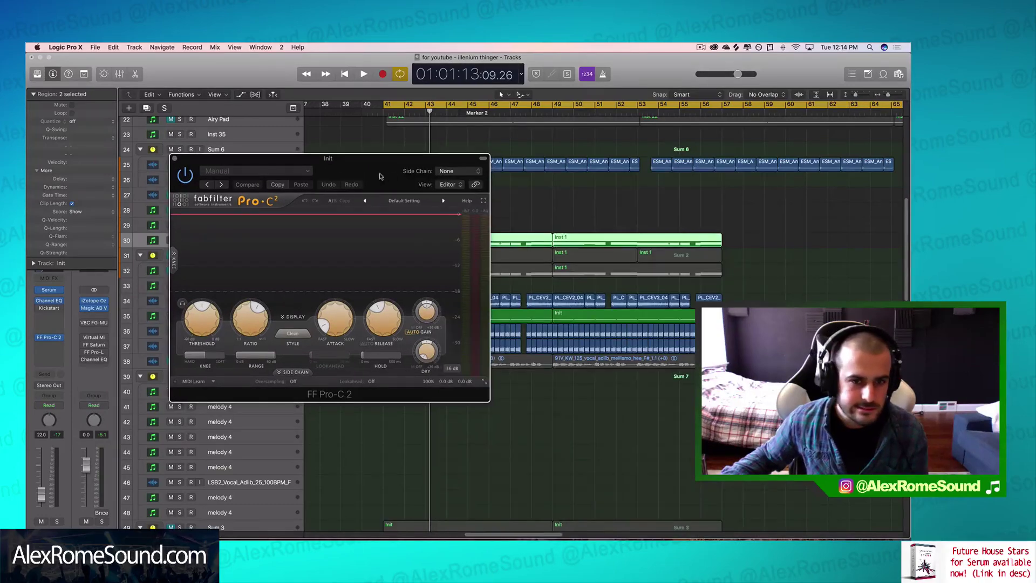
left_click(469, 173)
scroll(500, 354, "down", 5)
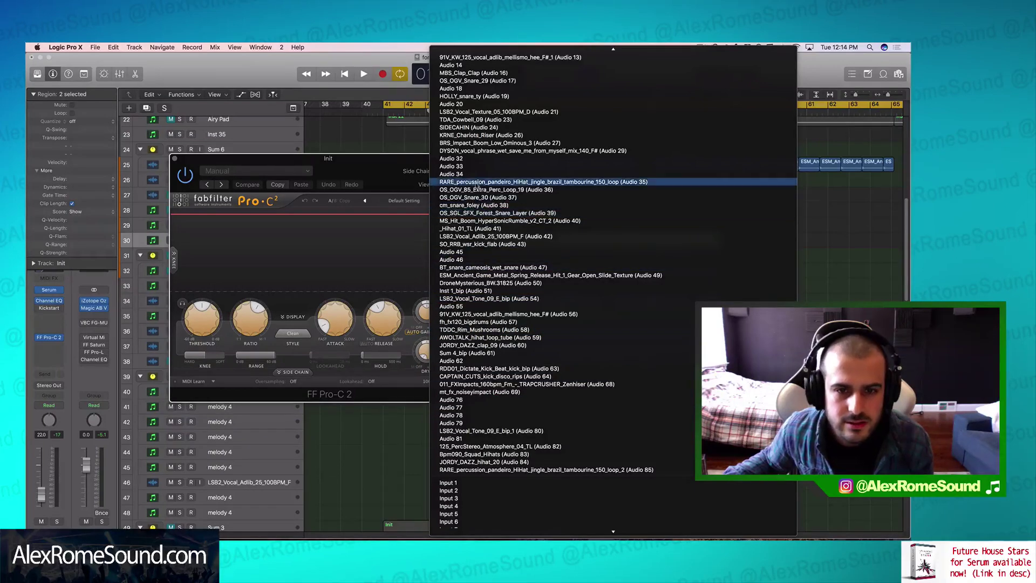
scroll(476, 150, "up", 5)
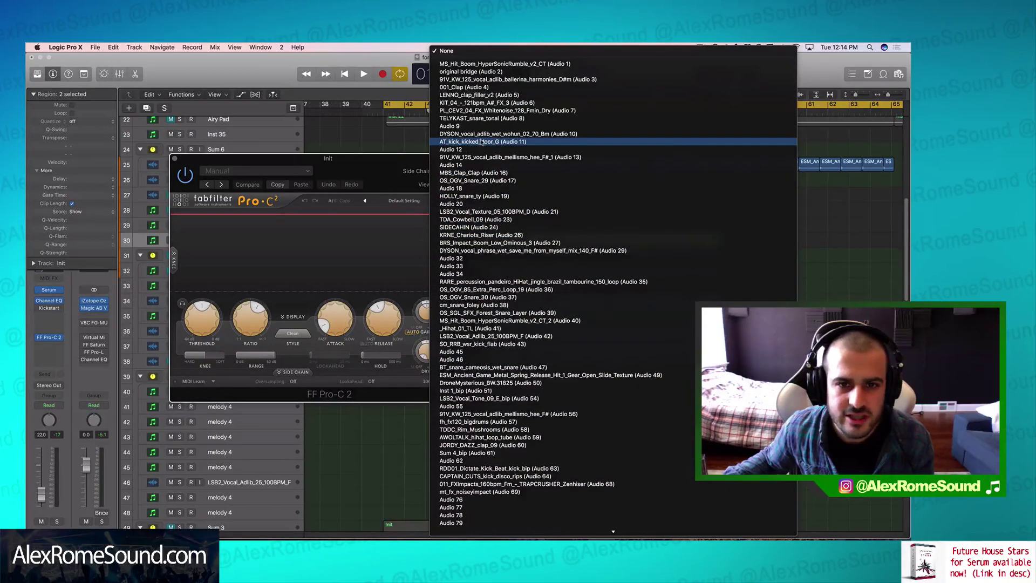
left_click(424, 268)
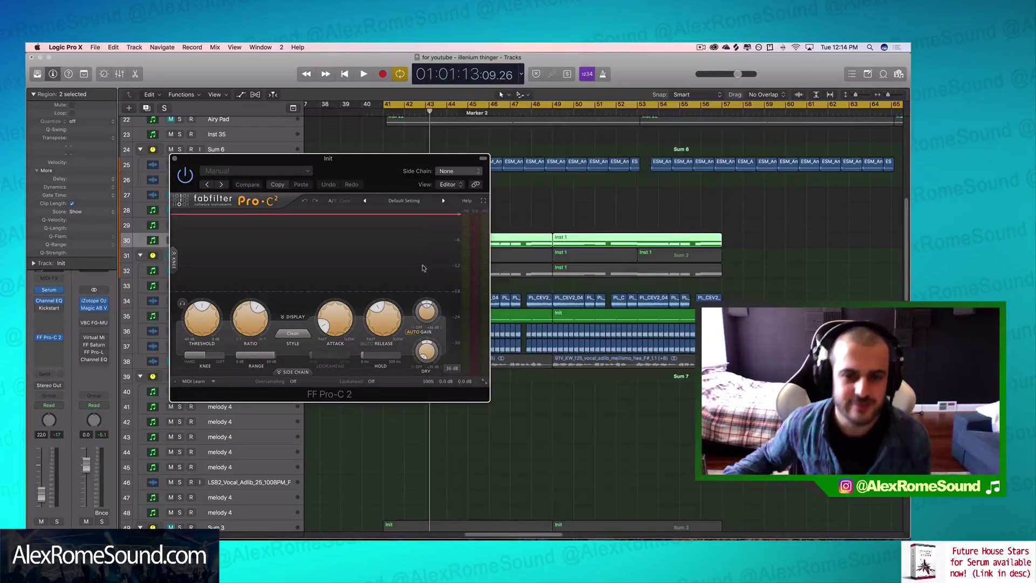
- Switch Pro-C 2's side chain input to external, turn its release down to the minimum and start playback
left_click(296, 372)
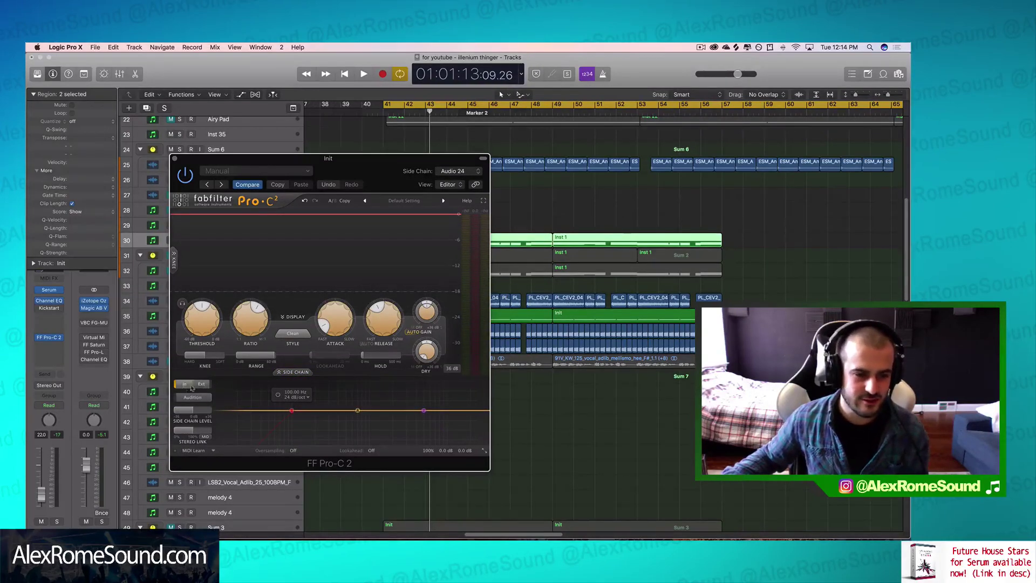
left_click(202, 384)
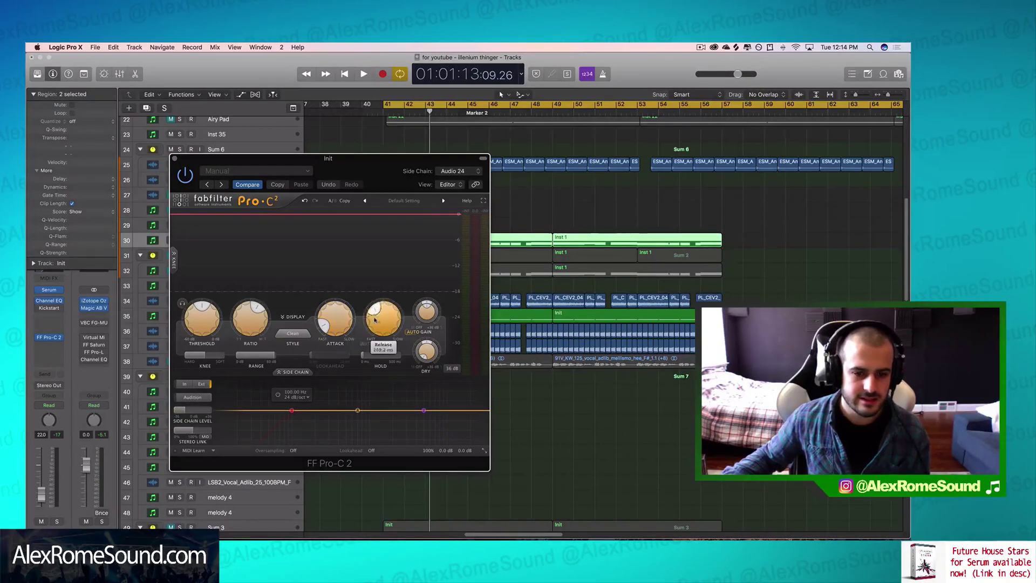
left_click_drag(367, 309, 369, 323)
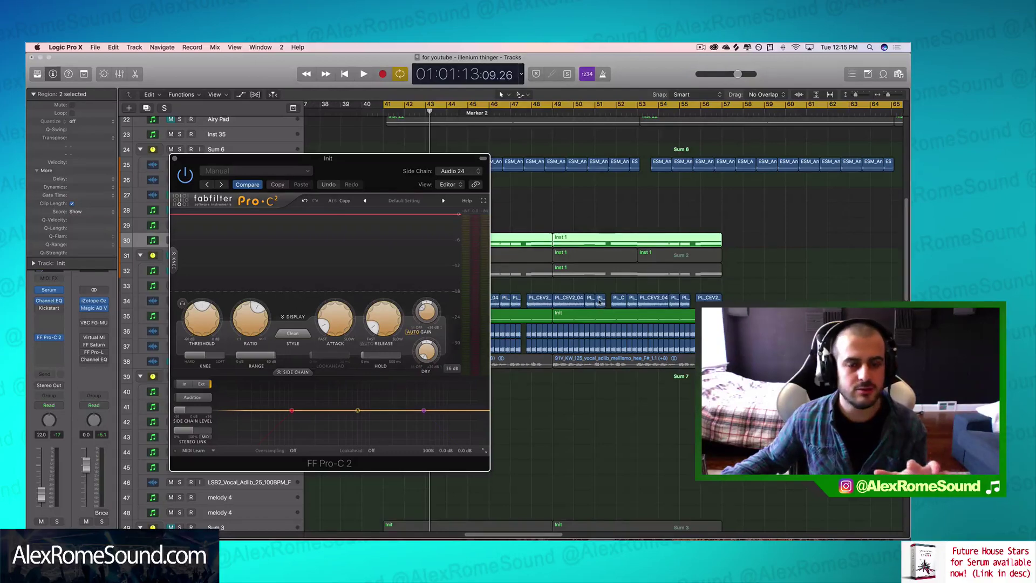
key("space")
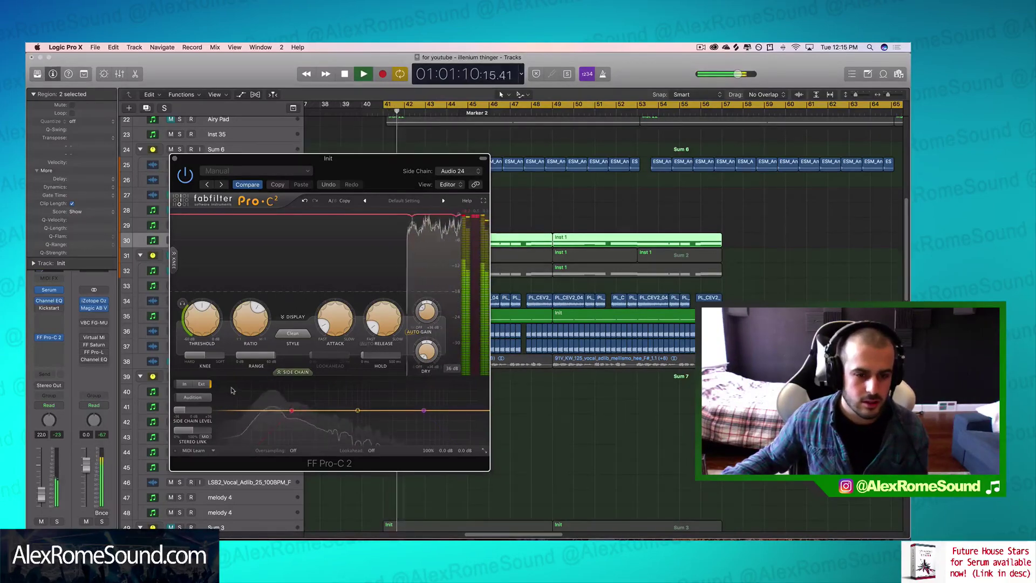
- Raise Pro-C 2's side chain level while the drop plays, close the compressor and stop playback
left_click_drag(184, 410, 225, 426)
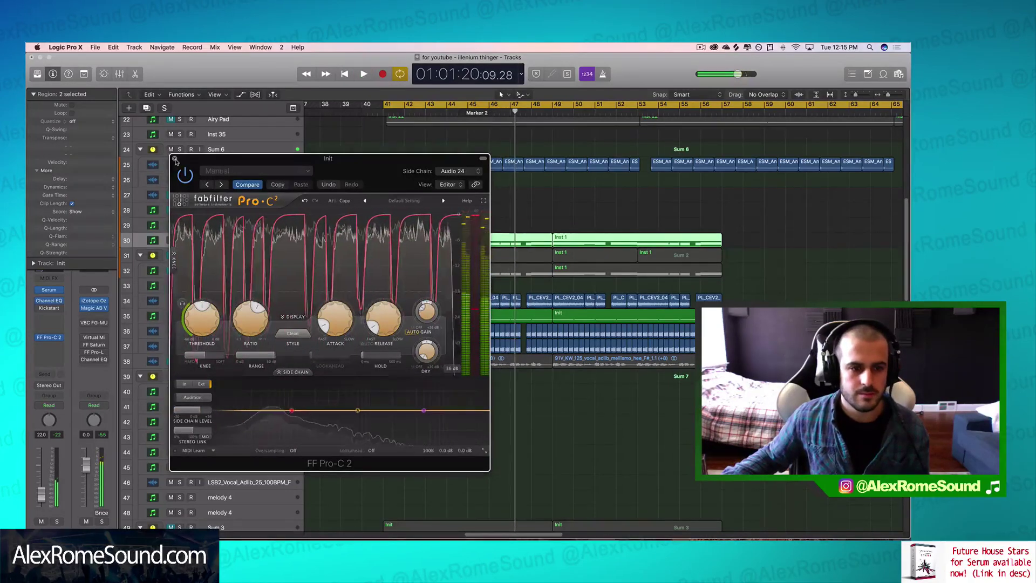
left_click(175, 159)
key("space")
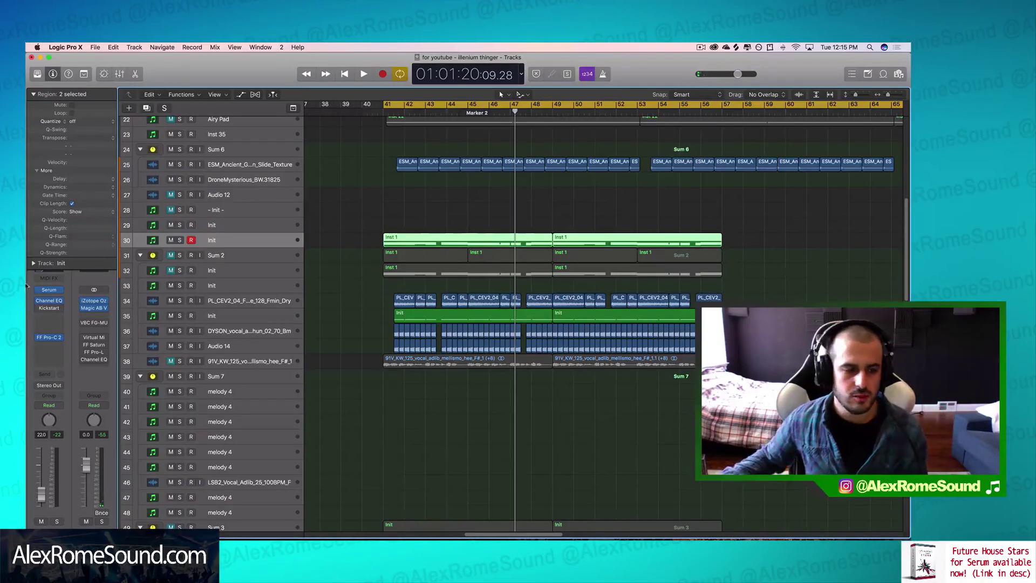
left_click(48, 301)
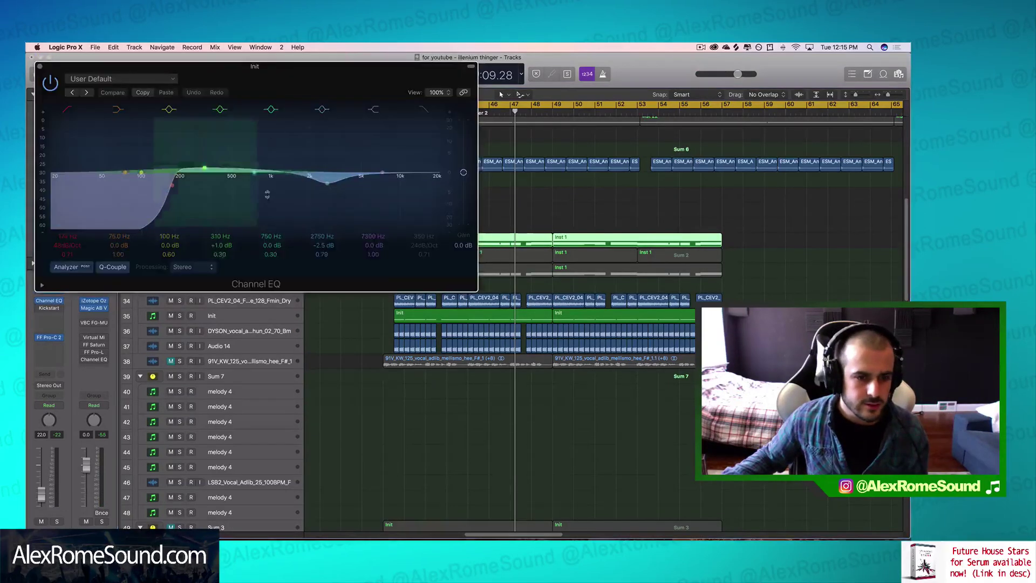
left_click(424, 109)
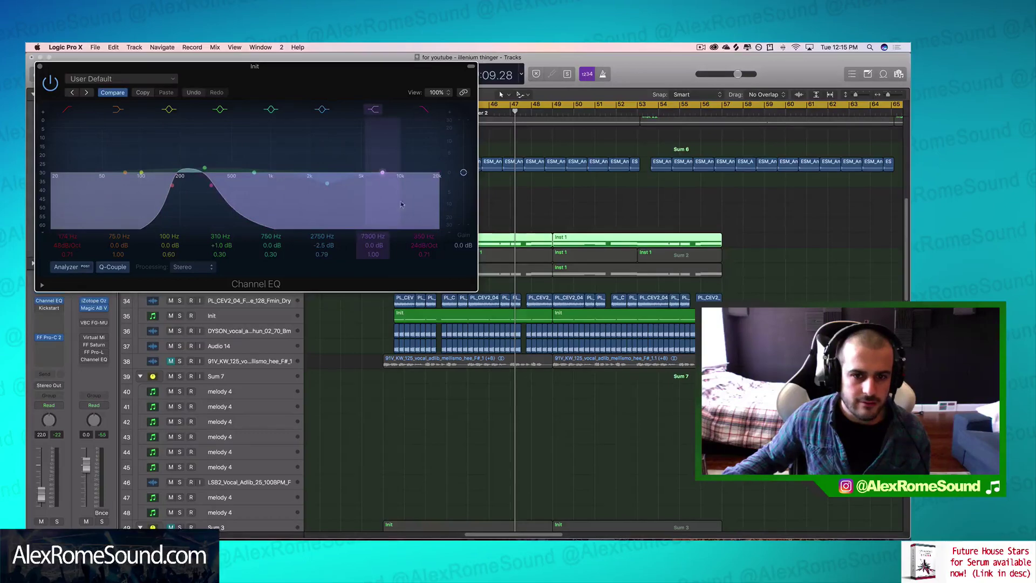
left_click(424, 109)
left_click(40, 69)
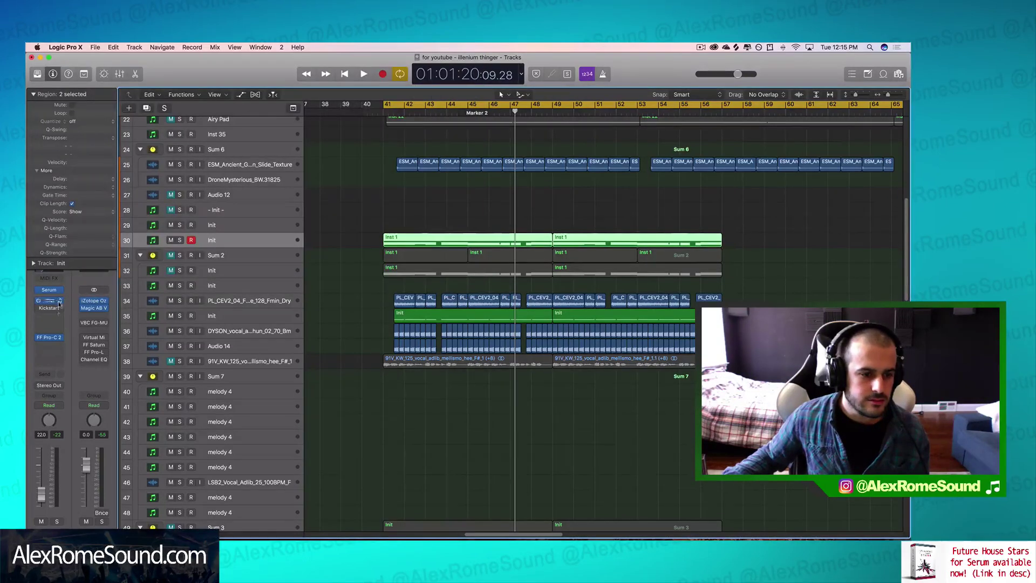
- Insert a second Channel EQ below Kickstart and cut the highs above about 10 kHz with a 48 dB/Oct low-pass filter
left_click(48, 320)
mouse_move(69, 408)
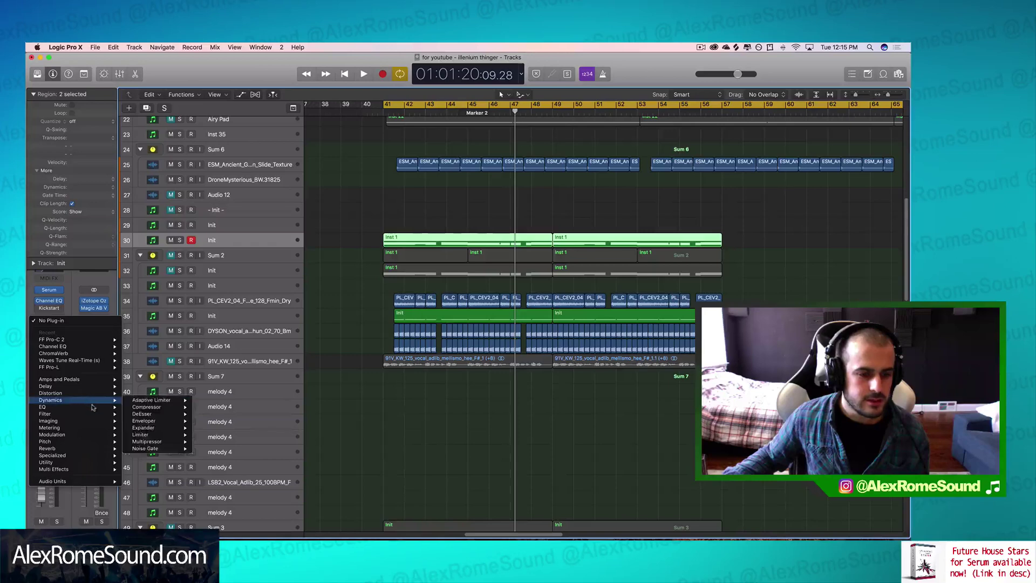
mouse_move(162, 407)
left_click(222, 407)
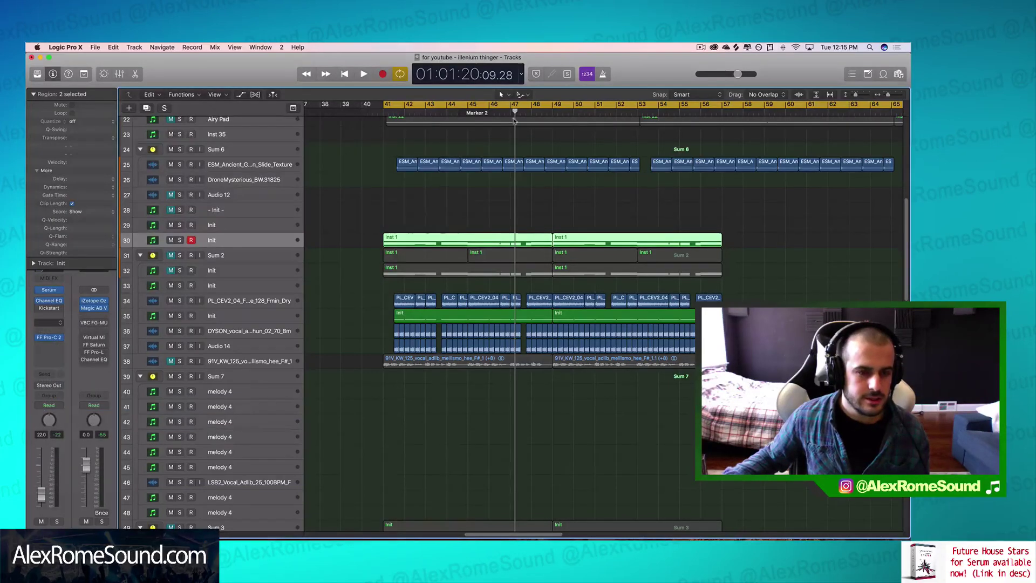
left_click(424, 109)
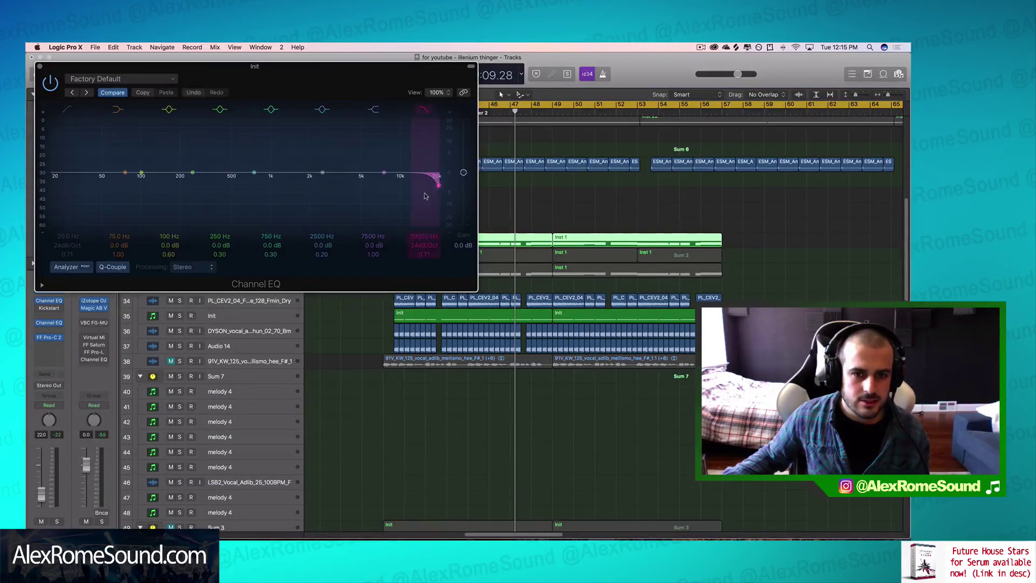
left_click_drag(428, 246, 428, 238)
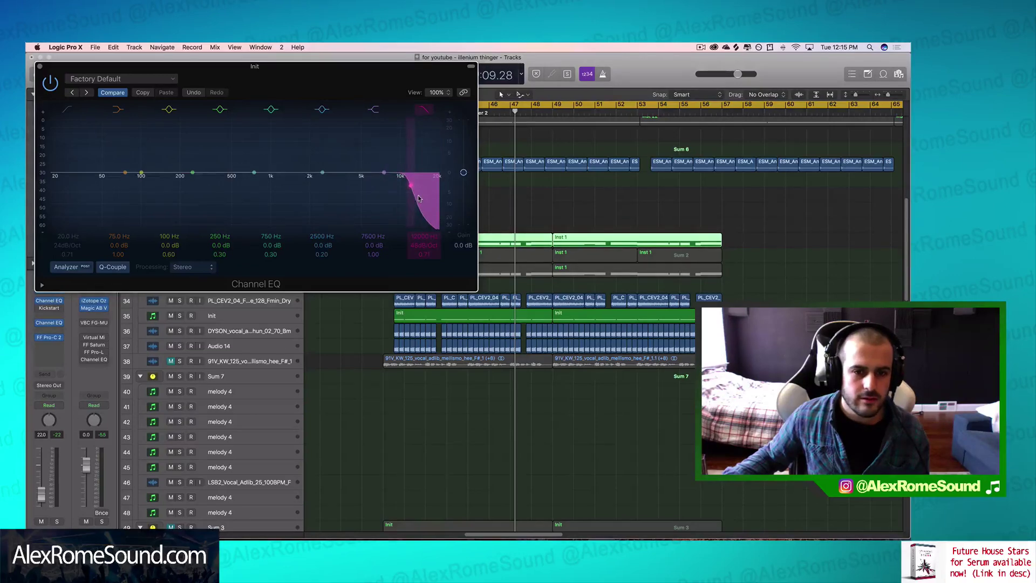
left_click_drag(419, 198, 410, 202)
key("space")
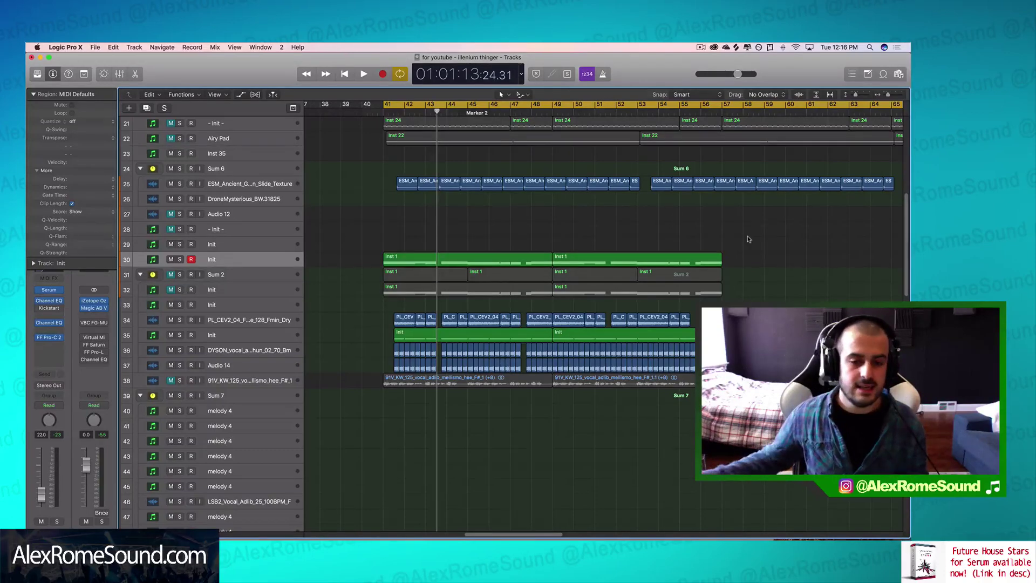
- Play the drop with the filtered layer and select both chord regions on Init track 30
key("space")
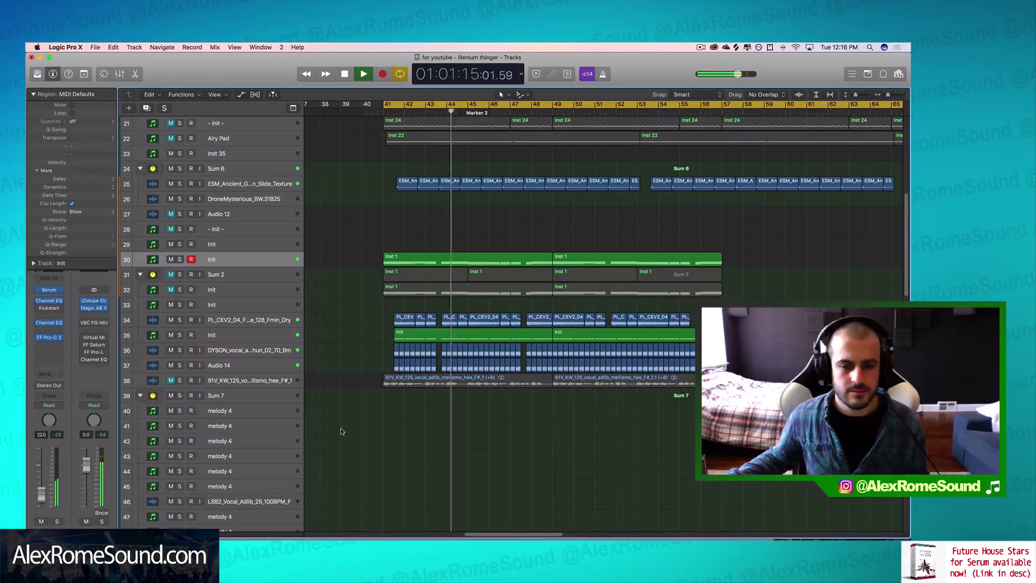
key("space")
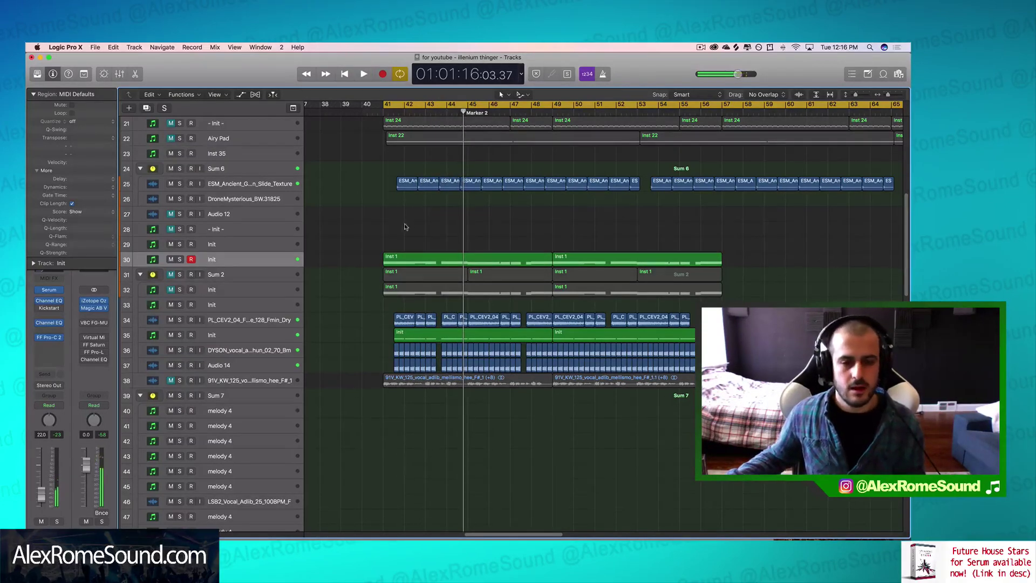
left_click_drag(406, 227, 769, 264)
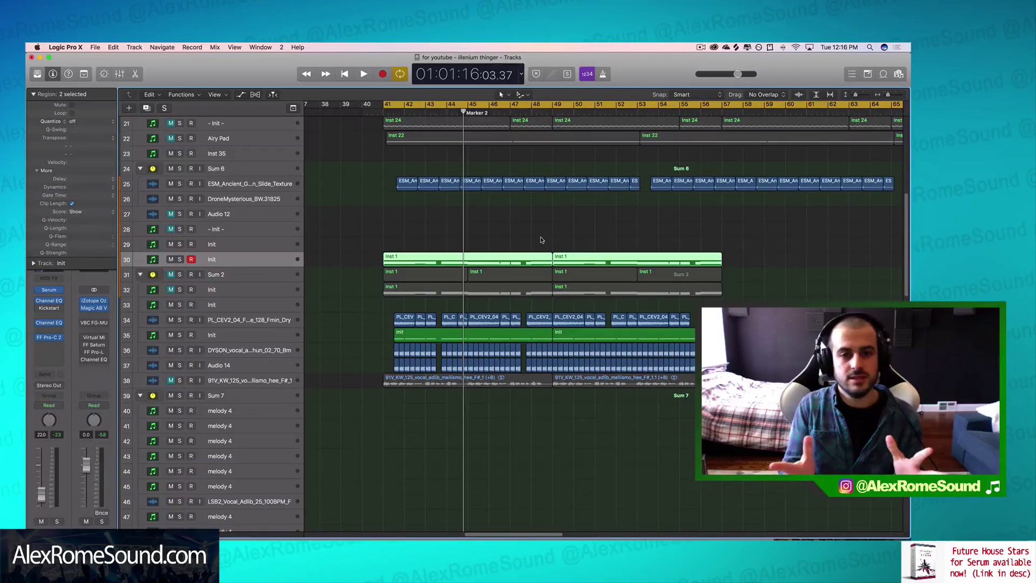
- Switch to PowerPoint, show the slide "Step 3. Enhance the chords with other layers" and minimise the presentation
mouse_move(505, 542)
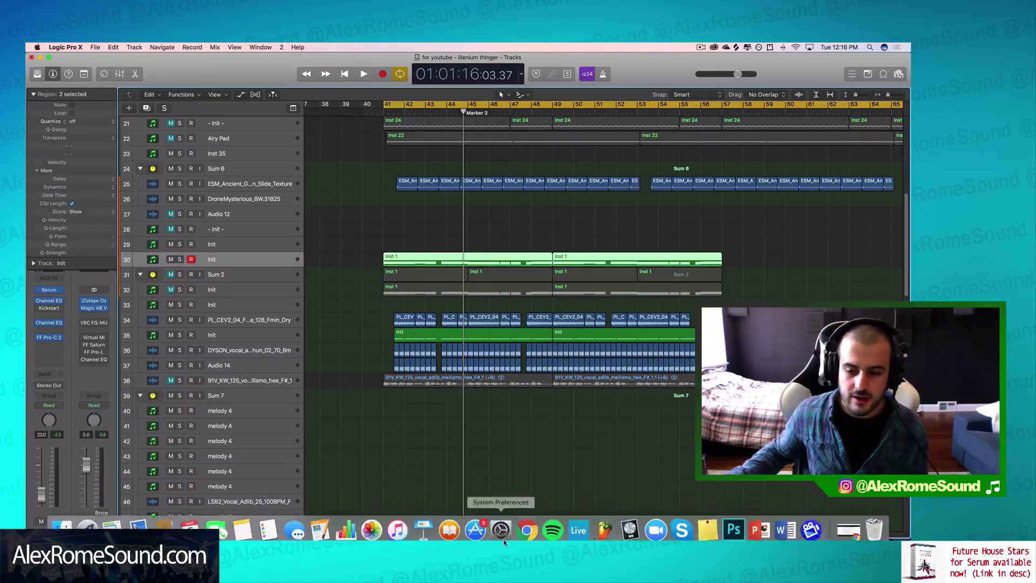
left_click(758, 525)
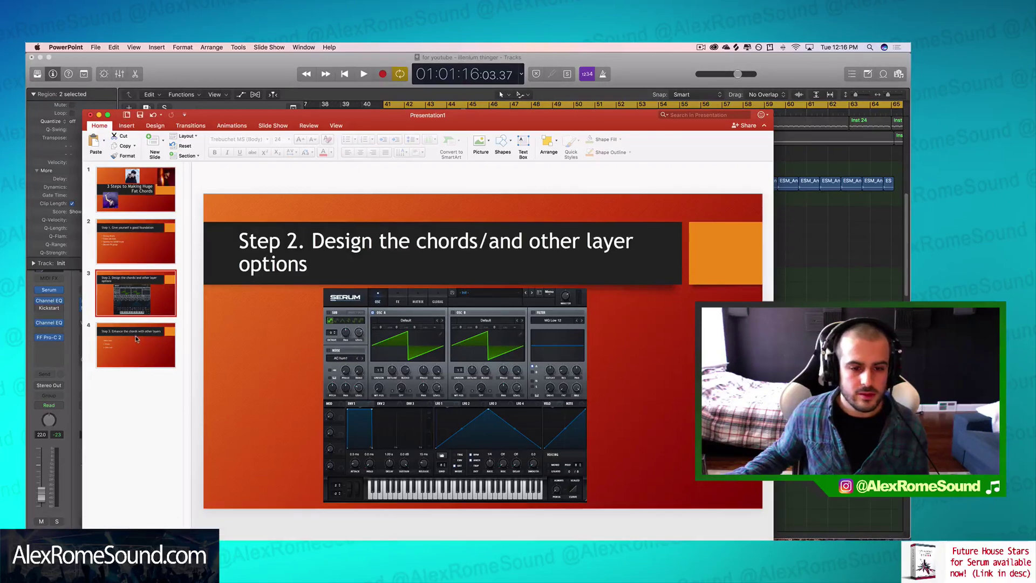
left_click(138, 329)
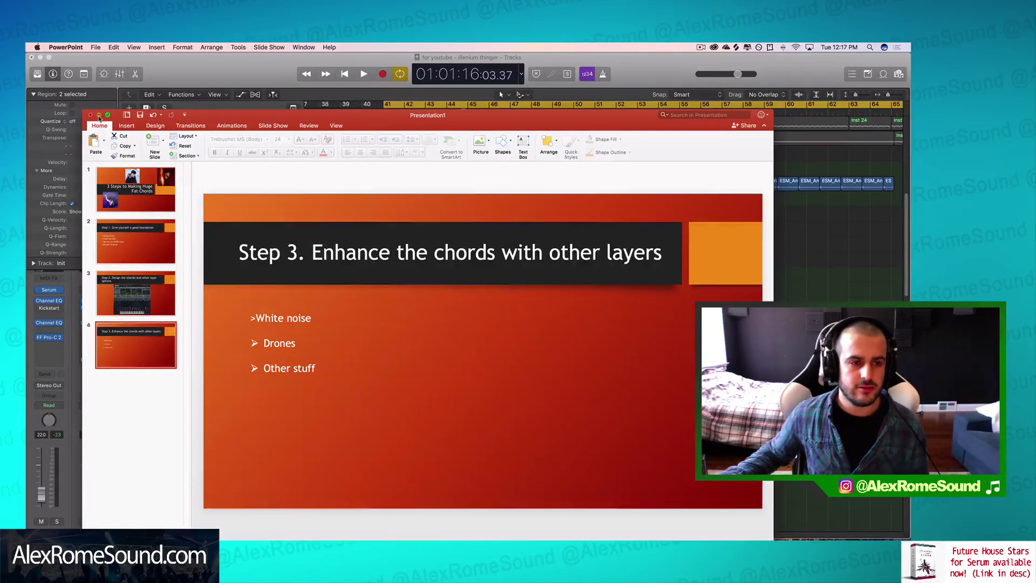
left_click(100, 116)
- Mute the Serum chord layer on Init track 30
scroll(228, 364, "up", 3)
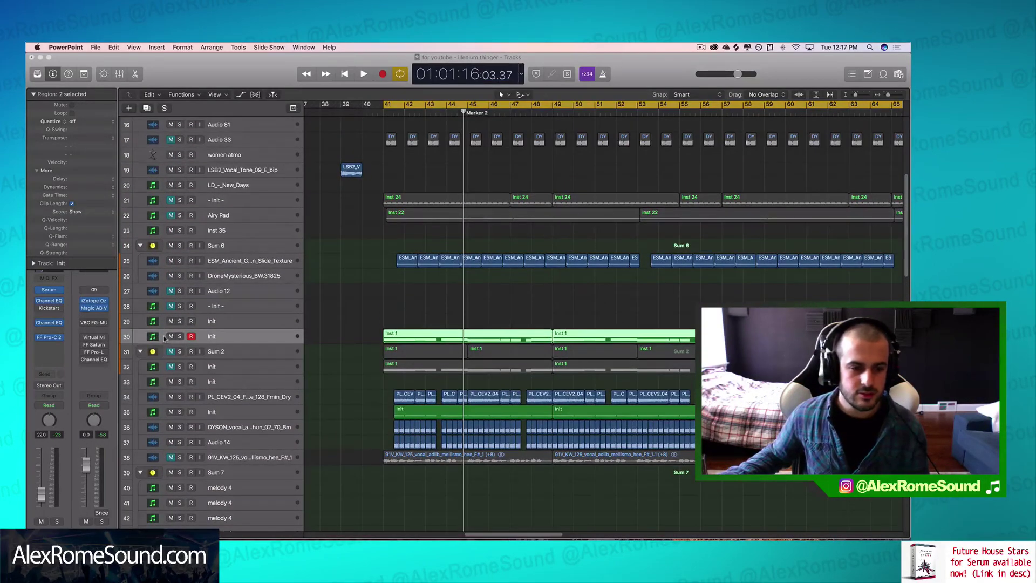
left_click(169, 337)
scroll(294, 406, "down", 2)
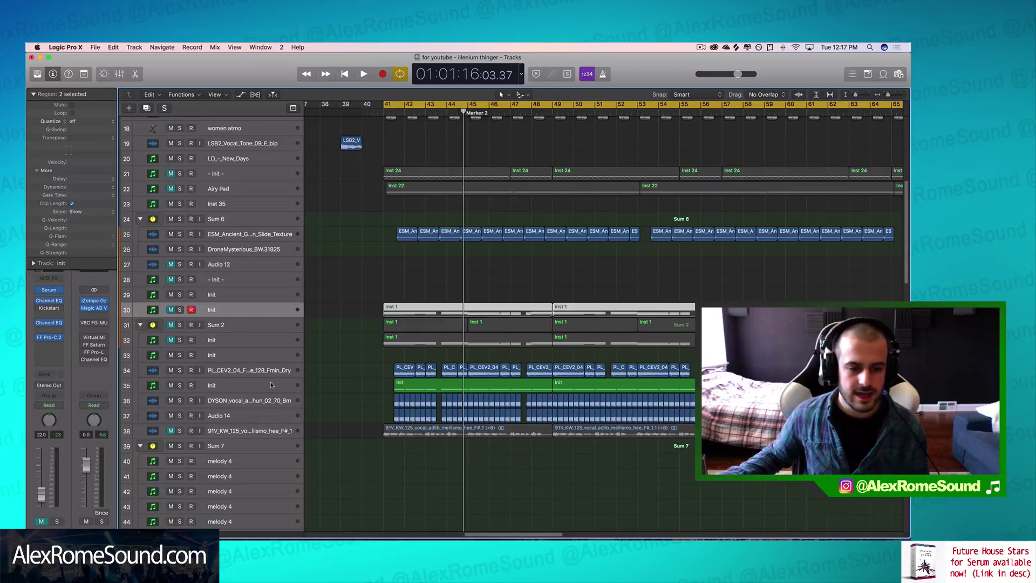
- Unmute and solo the Sylenth1 Init track (track 32) inside the Sum 2 stack
left_click(241, 386)
left_click(182, 340)
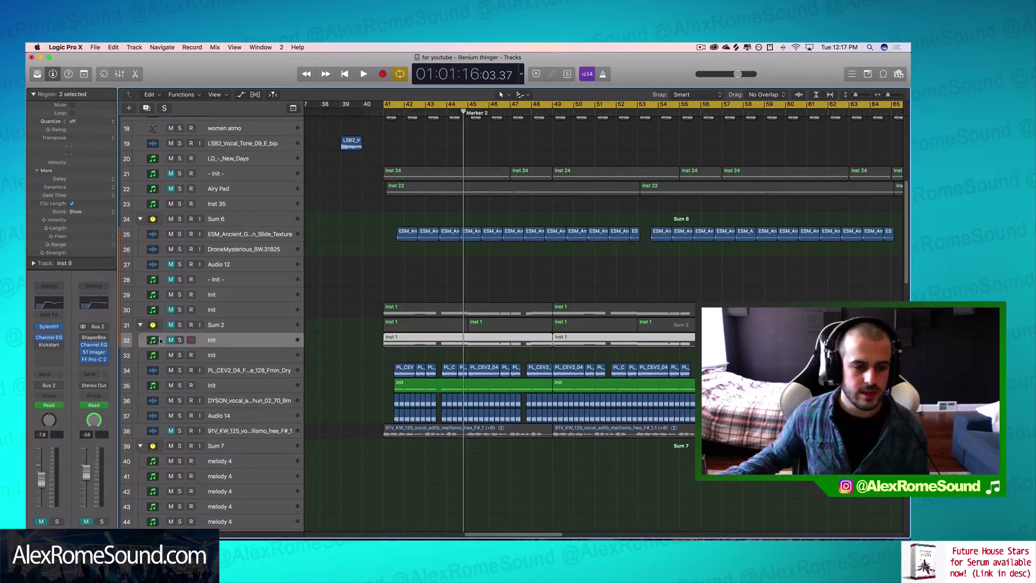
left_click(171, 339)
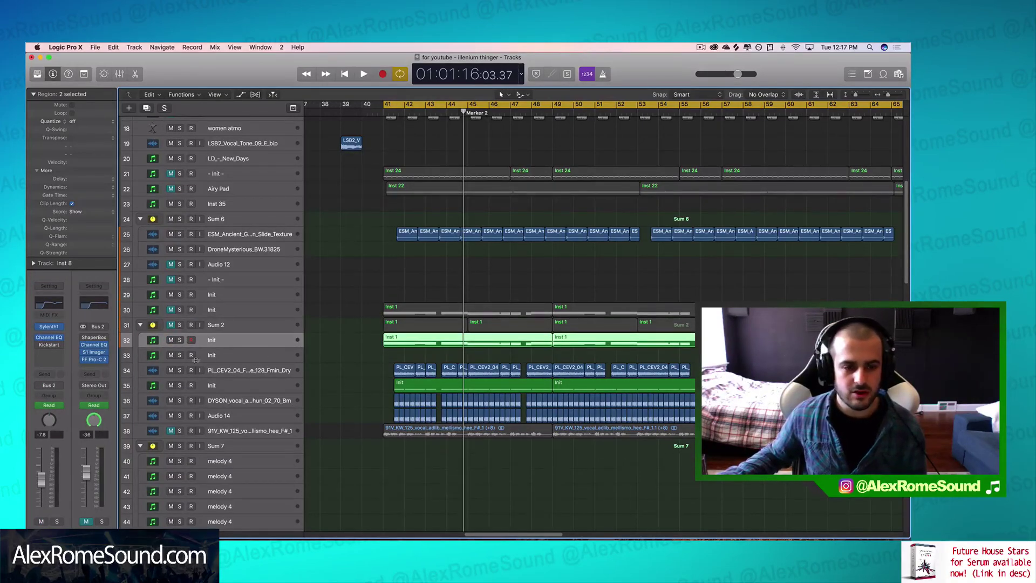
left_click(179, 340)
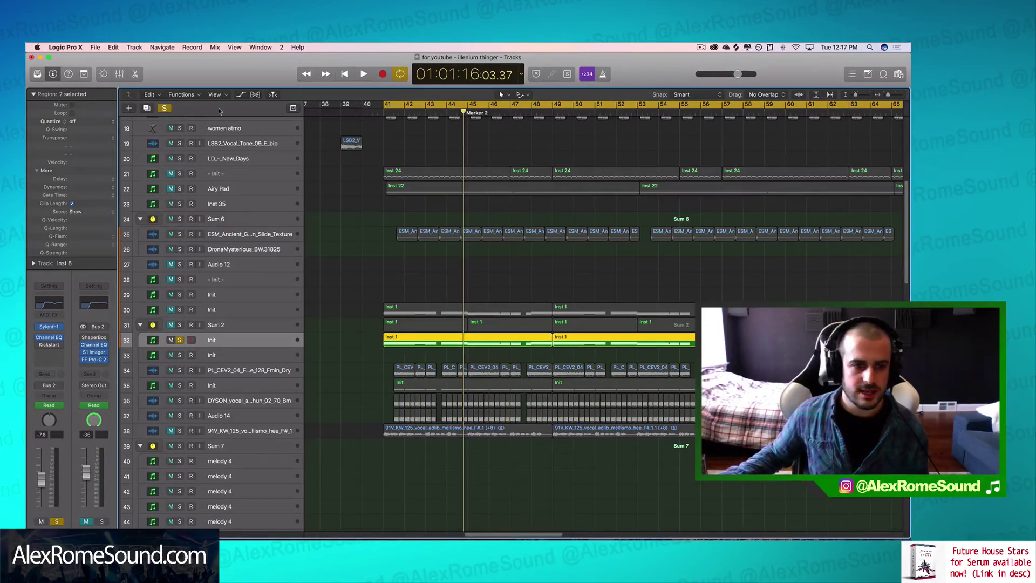
- Show the track automation, unmute the Sum 2 stack and play the soloed Init layer
left_click(241, 95)
key("space")
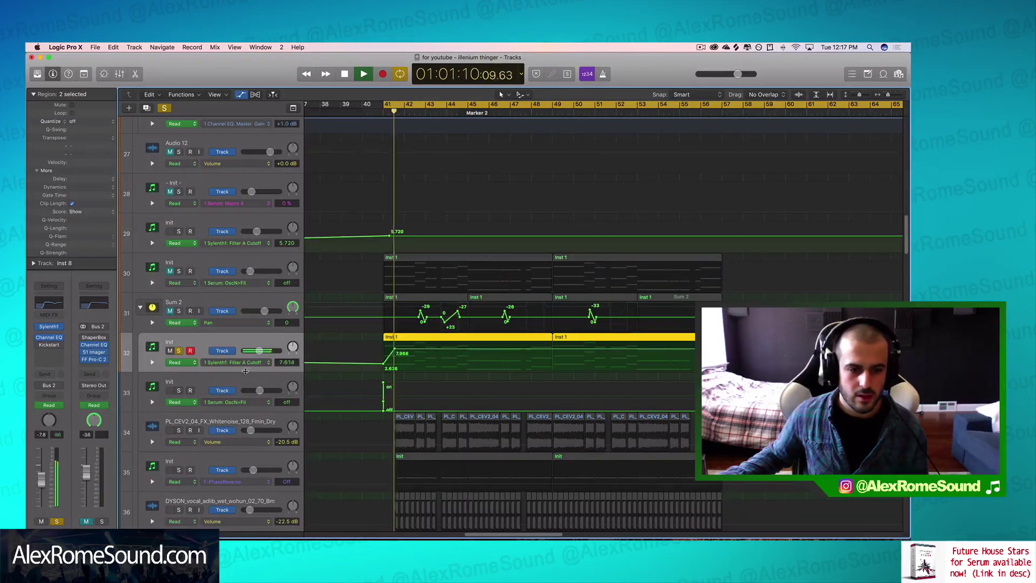
key("space")
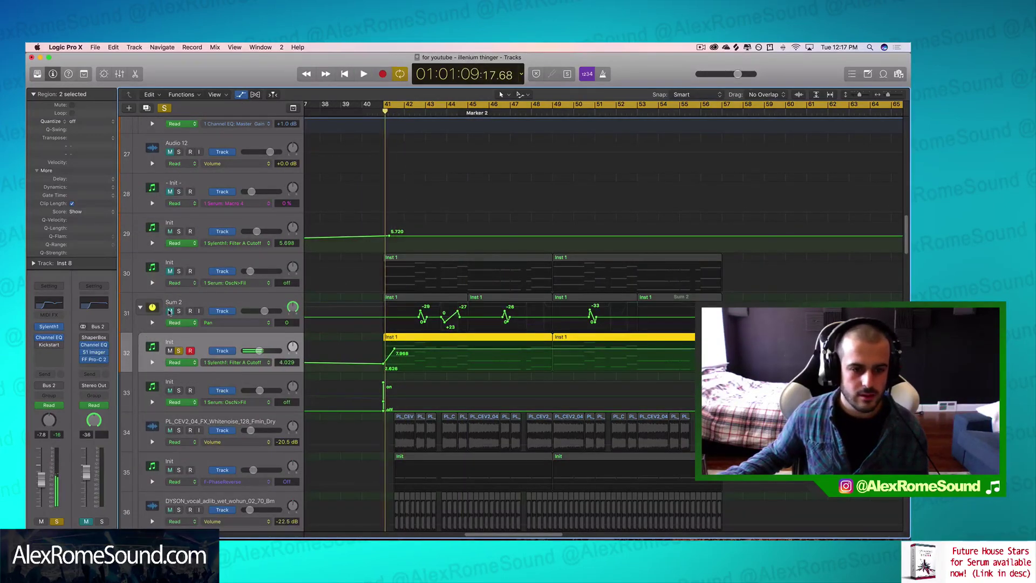
left_click(169, 312)
key("space")
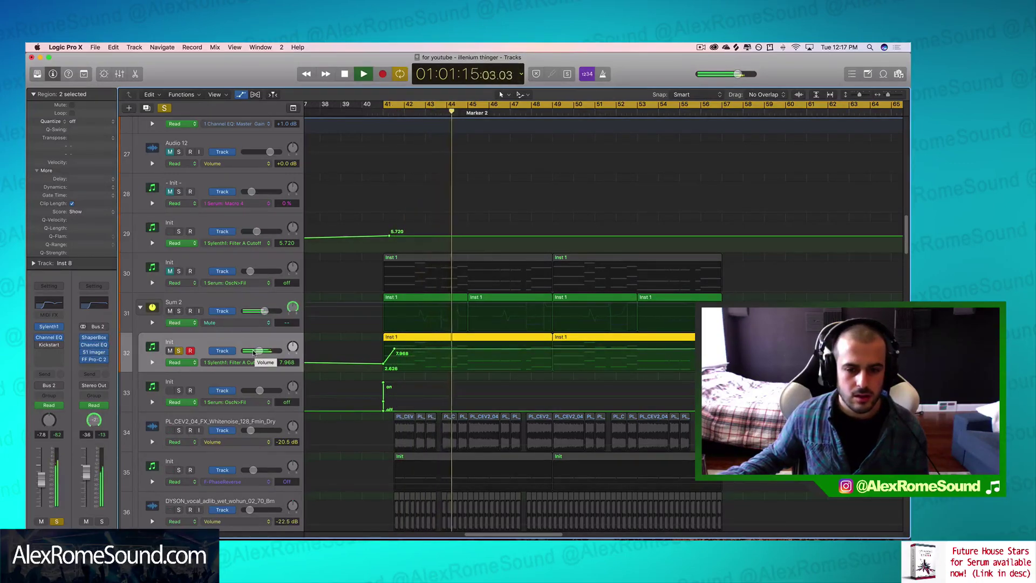
key("space")
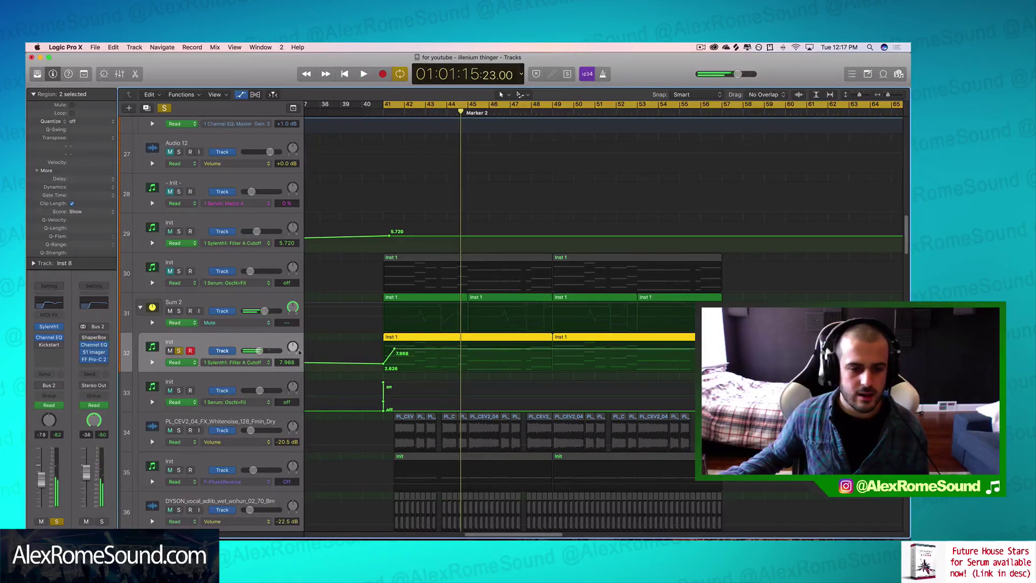
left_click(264, 310)
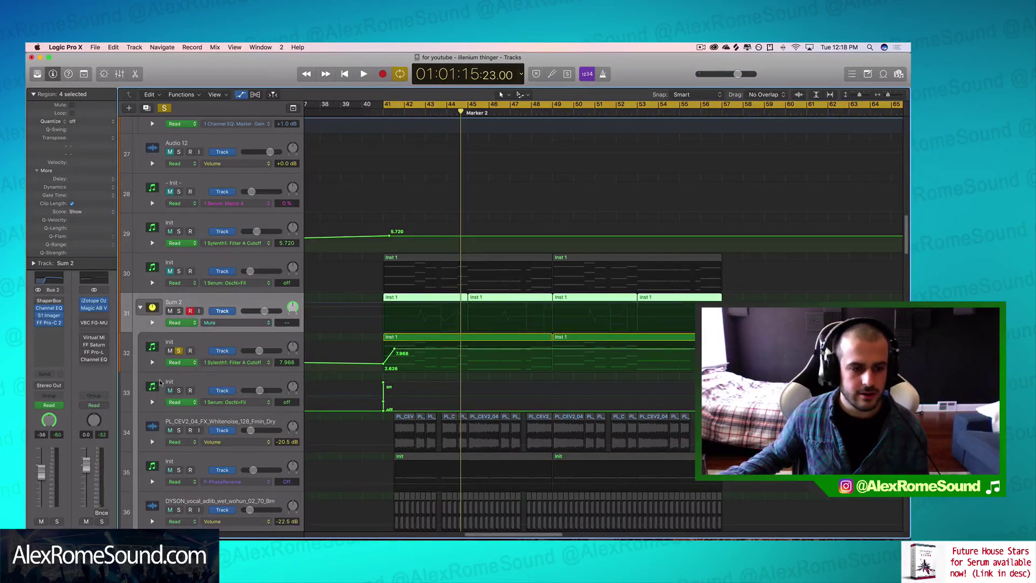
left_click(277, 346)
scroll(435, 358, "down", 2)
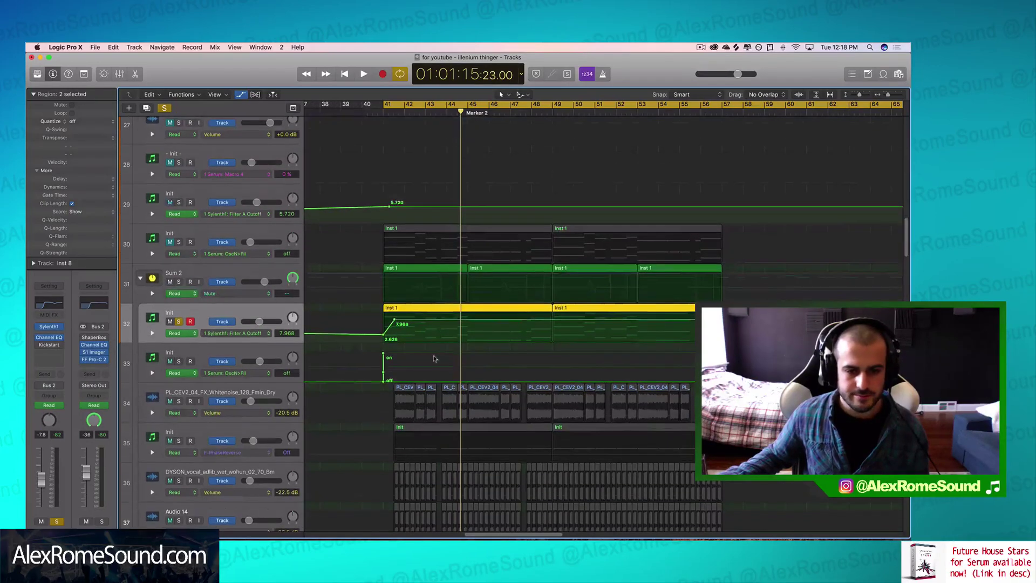
scroll(367, 382, "down", 1)
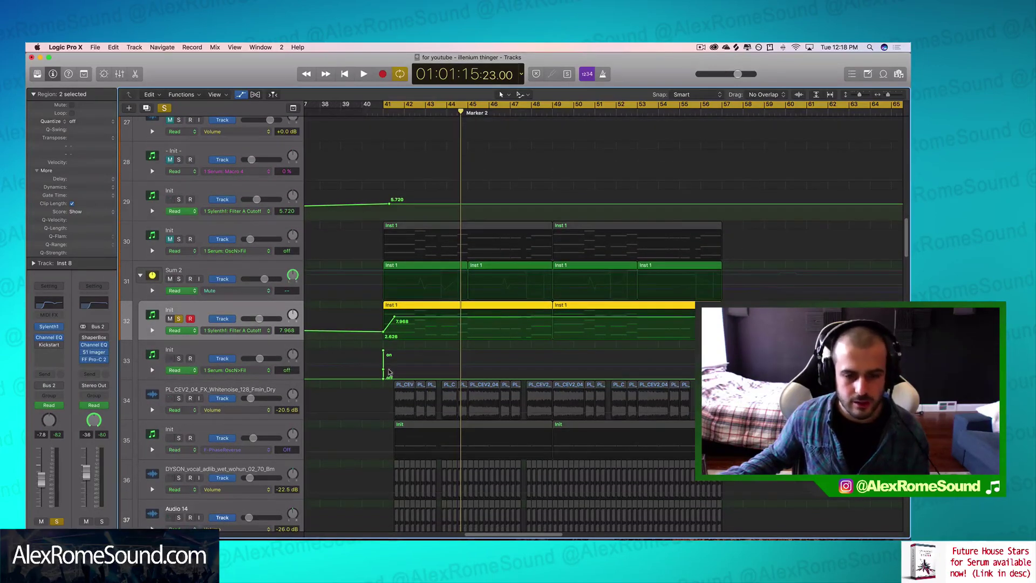
scroll(471, 410, "down", 1)
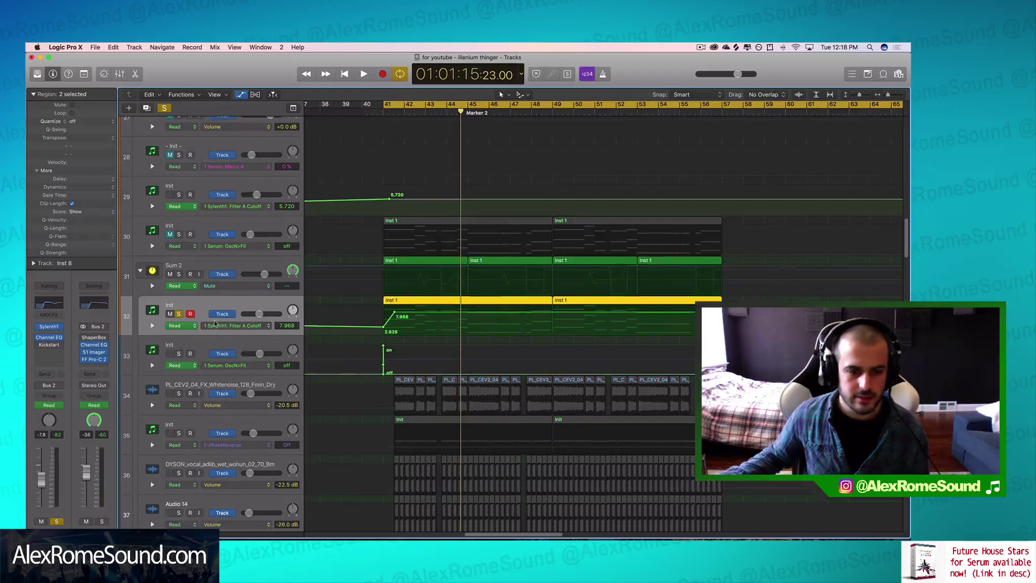
left_click(180, 314)
scroll(260, 296, "down", 3)
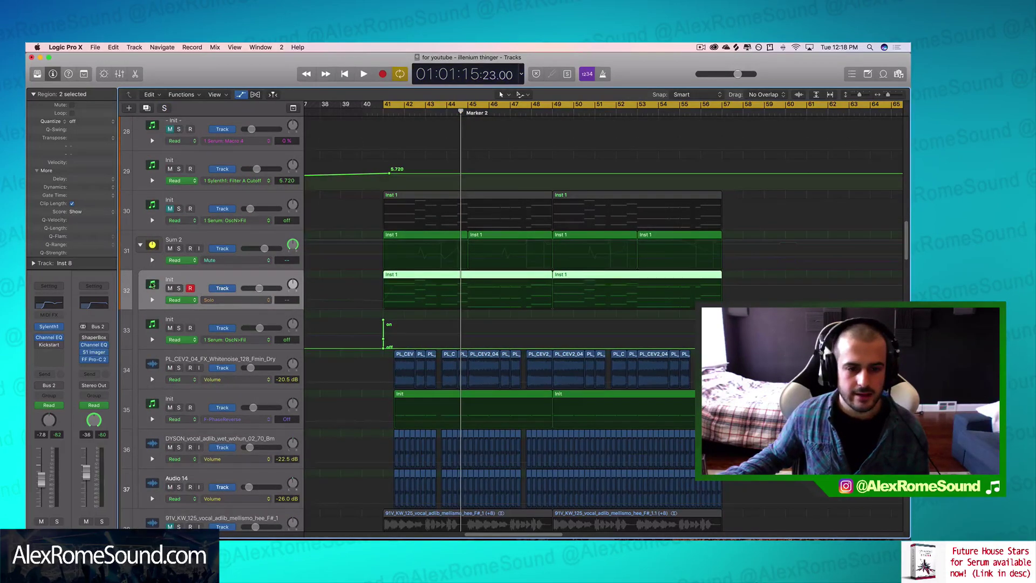
left_click(179, 289)
- Solo the PL_CEV2_04_FX_Whitenoise_128_Fmin_Dry track, play it without Init track 32, and solo Init track 32 again during playback
scroll(326, 349, "down", 2)
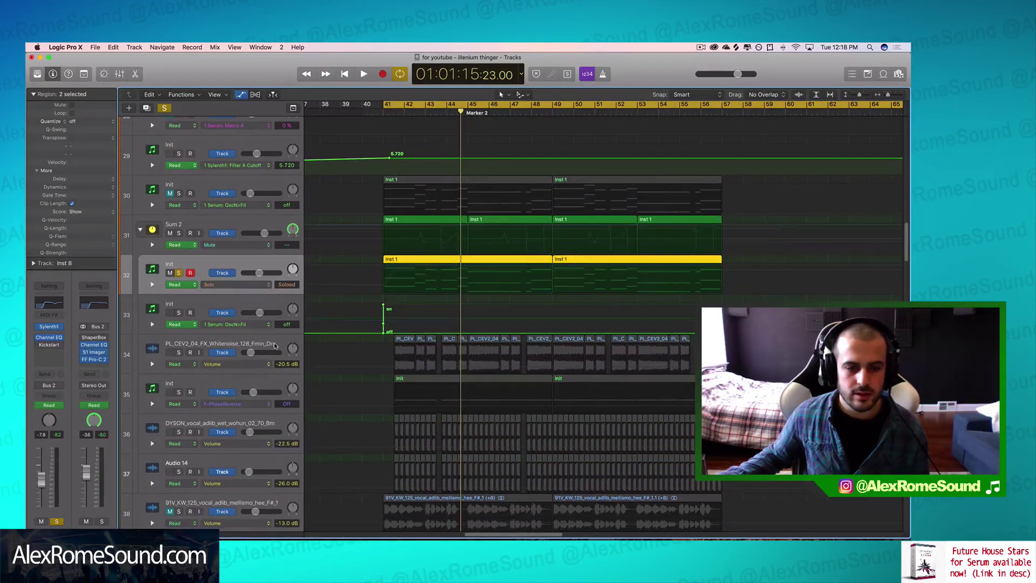
left_click(176, 348)
left_click(178, 353)
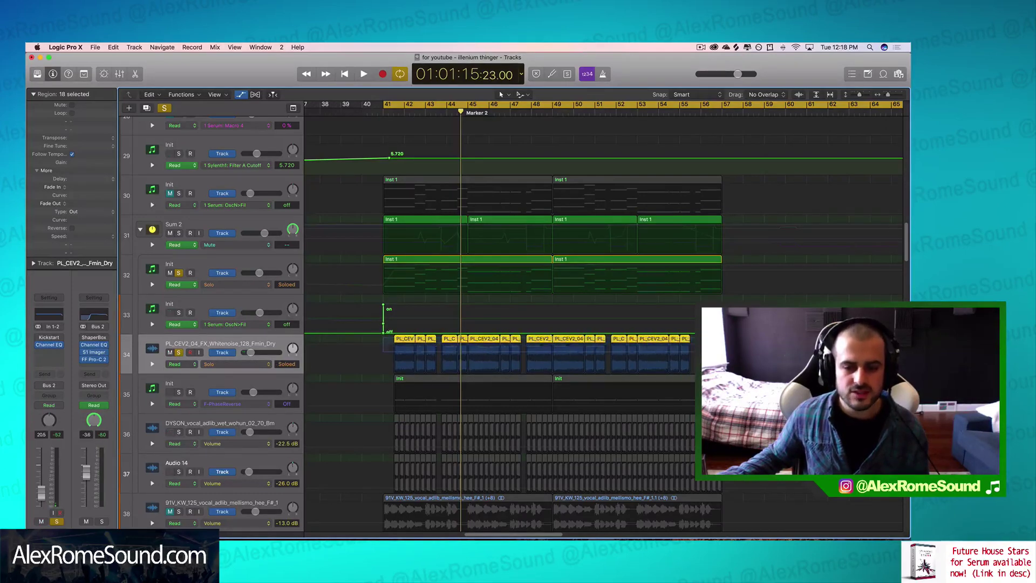
left_click(177, 274)
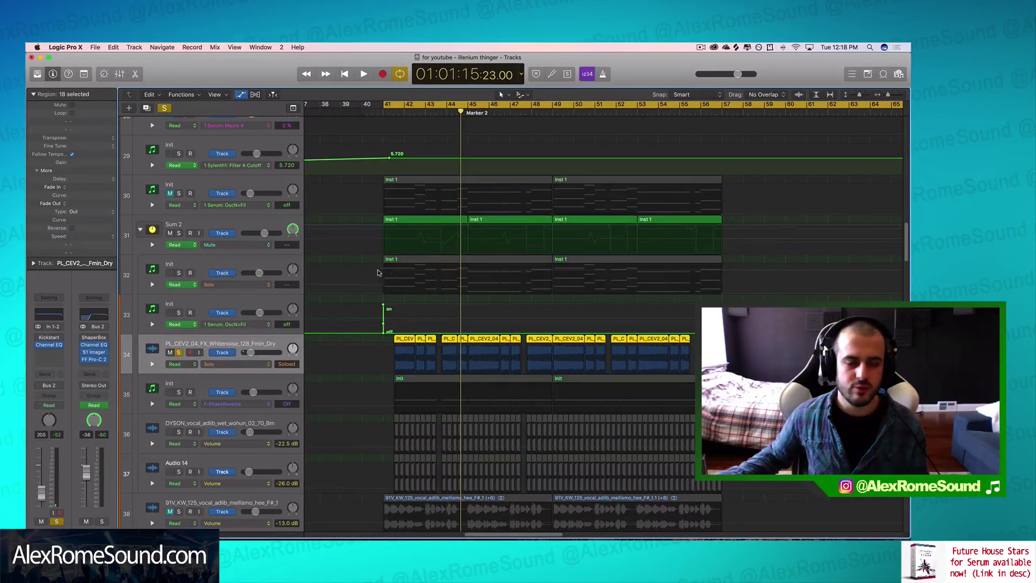
key("space")
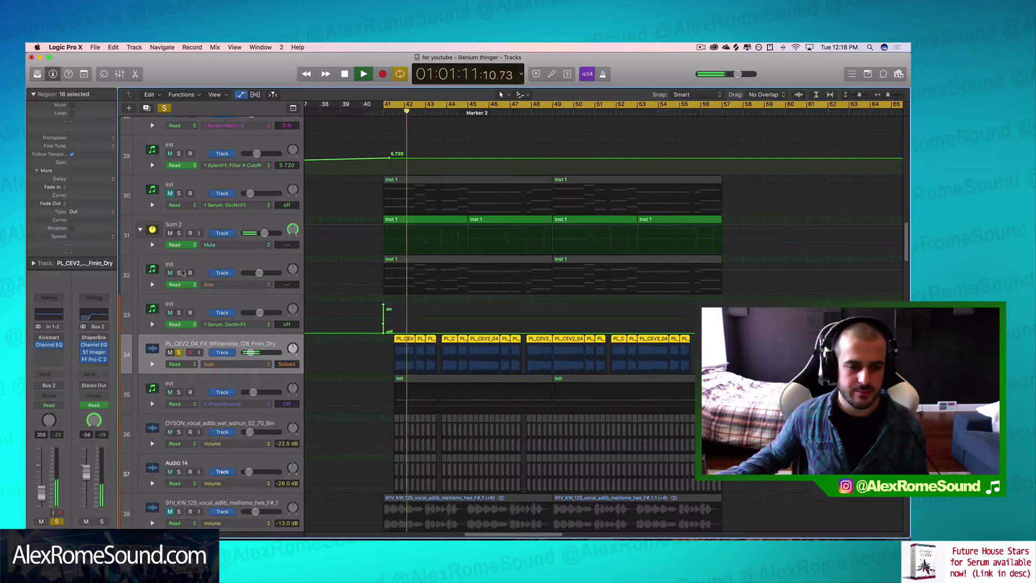
left_click(179, 273)
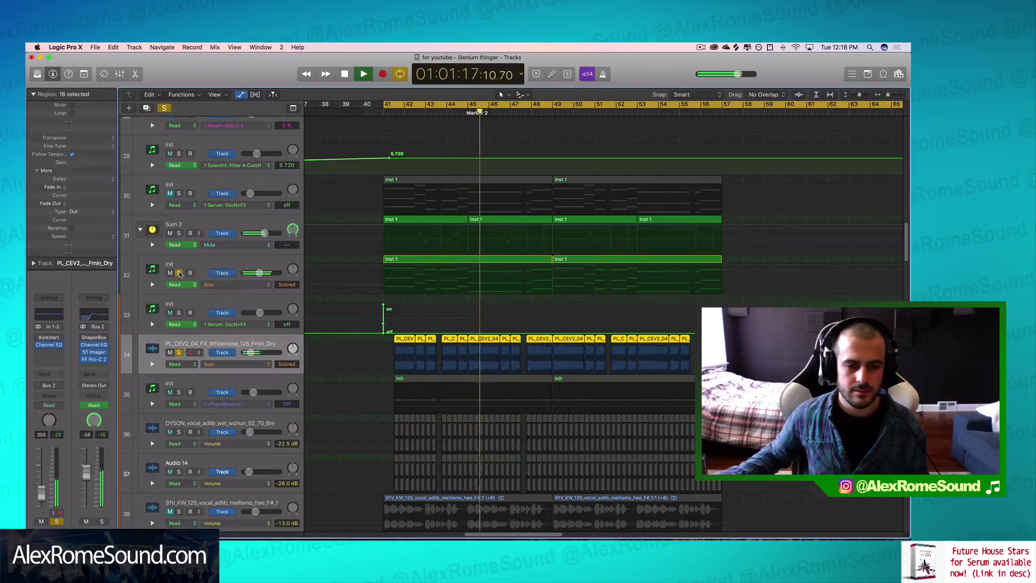
- Stop playback and solo only the Init drone (track 35), removing the solo from the white noise track and Init track 32
key("space")
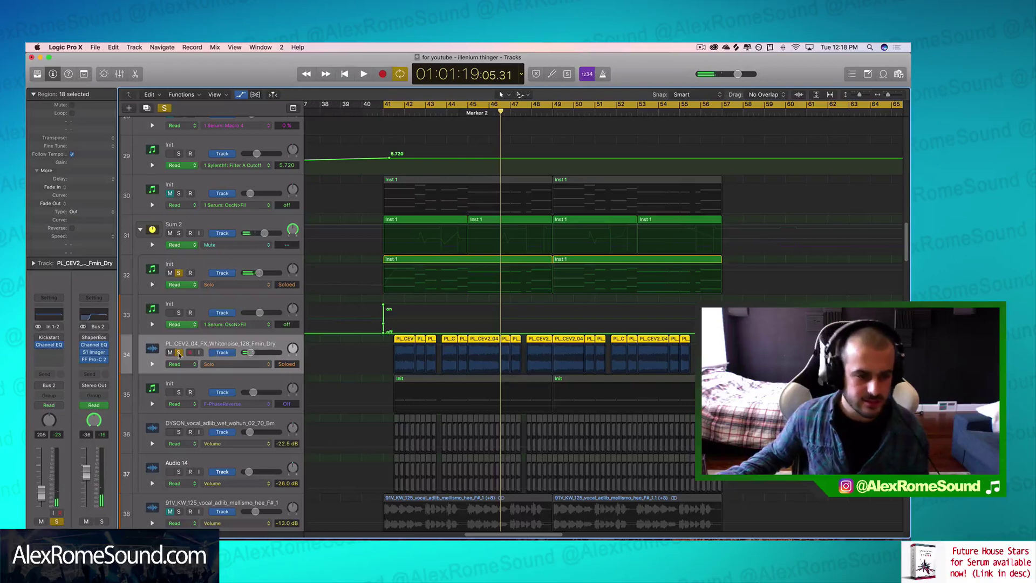
scroll(189, 349, "down", 3)
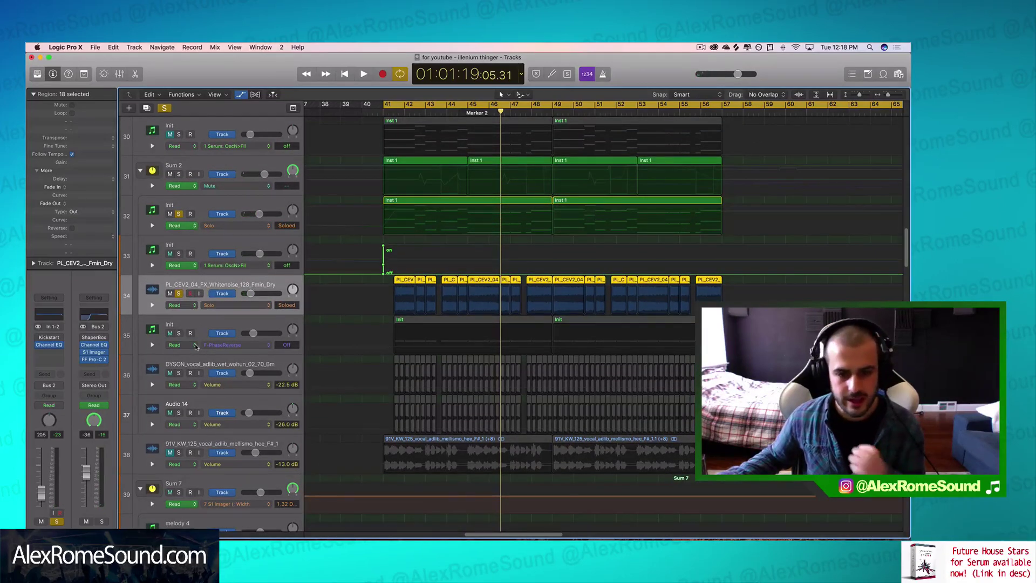
left_click(185, 337)
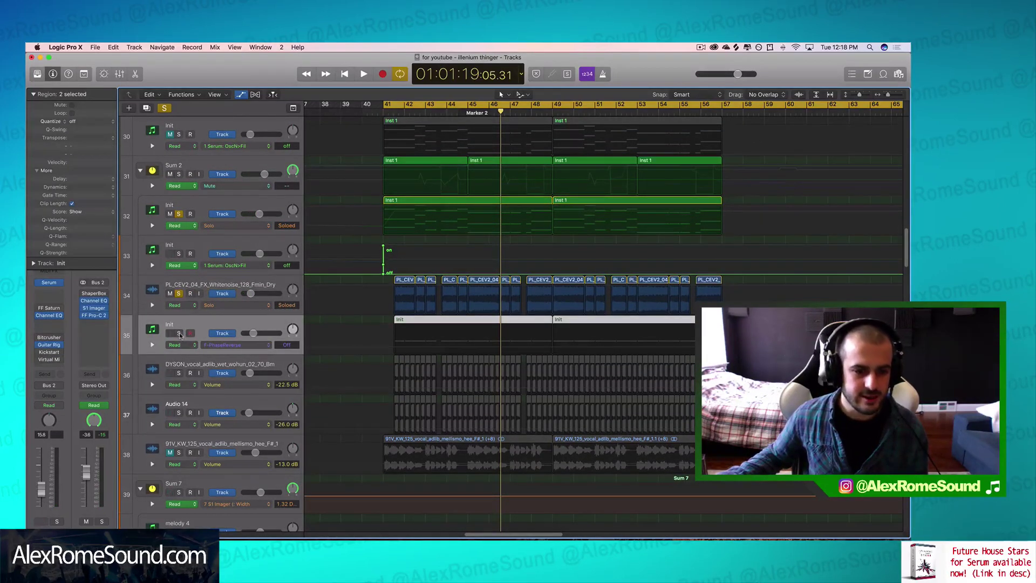
left_click(179, 334)
left_click(179, 294)
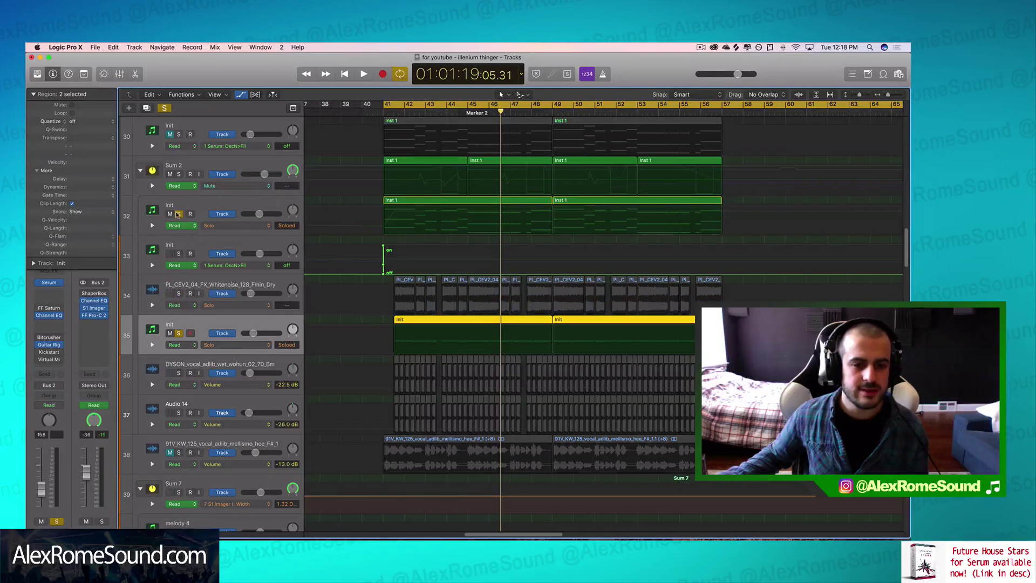
left_click(178, 215)
scroll(388, 316, "down", 1)
- Adjust the cycle range around the drone regions, play the soloed drone, and extend the cycle end to bar 57
left_click(388, 315)
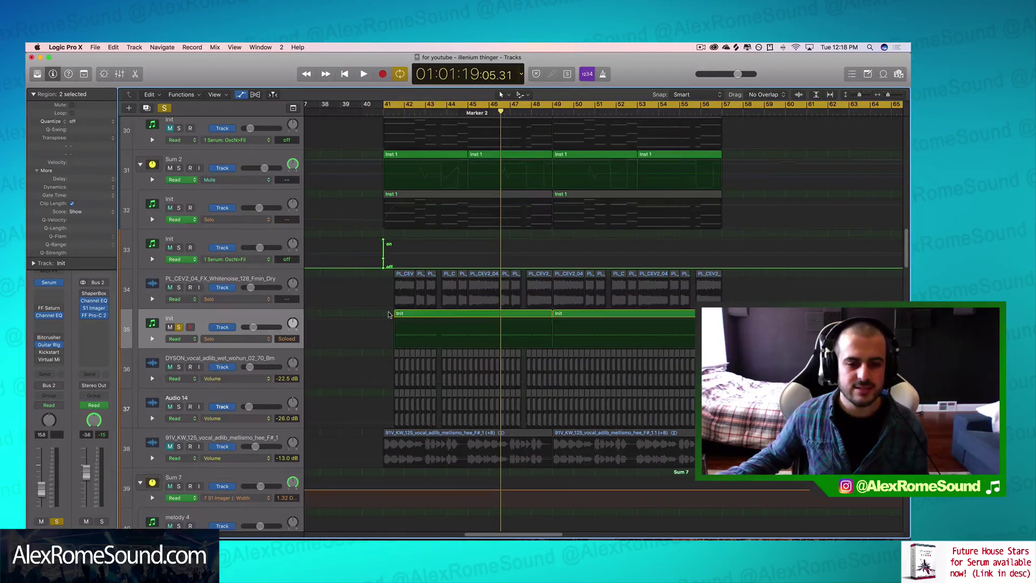
left_click_drag(406, 102, 573, 103)
left_click_drag(406, 104, 395, 103)
key("space")
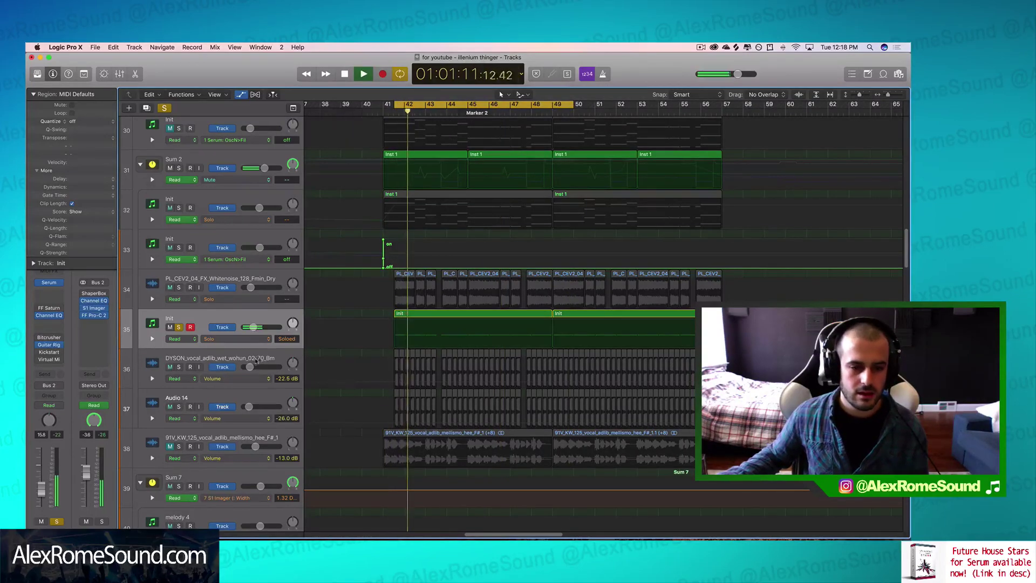
left_click_drag(577, 108, 726, 108)
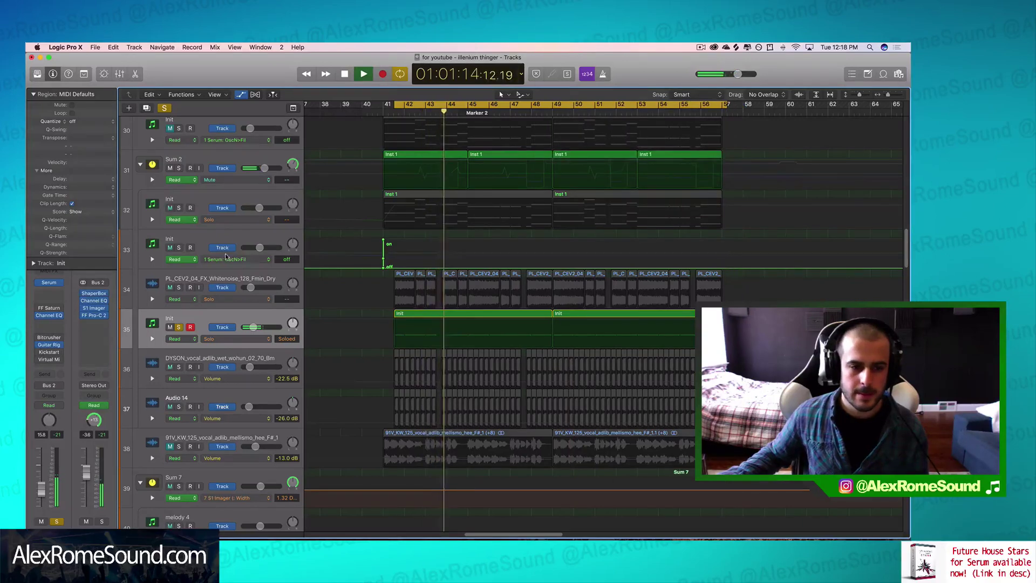
- Add the white noise track and Init track 32 to the solo during playback to hear them with the drone
left_click(179, 287)
left_click(179, 208)
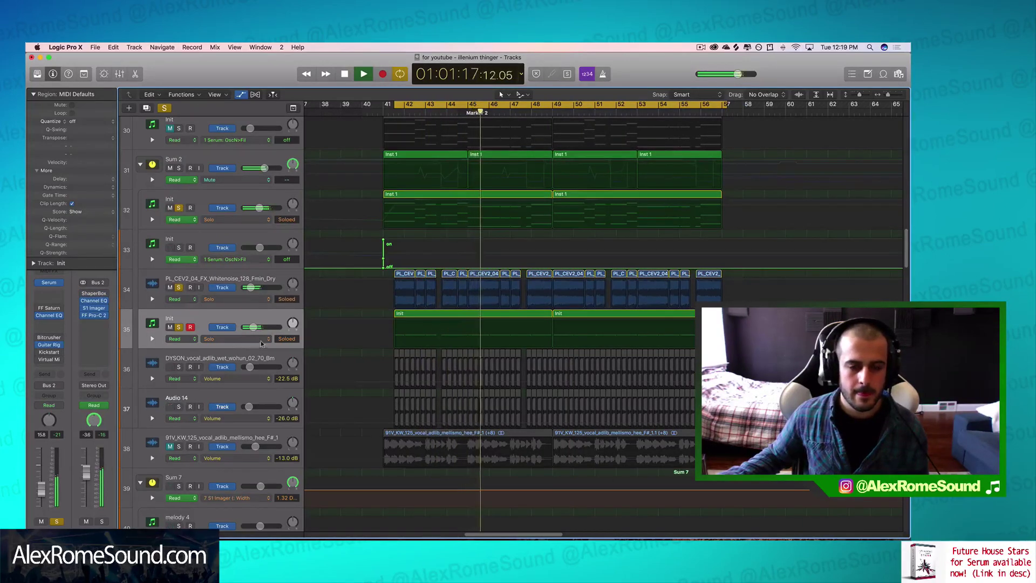
scroll(316, 348, "down", 2)
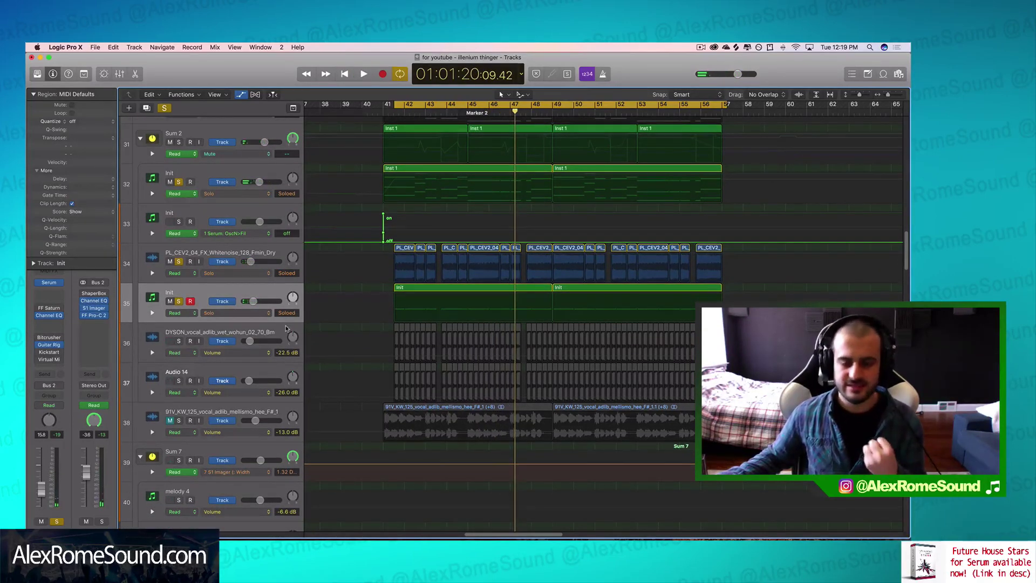
- Solo only the DYSON vocal adlib track and Audio 14, unsolo tracks 32, 34 and 35, and play the two vocal layers
left_click(209, 333)
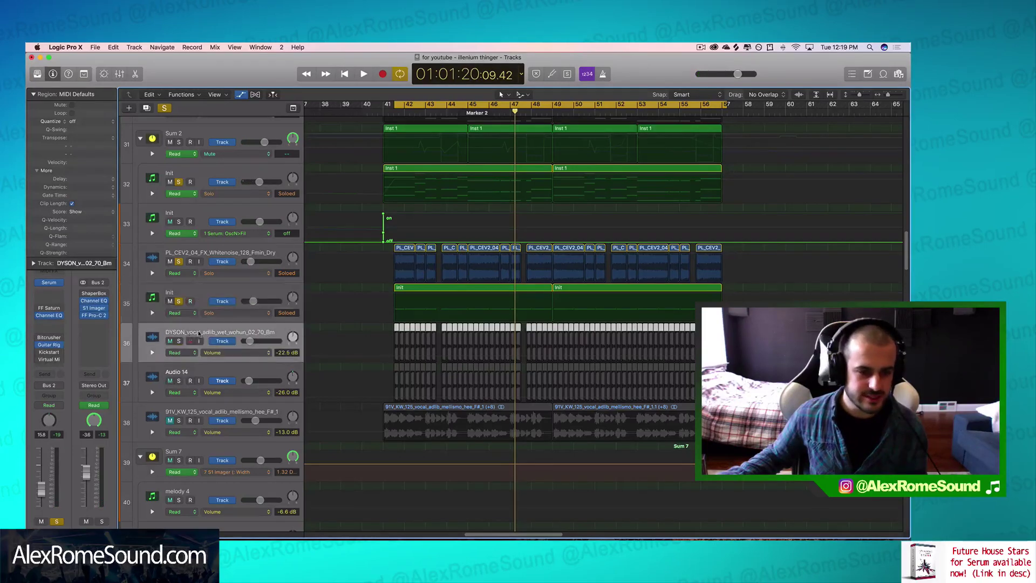
left_click_drag(179, 341, 178, 381)
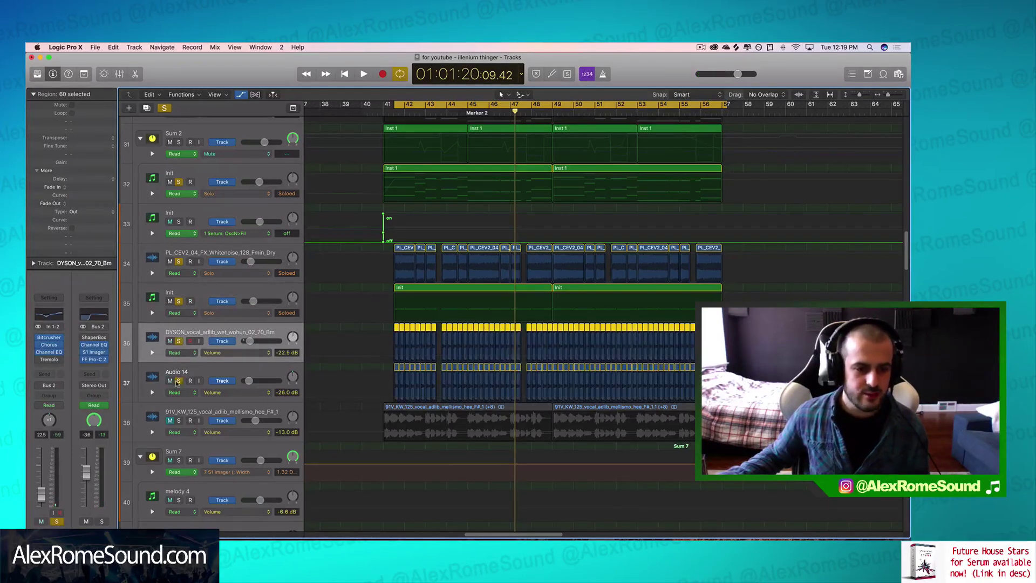
left_click_drag(183, 305, 188, 195)
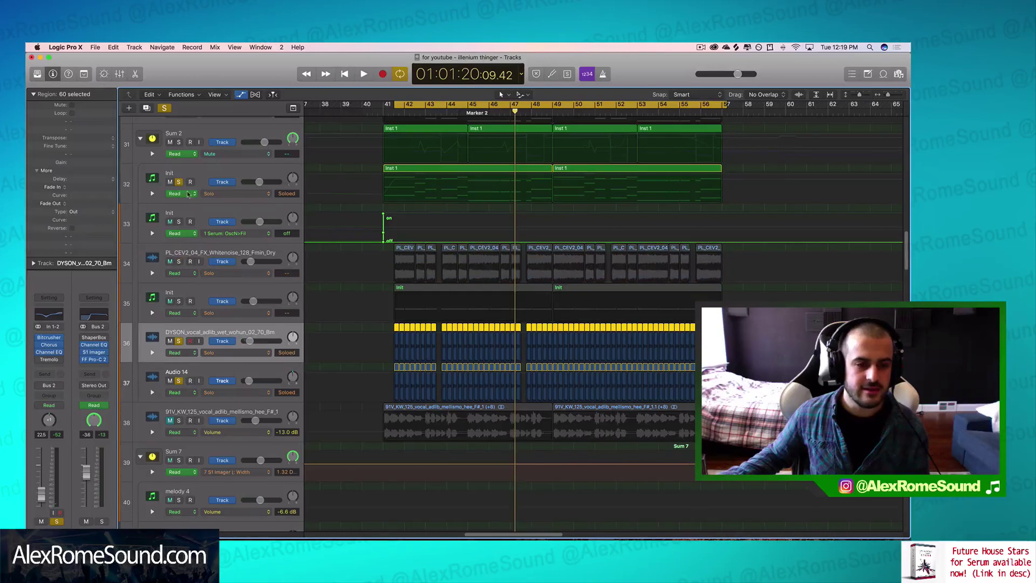
left_click(179, 182)
key("space")
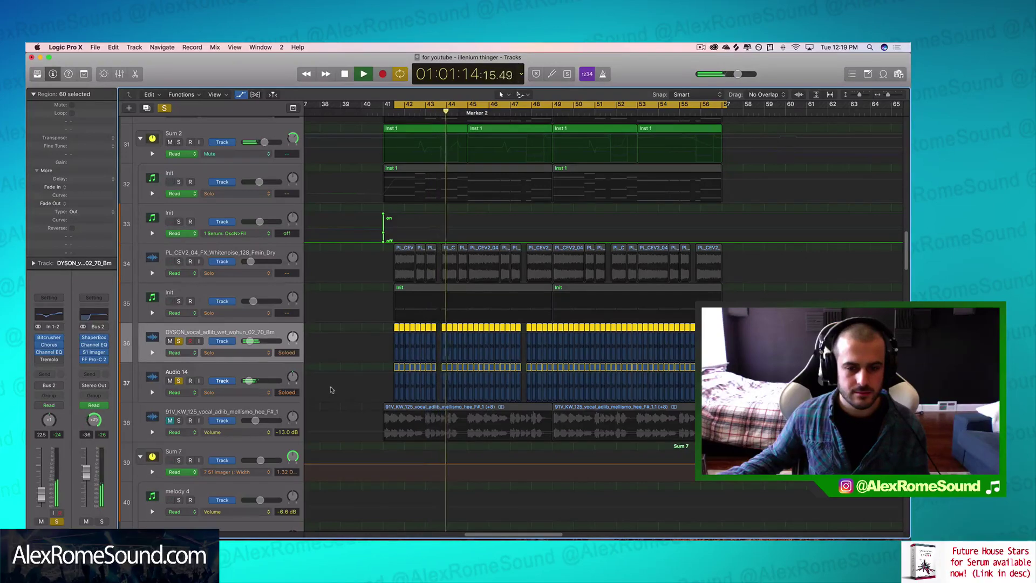
- Solo Init track 35, the white noise track and Init track 32 again, and play them together with both vocal layers
key("space")
left_click(179, 301)
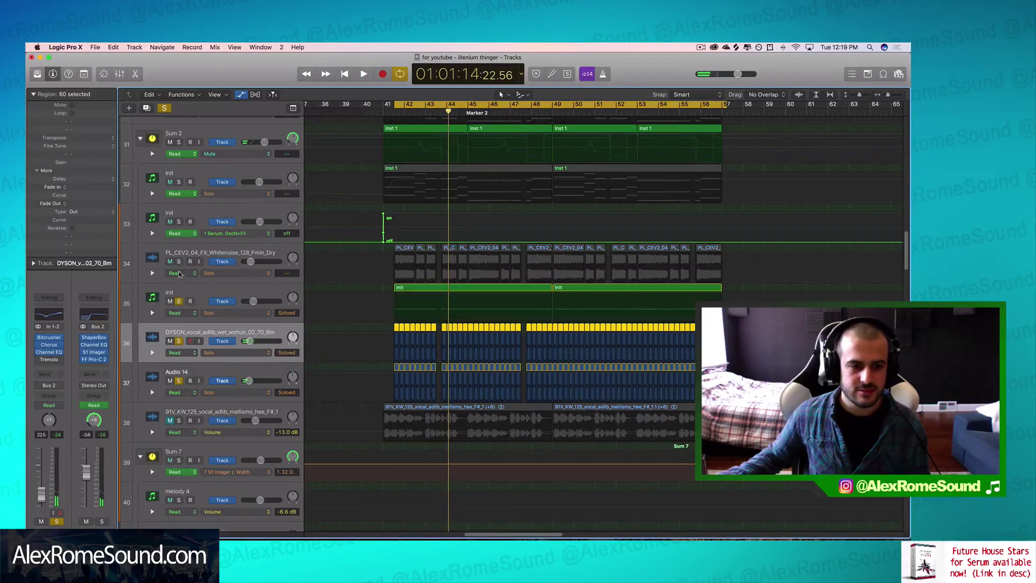
left_click(180, 262)
left_click(179, 182)
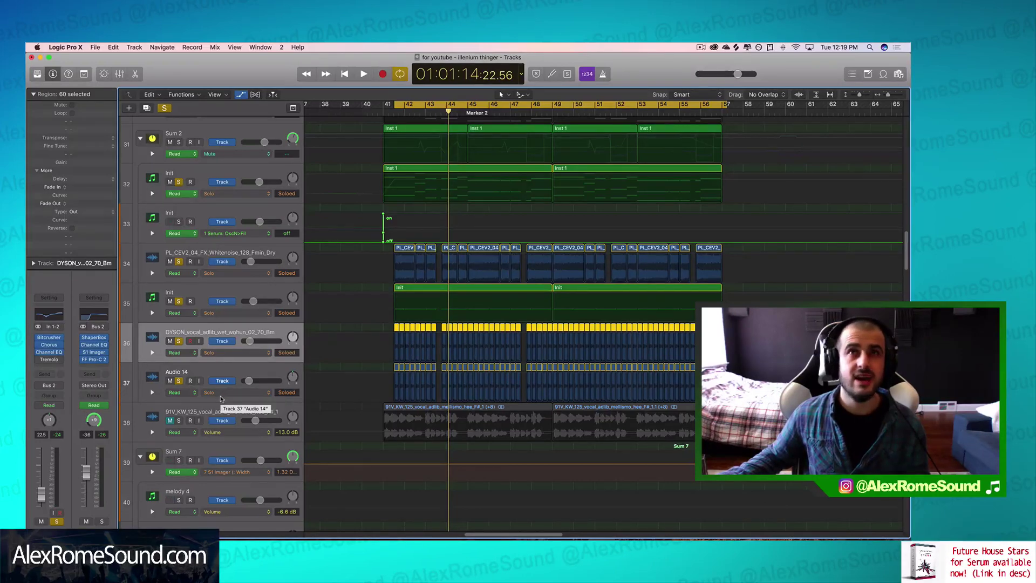
key("space")
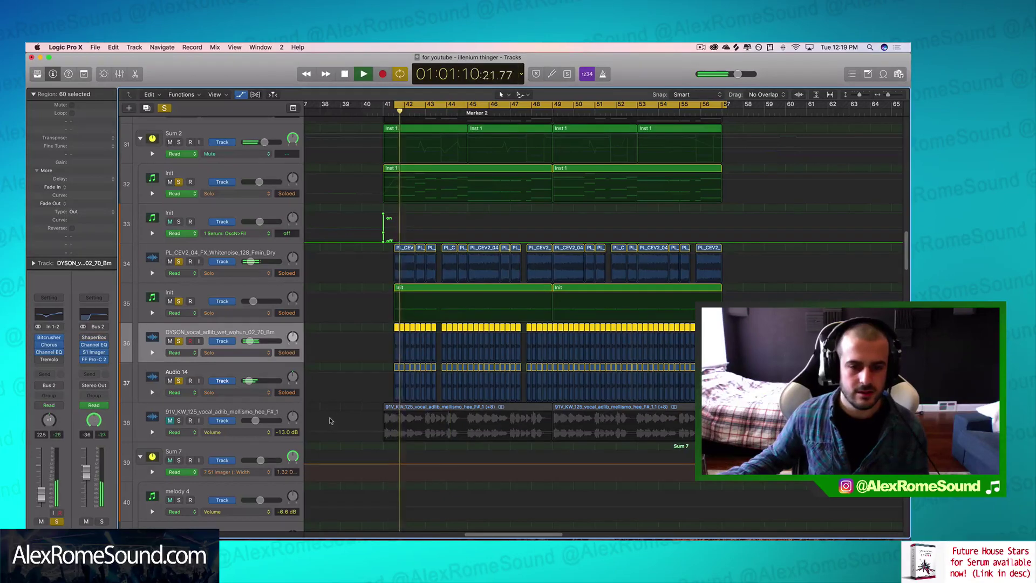
key("space")
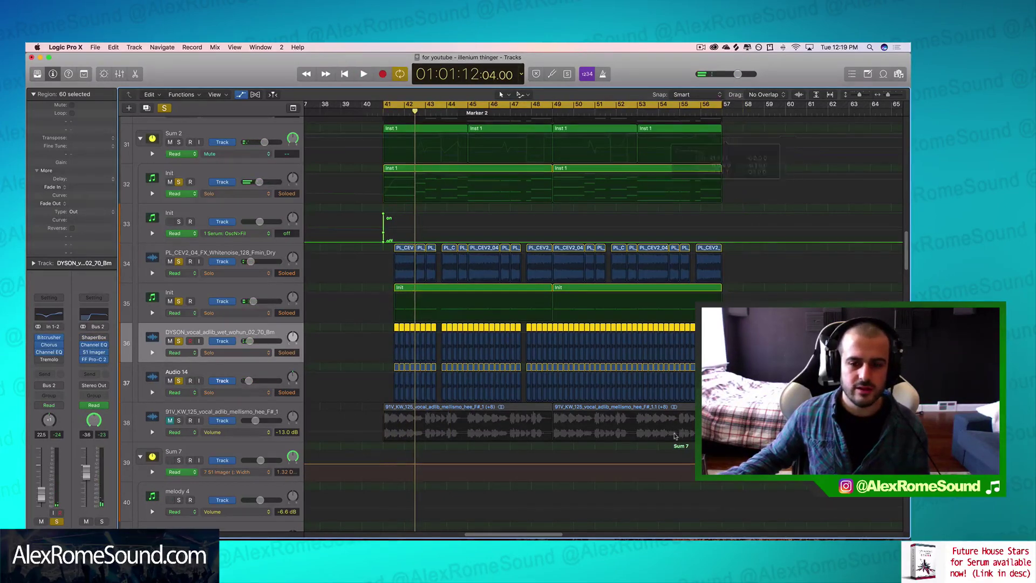
key("space")
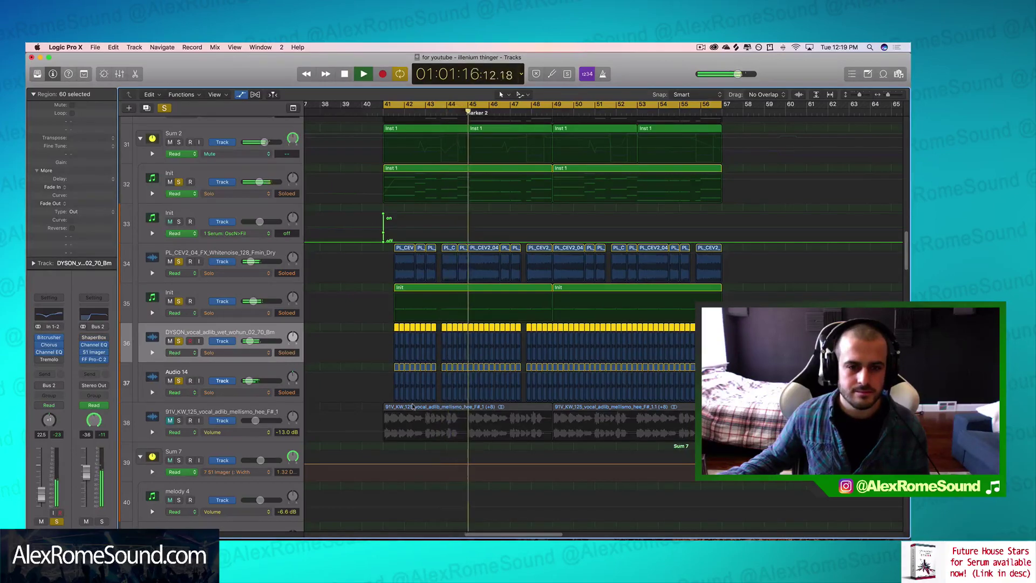
key("space")
- Clear the solo from all the chord, noise, drone and vocal layers and play the full mix
left_click(180, 381, "alt")
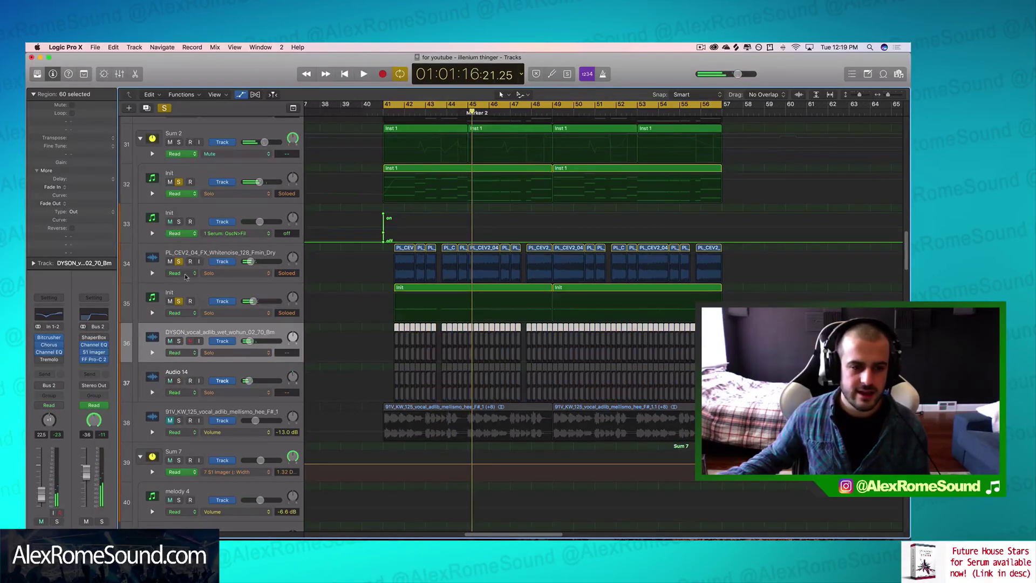
left_click(178, 182)
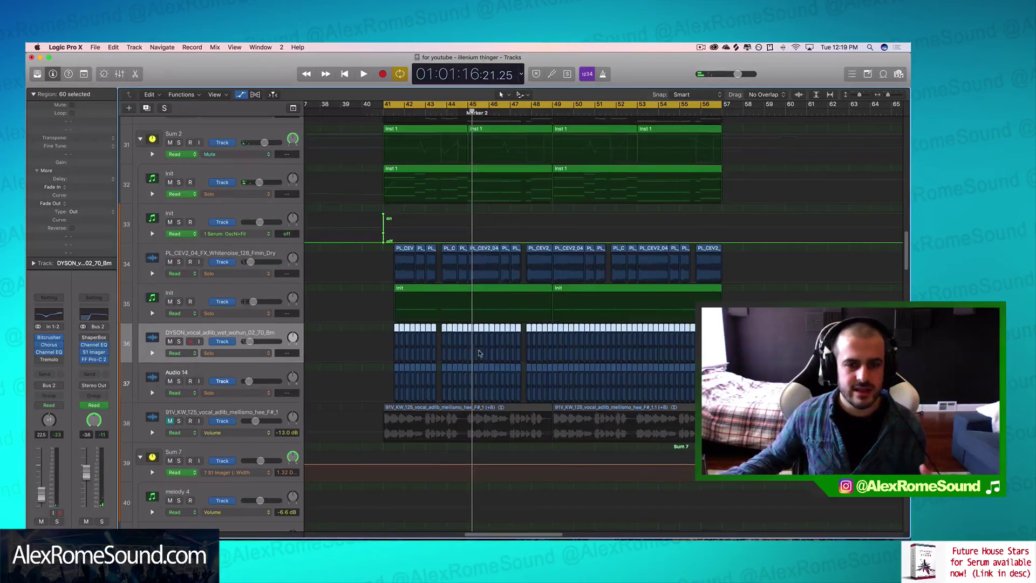
scroll(474, 348, "up", 3)
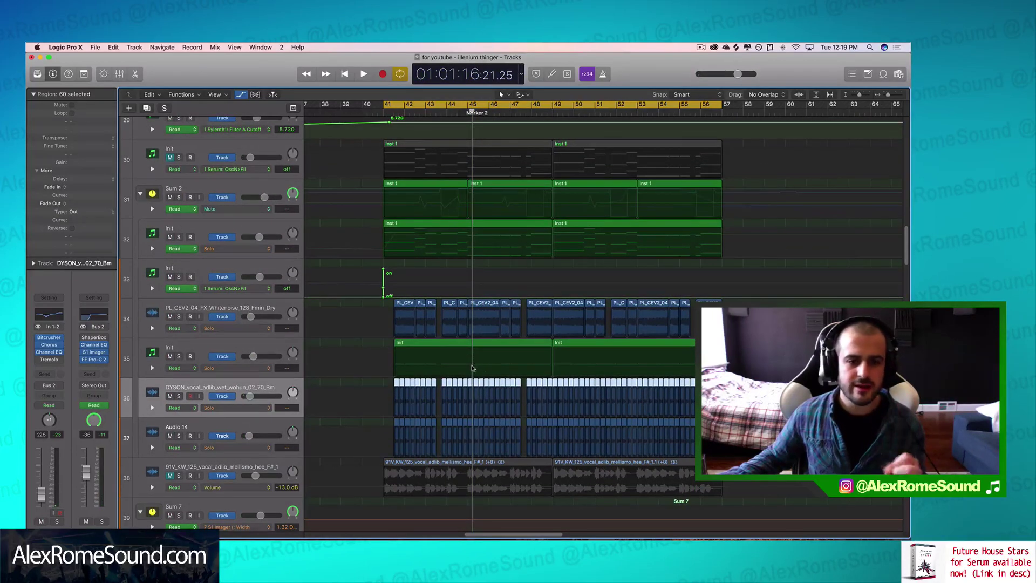
scroll(467, 369, "down", 5)
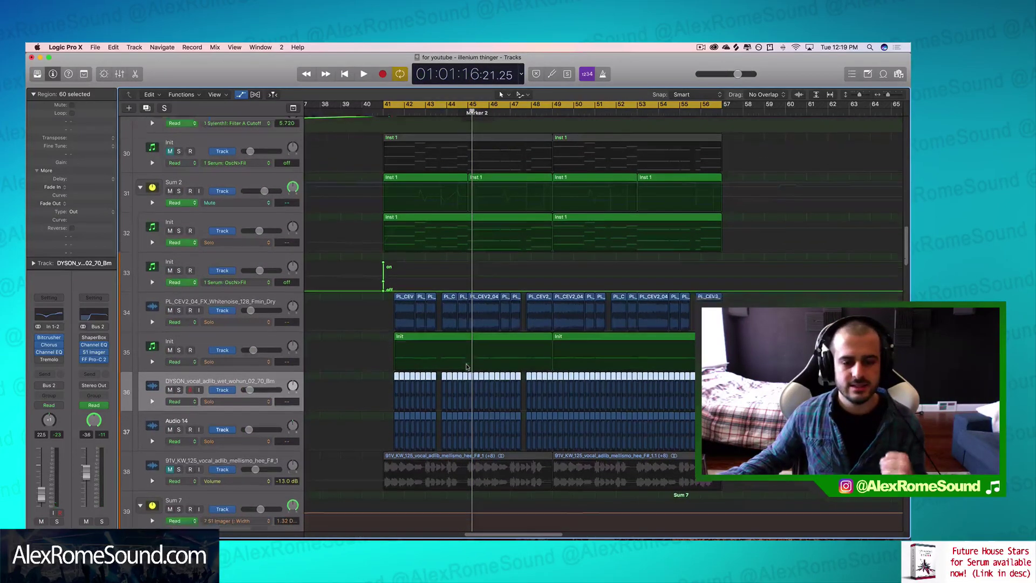
key("space")
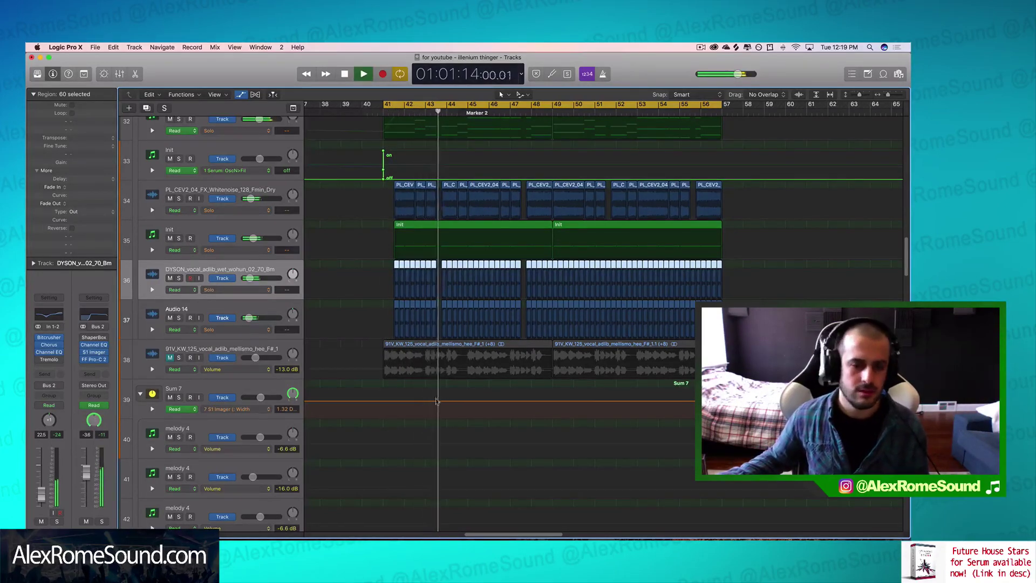
- Unmute the Sum 3 melody stack (track 49), play it with the chord layers, and mute it again
scroll(451, 392, "down", 1)
scroll(452, 390, "down", 10)
key("space")
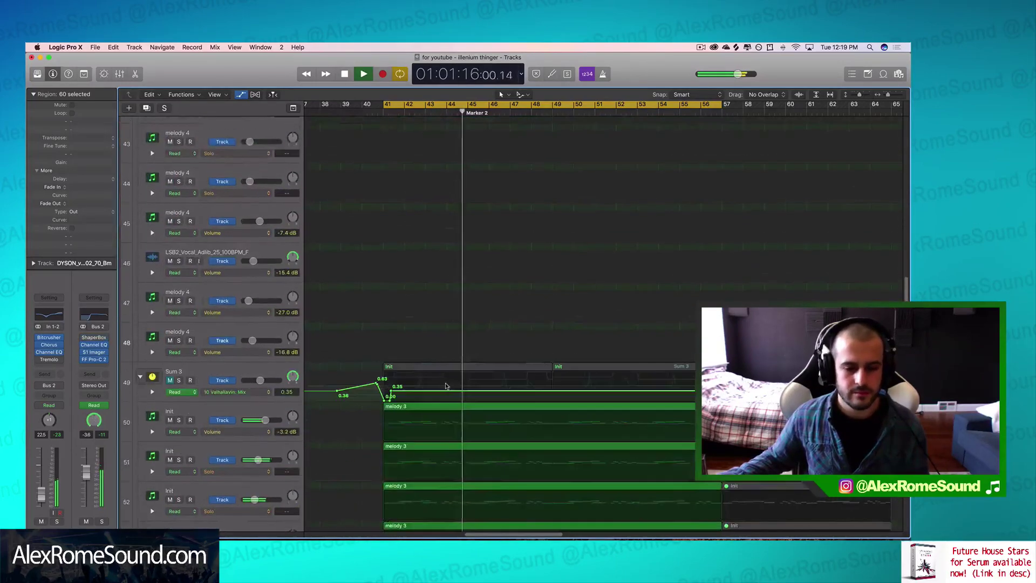
left_click(190, 190)
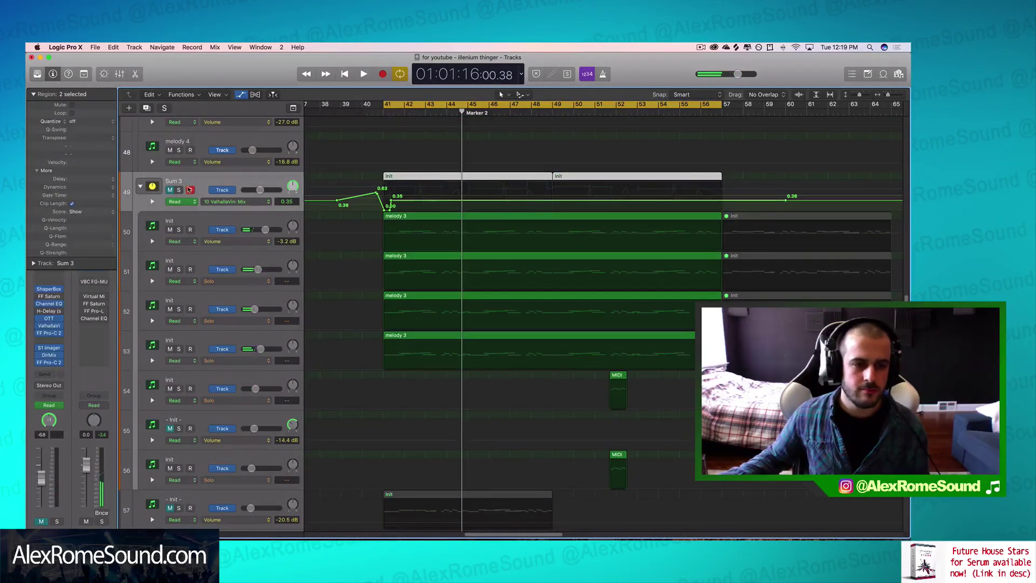
left_click(169, 190)
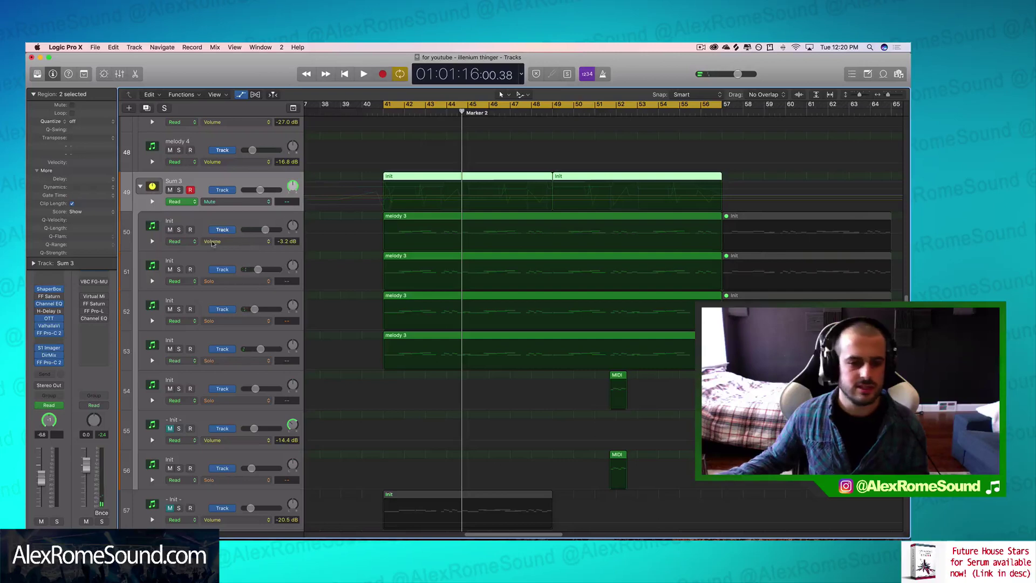
key("shift+space")
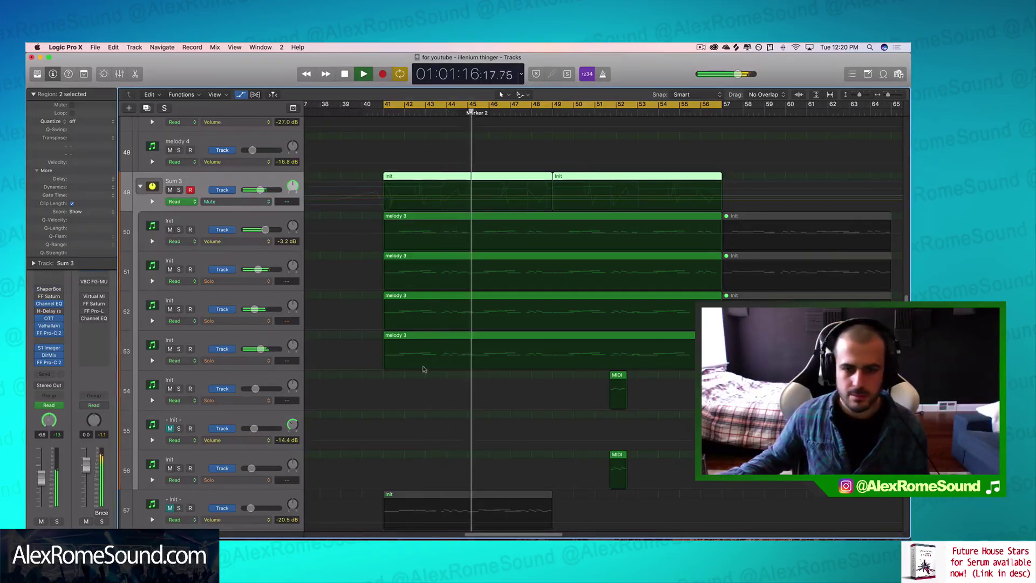
key("space")
left_click(169, 190)
- Unmute the 91V_KW_125 vocal adlib track (track 38) and play it with the full mix
scroll(478, 419, "up", 10)
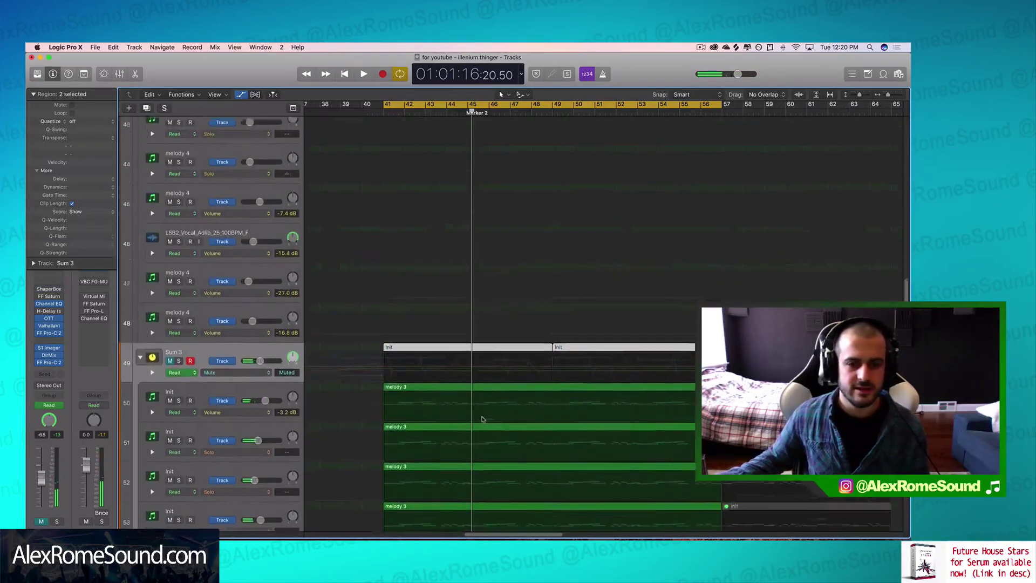
scroll(475, 421, "up", 2)
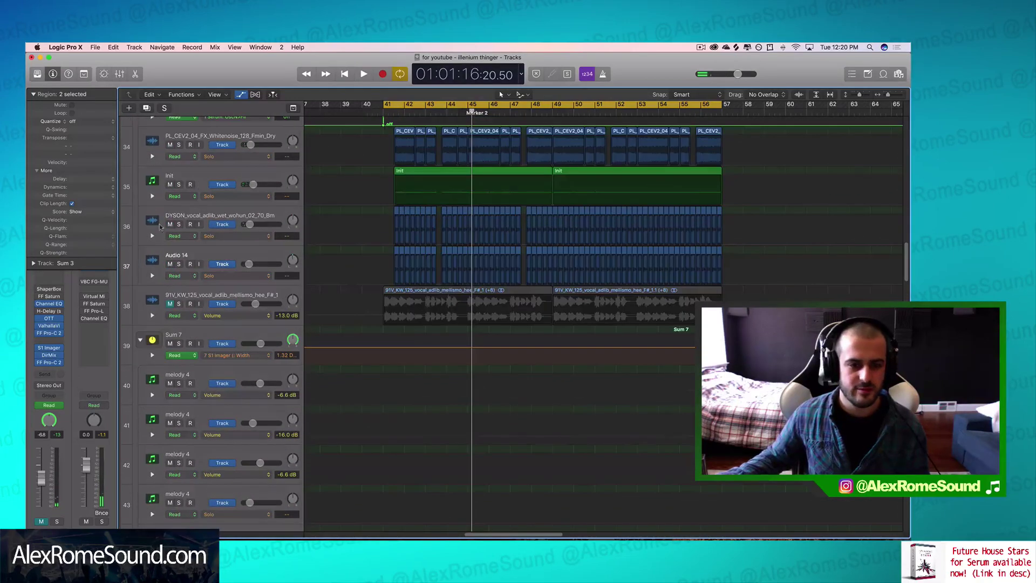
left_click(182, 296)
left_click(171, 304)
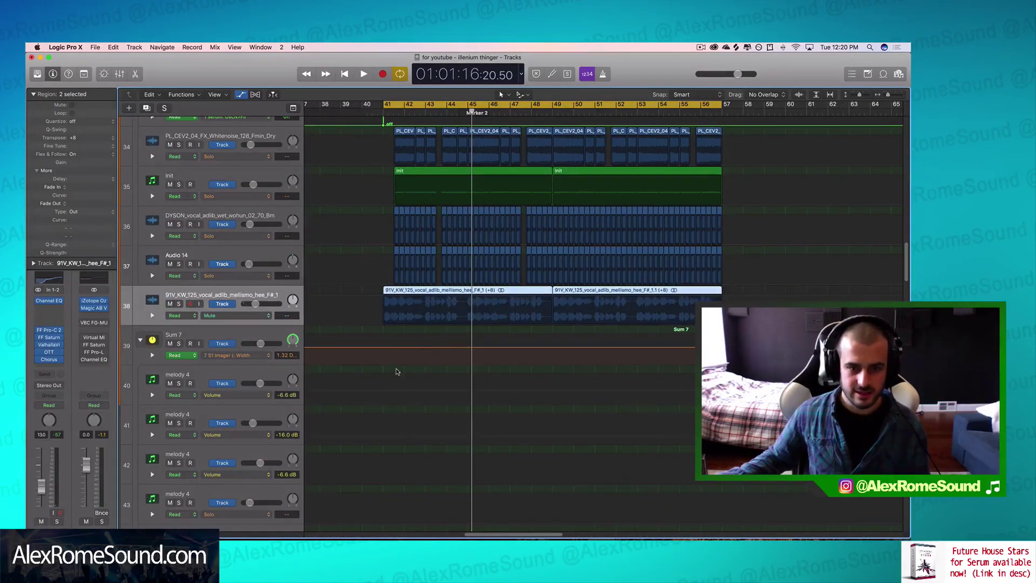
key("shift+space")
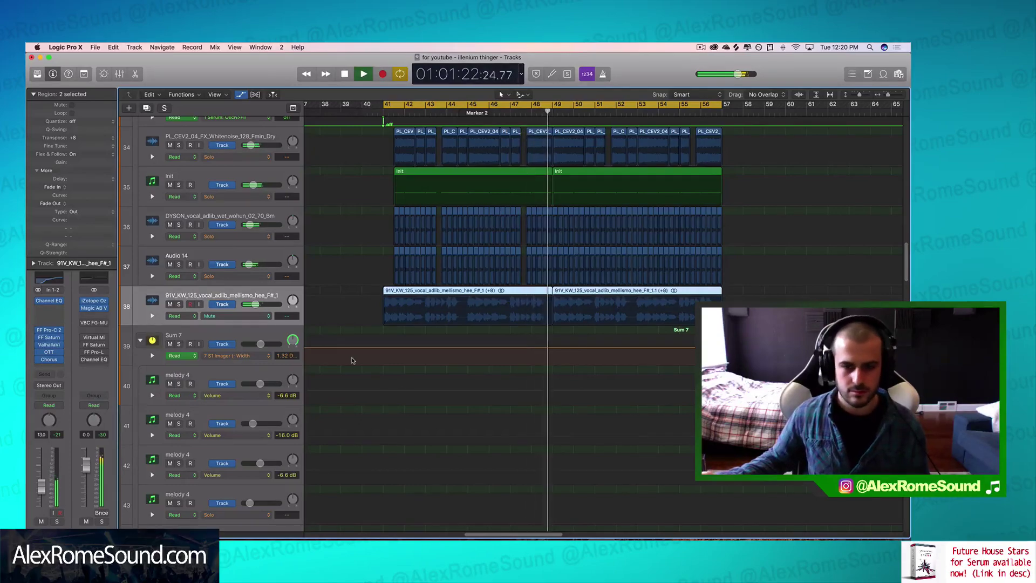
key("space")
scroll(491, 354, "up", 5)
scroll(490, 355, "up", 8)
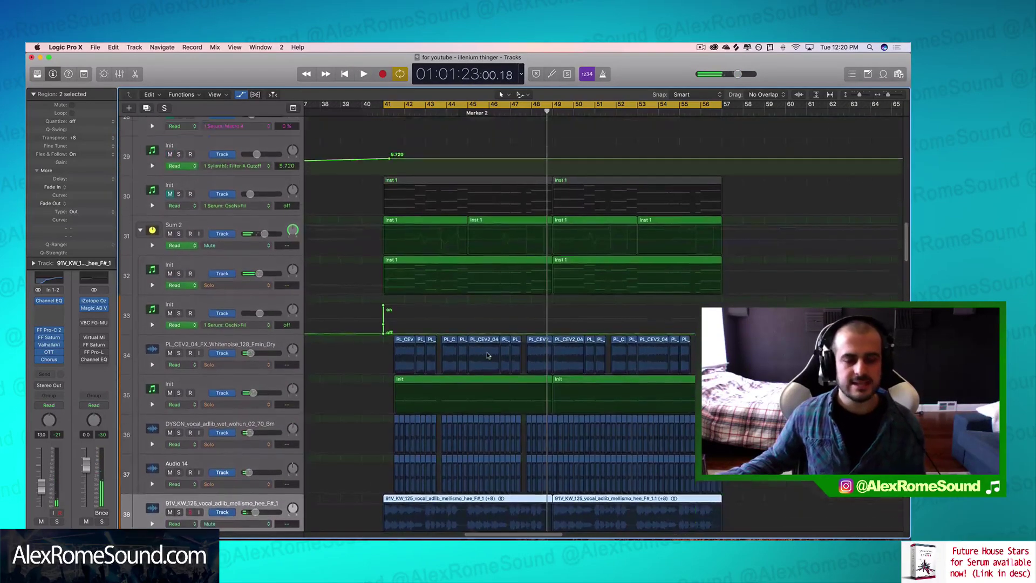
scroll(491, 357, "down", 10)
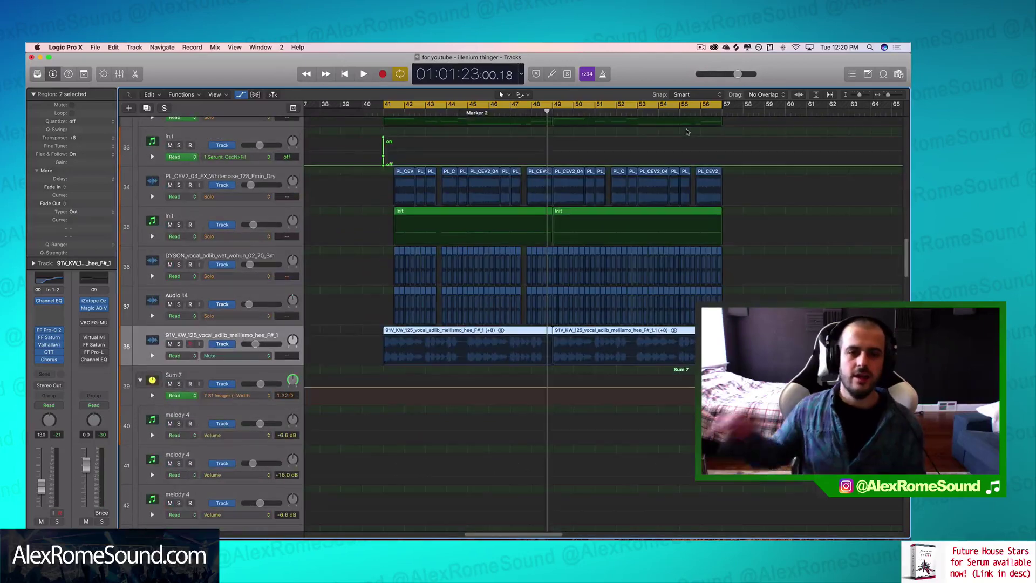